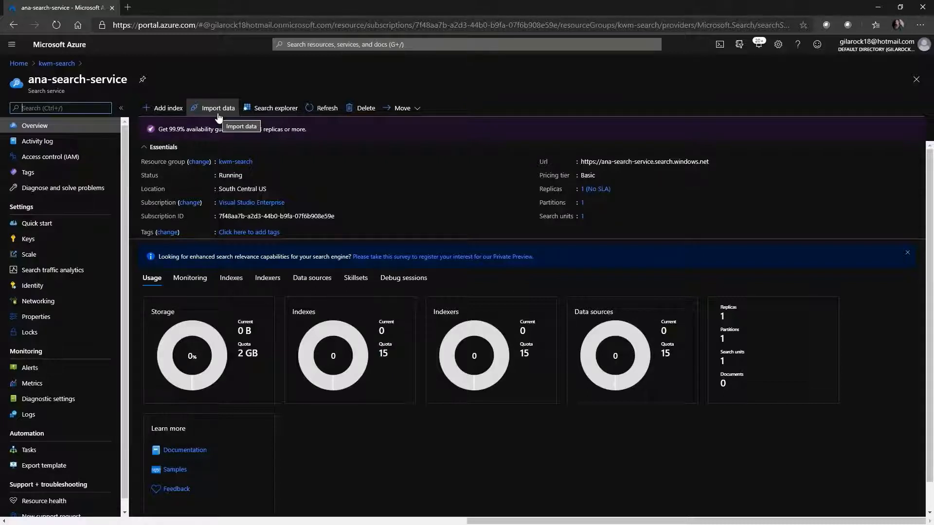
Step: Start a data import for the search service from Azure Blob Storage and name the data source blob-storage
click(217, 111)
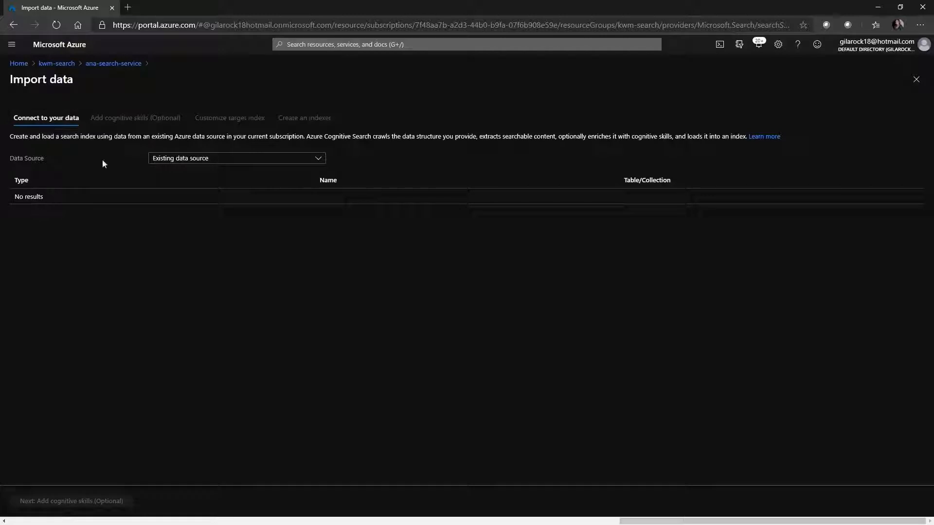
click(182, 157)
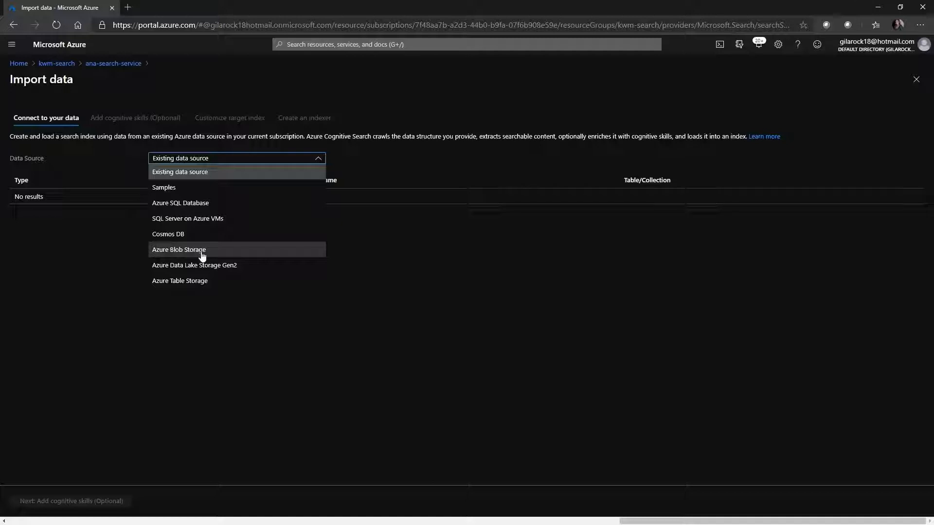
click(201, 251)
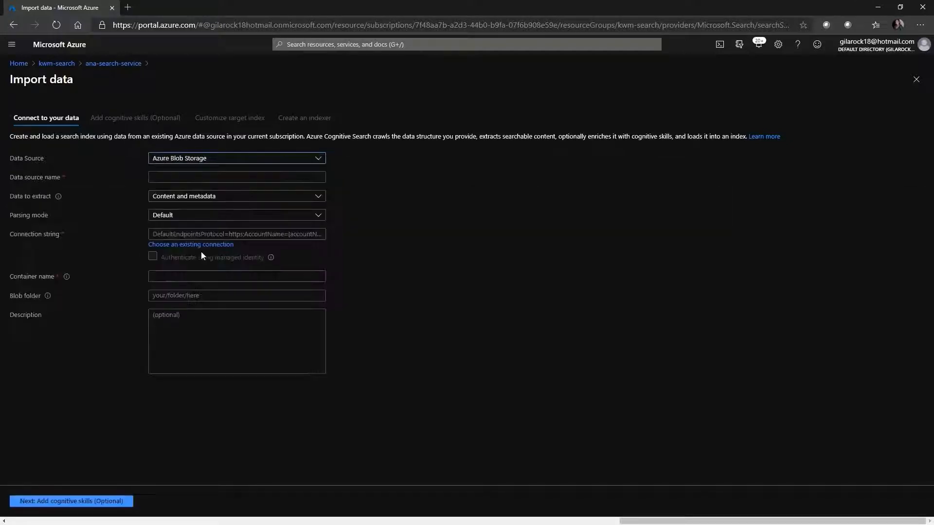
click(219, 177)
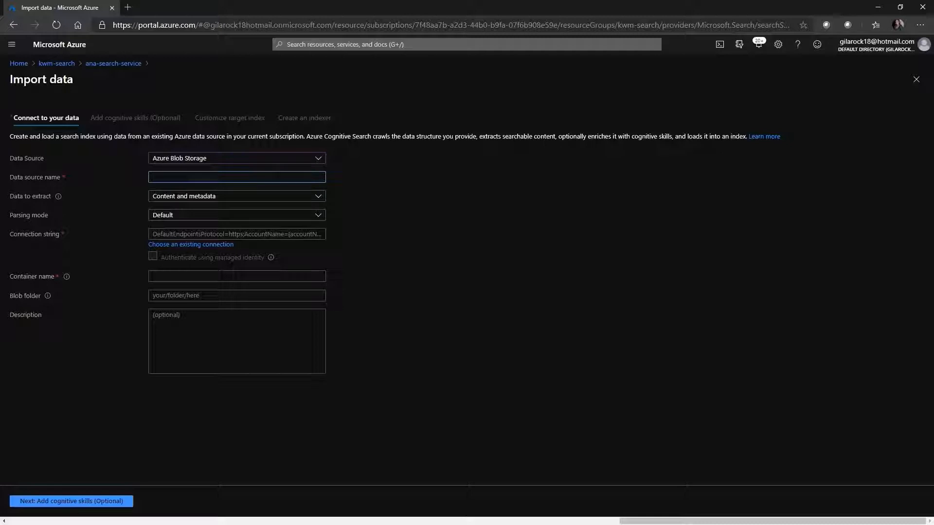
text(blob-st)
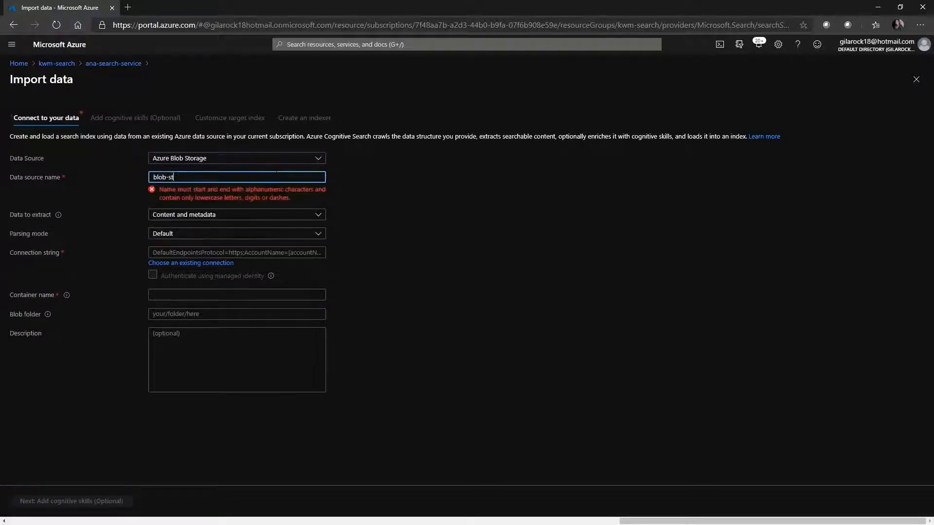
text(orage)
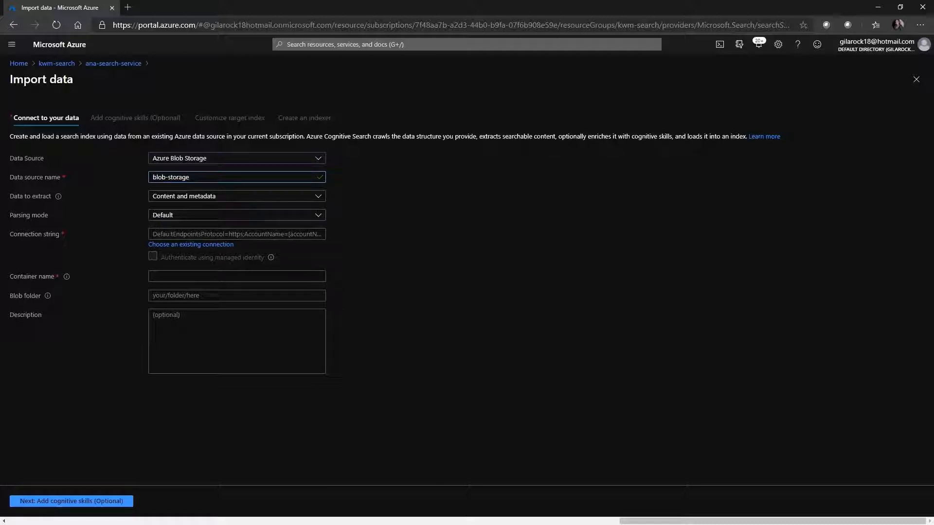
Step: Connect the data source to the sample-data container in the existing anastr storage account and proceed to the cognitive skills stage
click(171, 235)
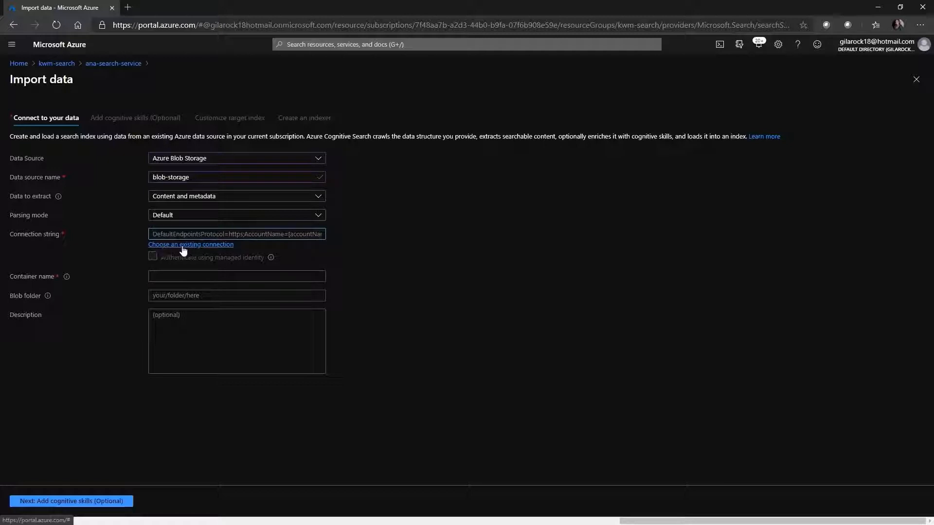
click(200, 247)
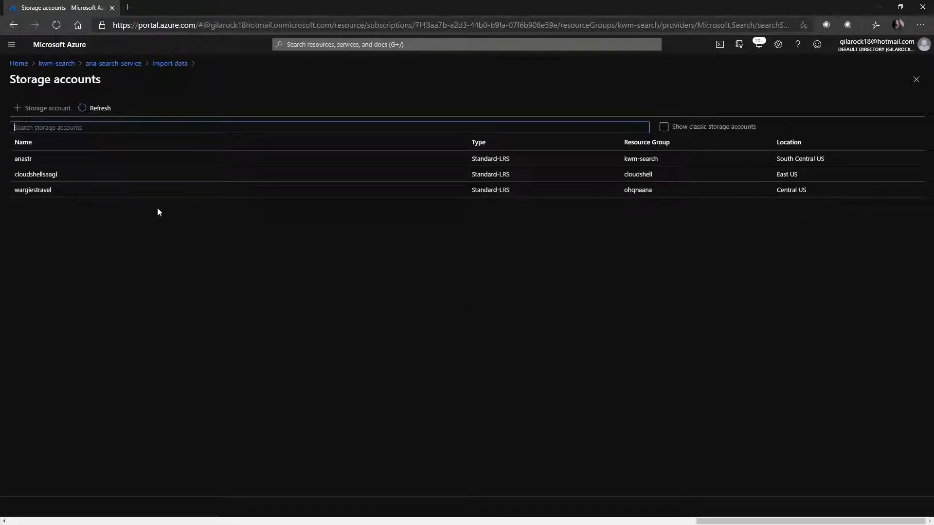
click(42, 158)
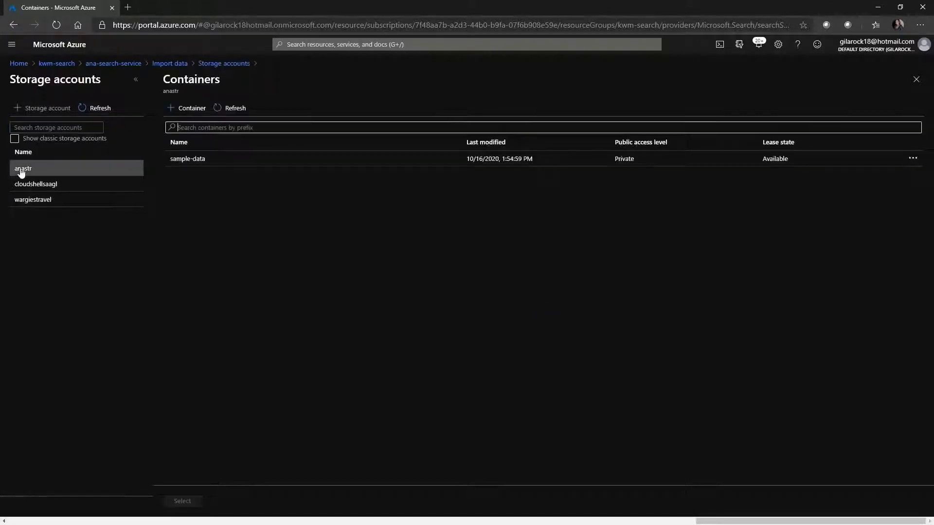
click(189, 163)
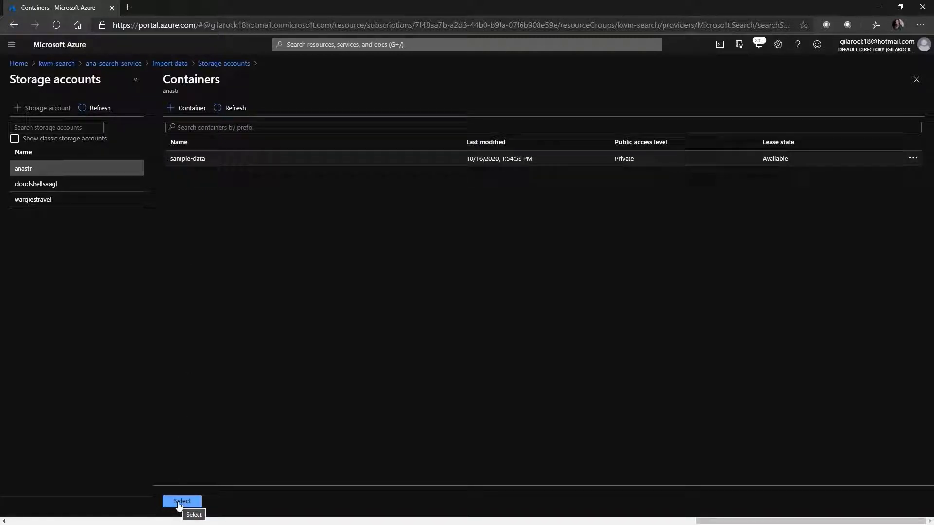
click(181, 502)
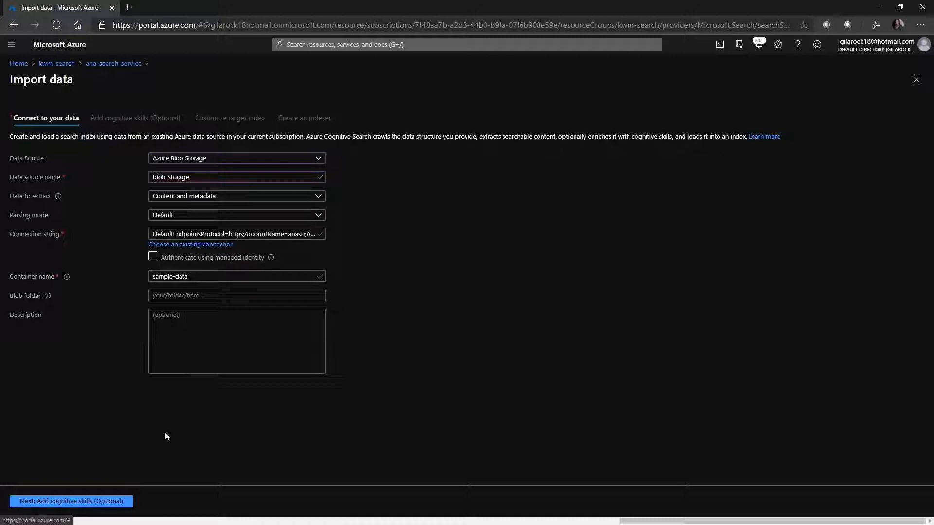
click(55, 502)
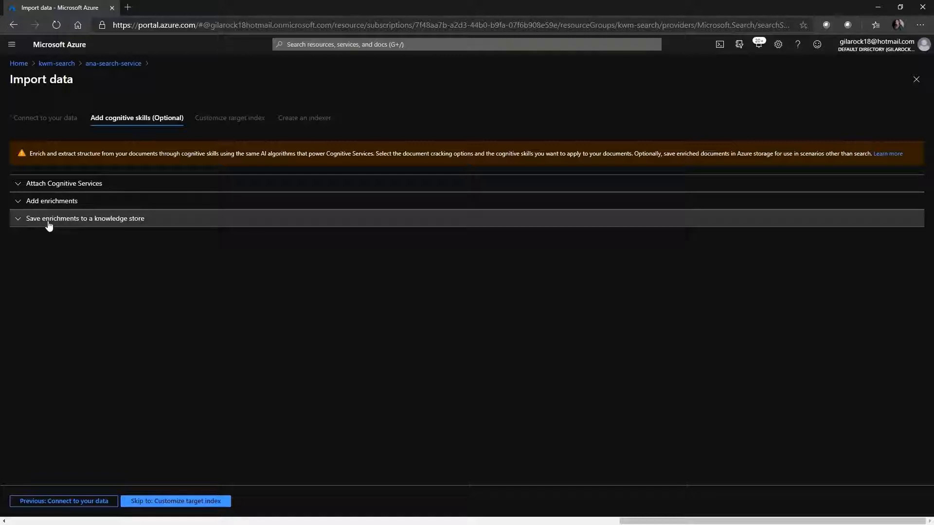
Step: Refresh the Cognitive Services resources and attach ana-cognitive-services to the import
click(17, 187)
click(68, 280)
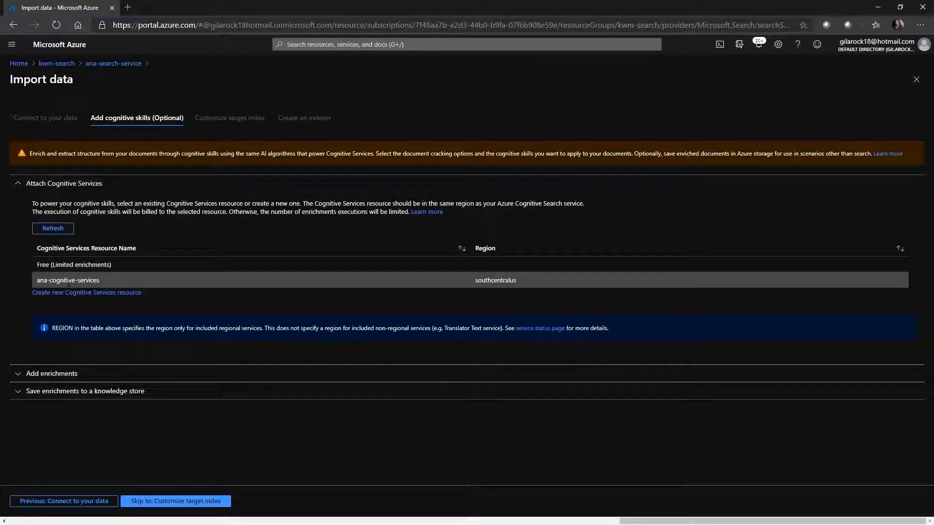
click(53, 228)
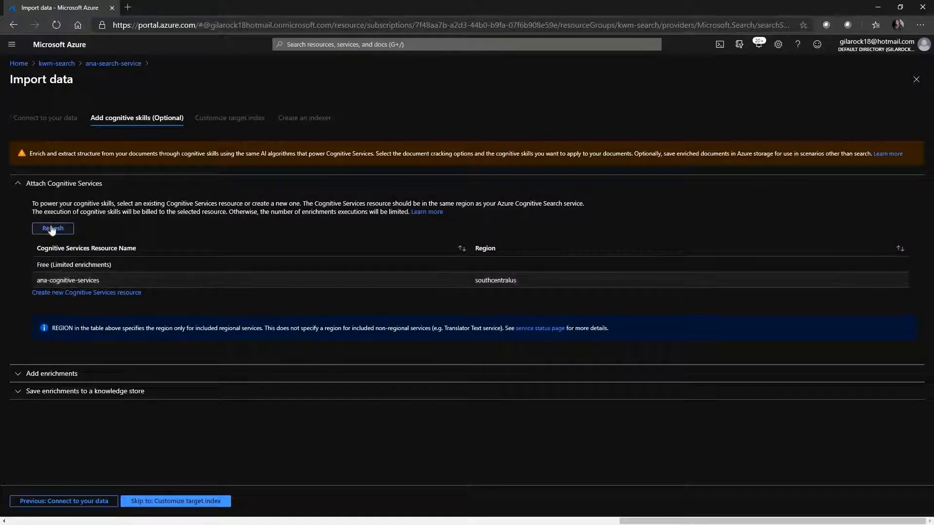
click(62, 280)
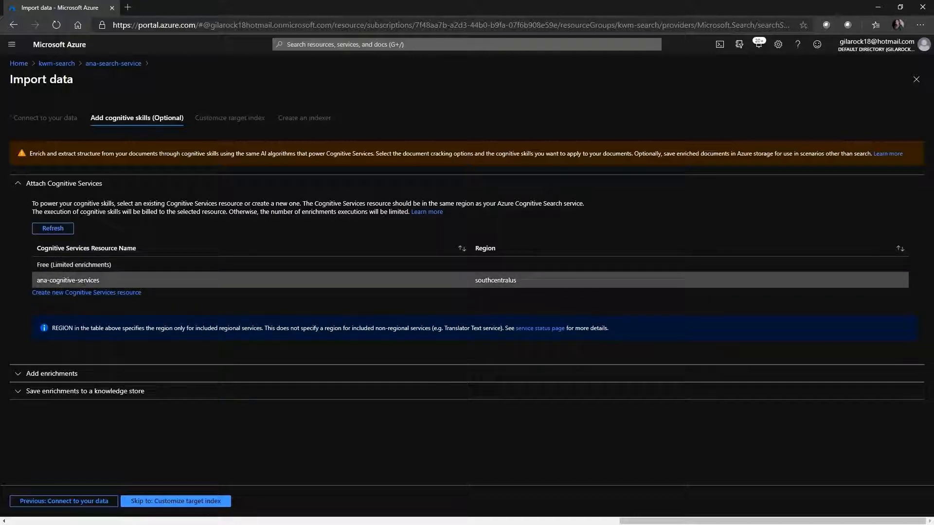
click(17, 184)
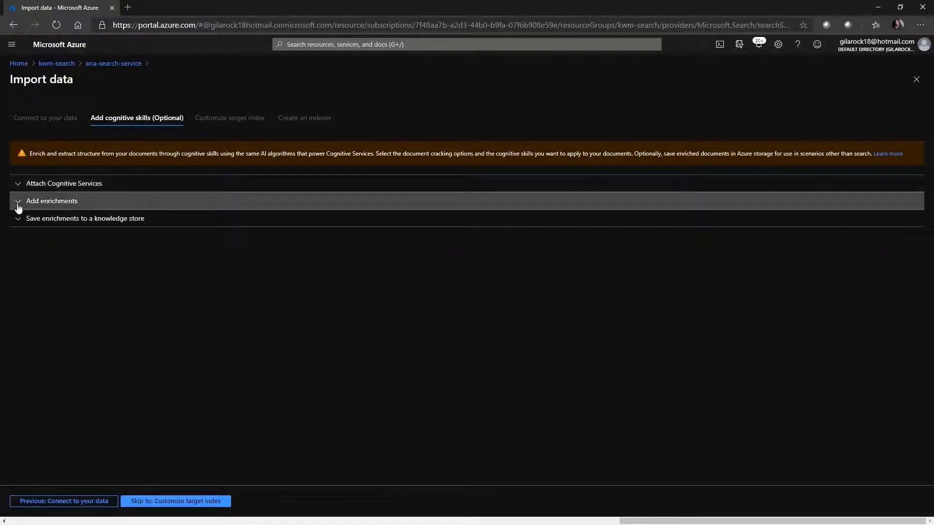
Step: Name the enrichment skillset ana-skillset and enable OCR with all text merged into the merged_content field
click(18, 206)
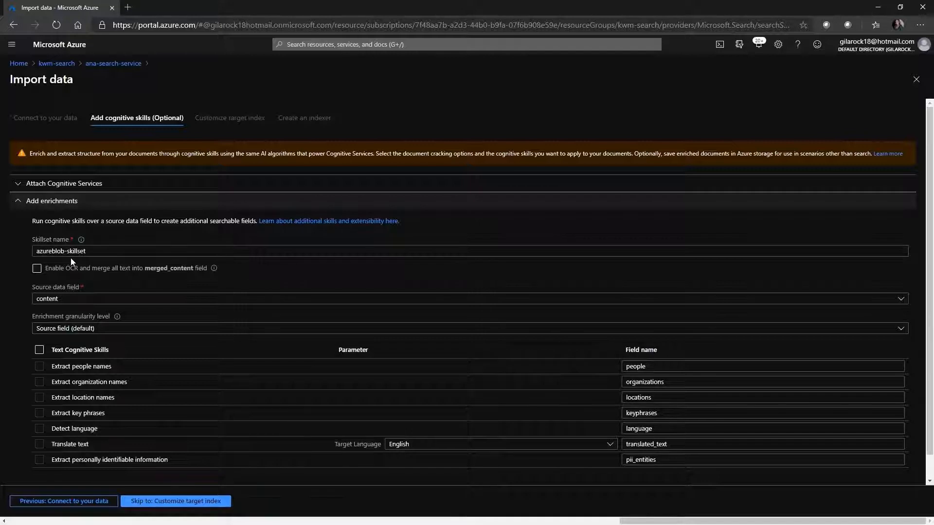
drag(70, 251, 25, 246)
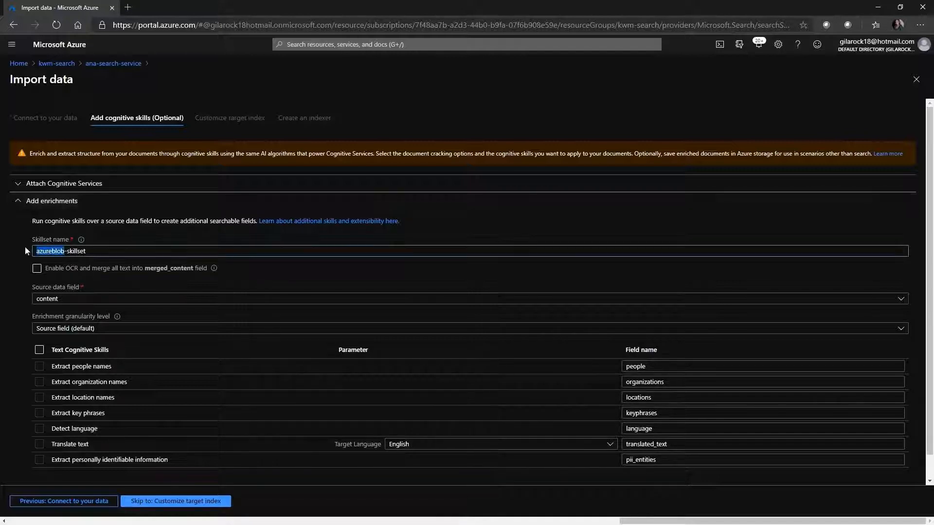
text(ana)
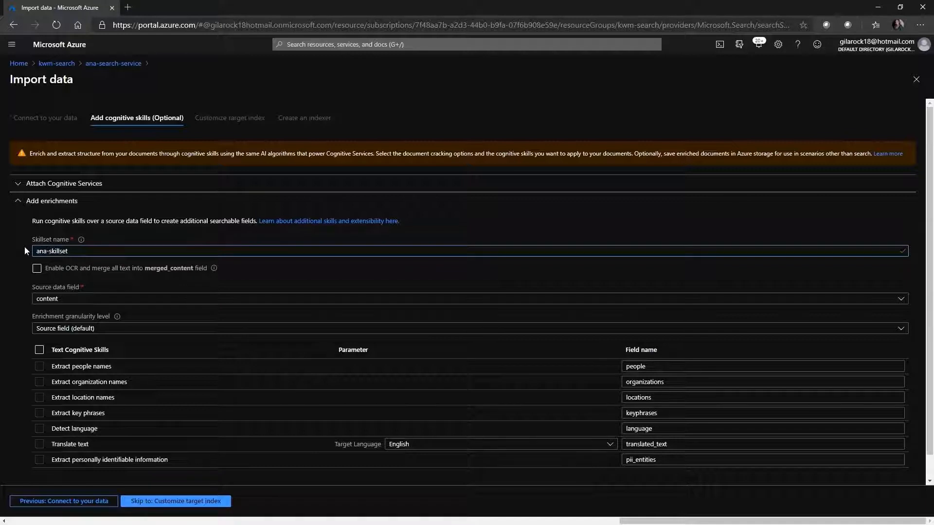
click(37, 269)
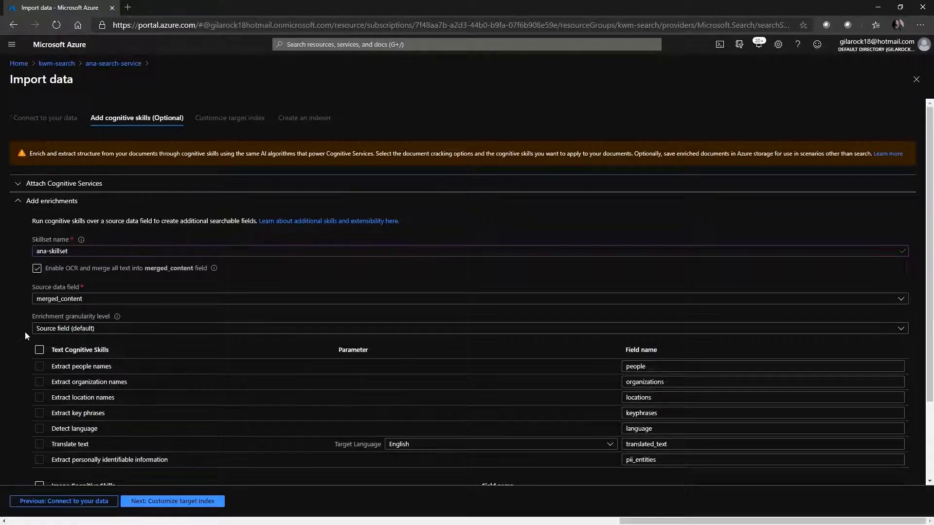
Step: Enable every text cognitive skill except personally identifiable information extraction, keeping English as translation target, plus all image cognitive skills
scroll(49, 264, down, 1)
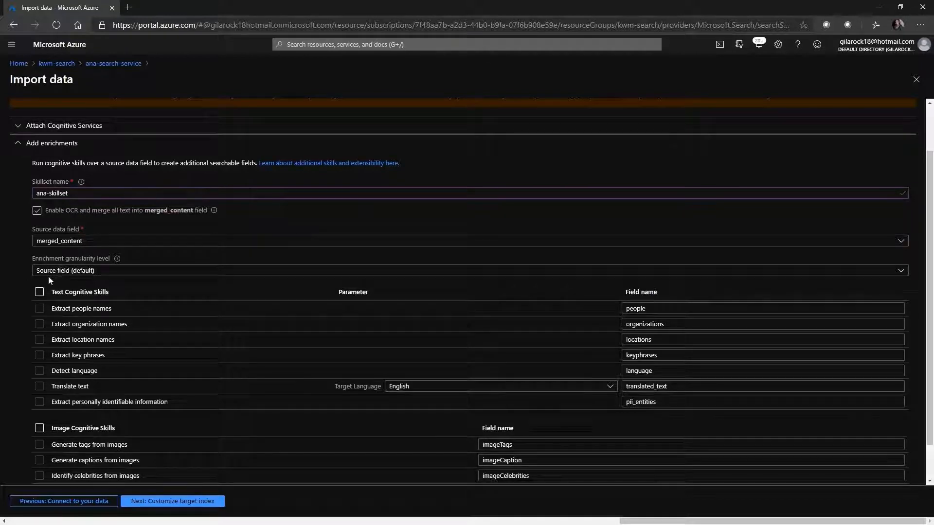
scroll(15, 270, down, 1)
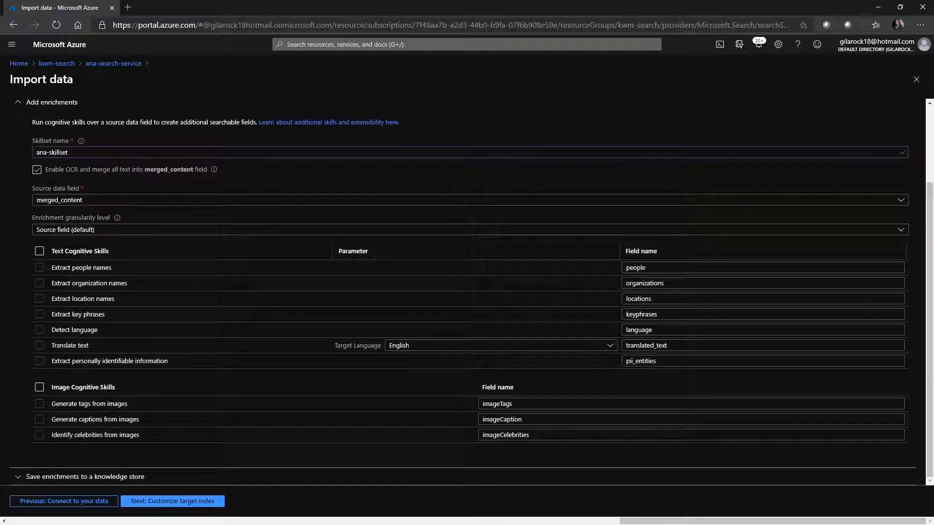
click(39, 251)
click(40, 361)
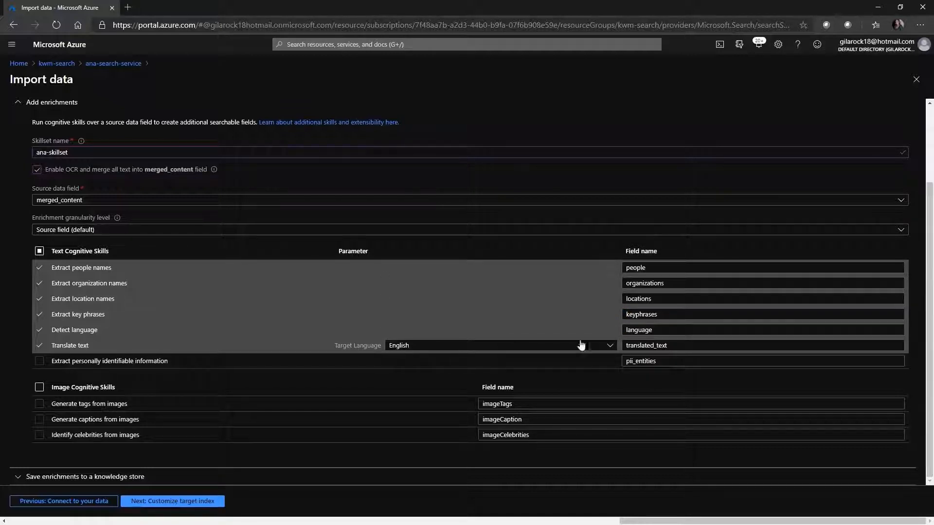
click(610, 346)
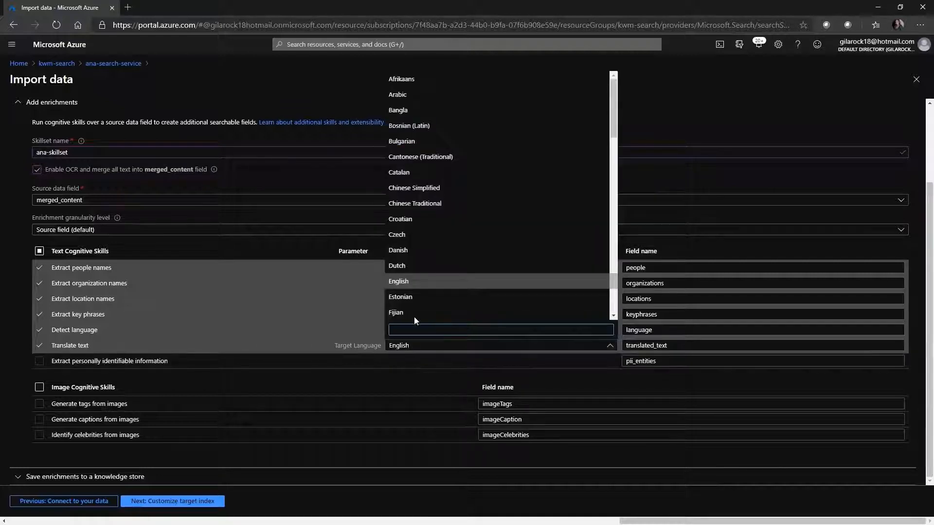
click(659, 179)
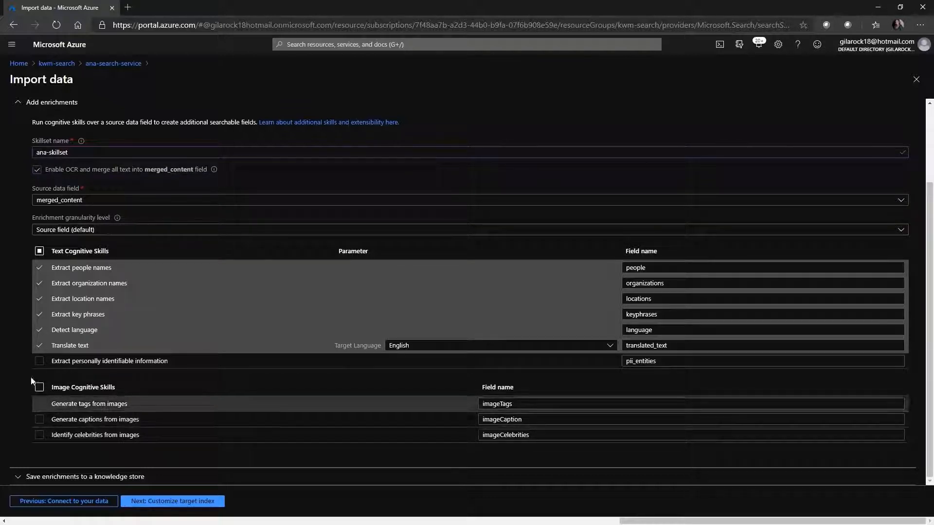
click(39, 388)
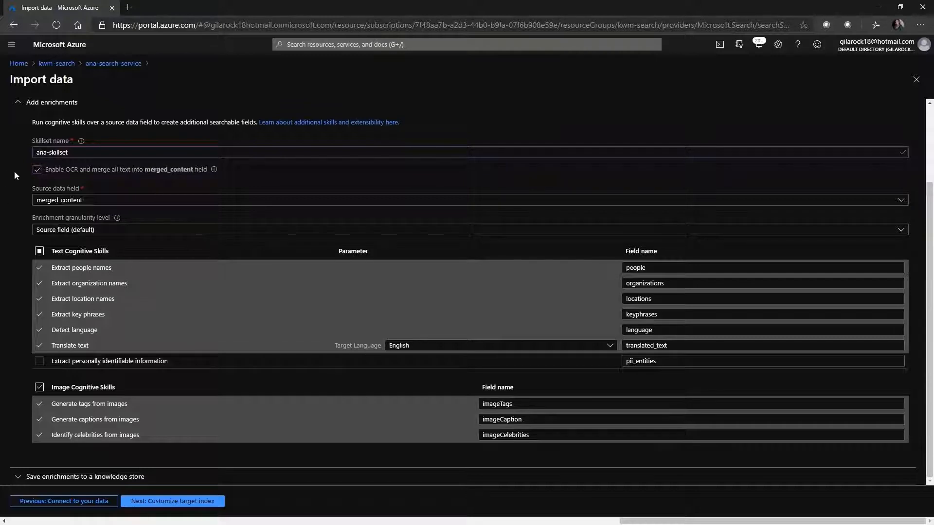
click(19, 104)
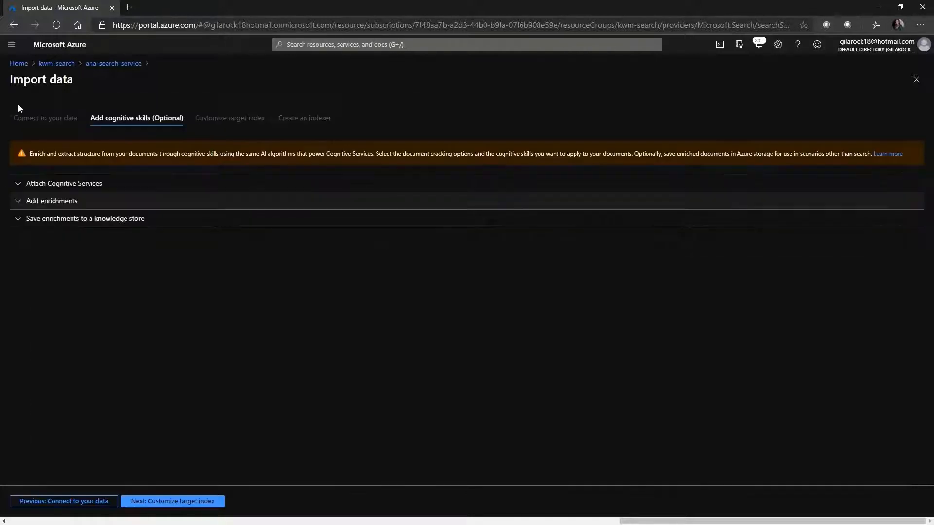
Step: Enable image projections for the knowledge store and connect it to the sample-data container in the anastr storage account
click(20, 222)
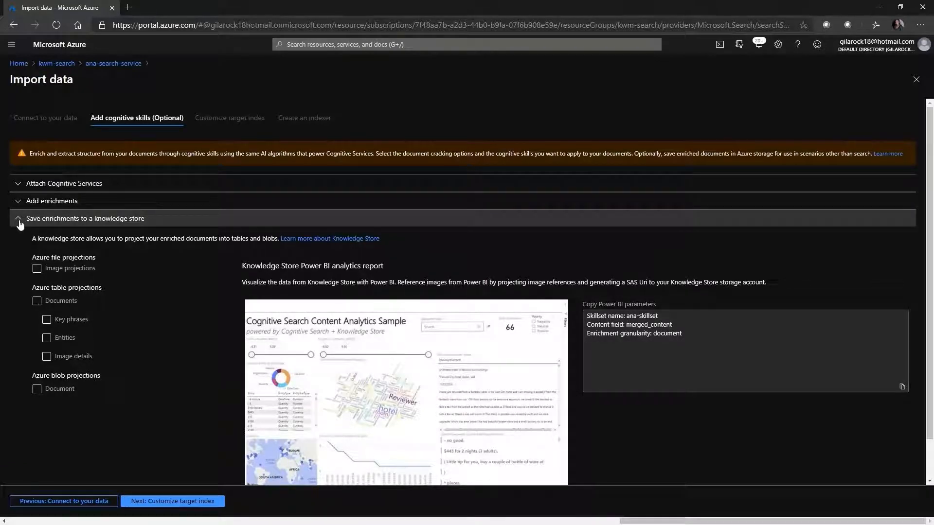
click(38, 269)
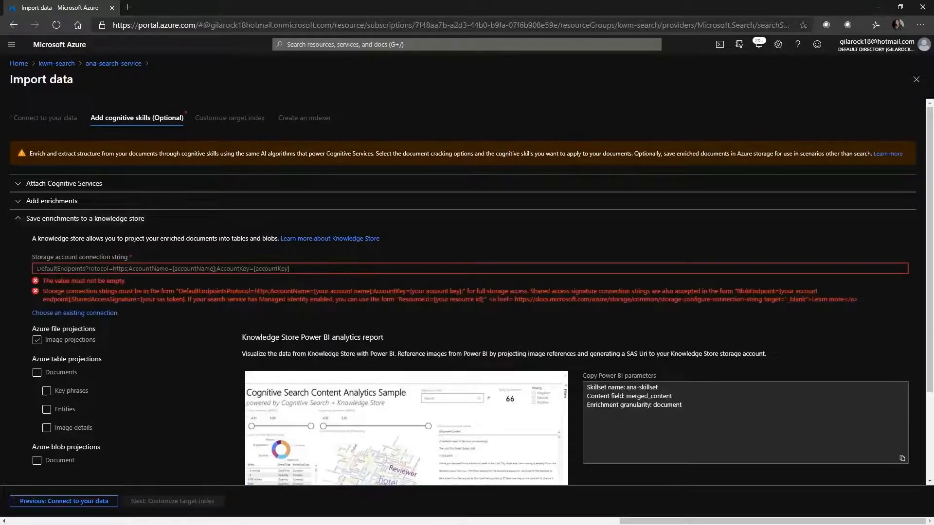
click(89, 314)
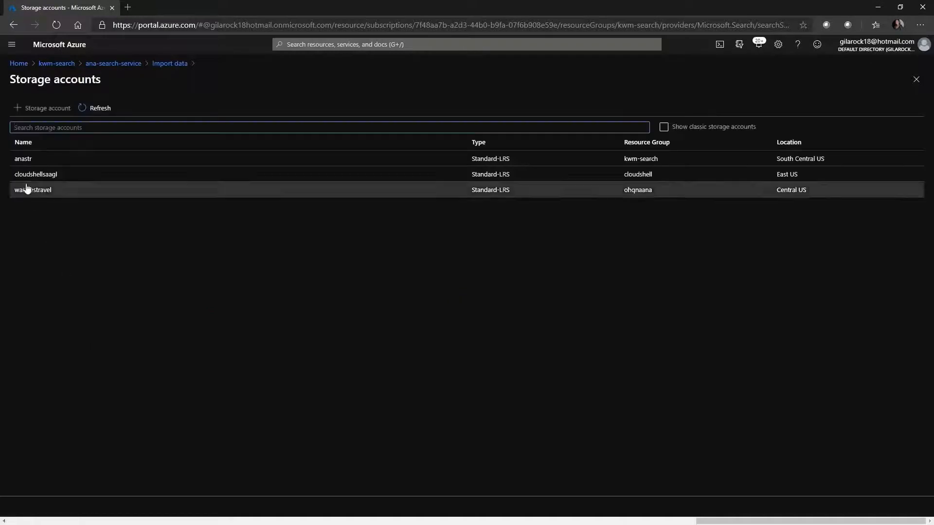
click(23, 168)
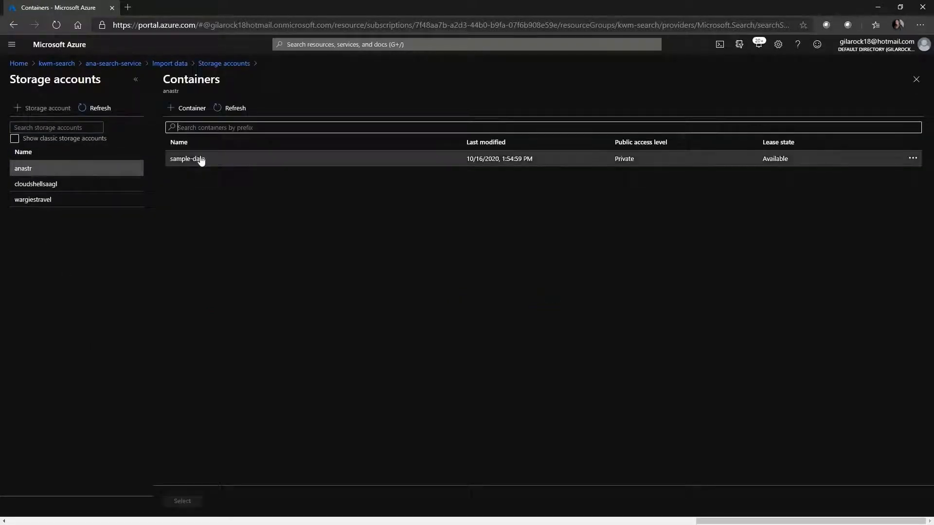
click(201, 160)
click(187, 502)
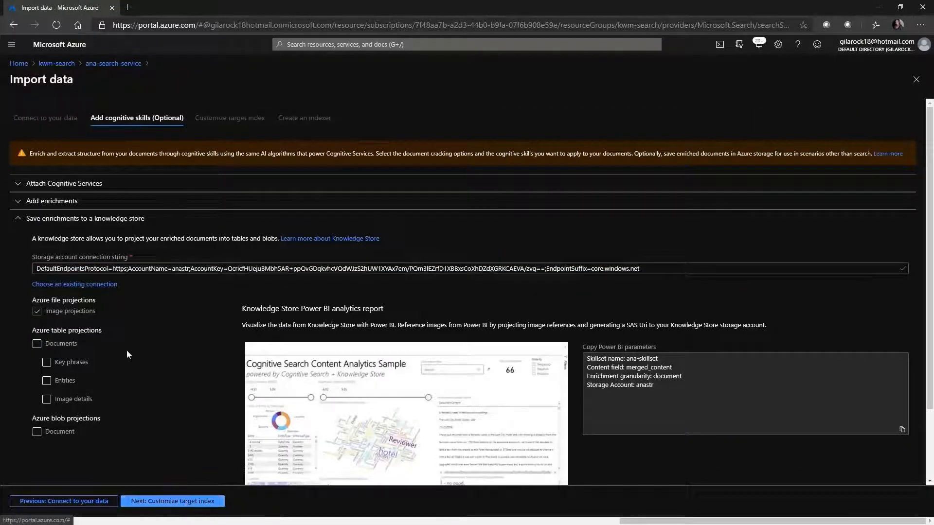
Step: Enable the Documents table projections for the knowledge store, including key phrases, entities, image details and image references
scroll(119, 348, down, 1)
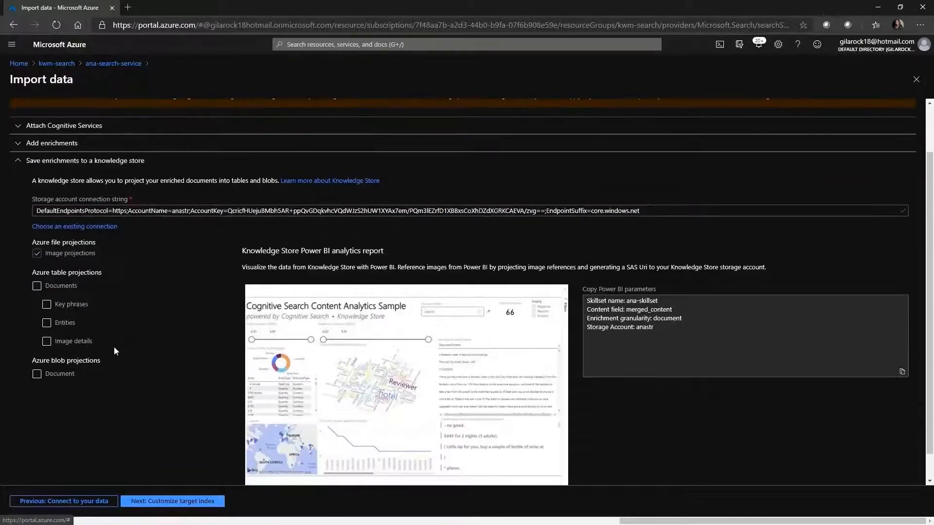
click(37, 286)
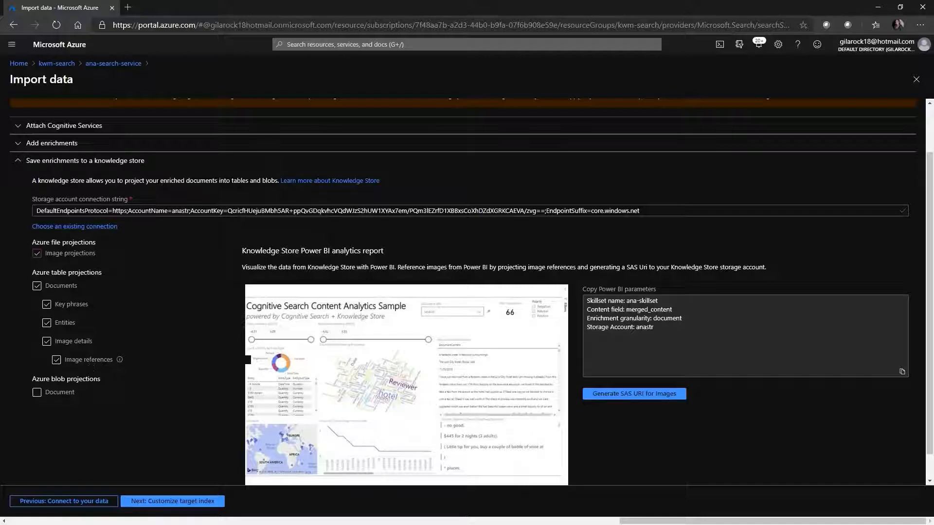
click(18, 161)
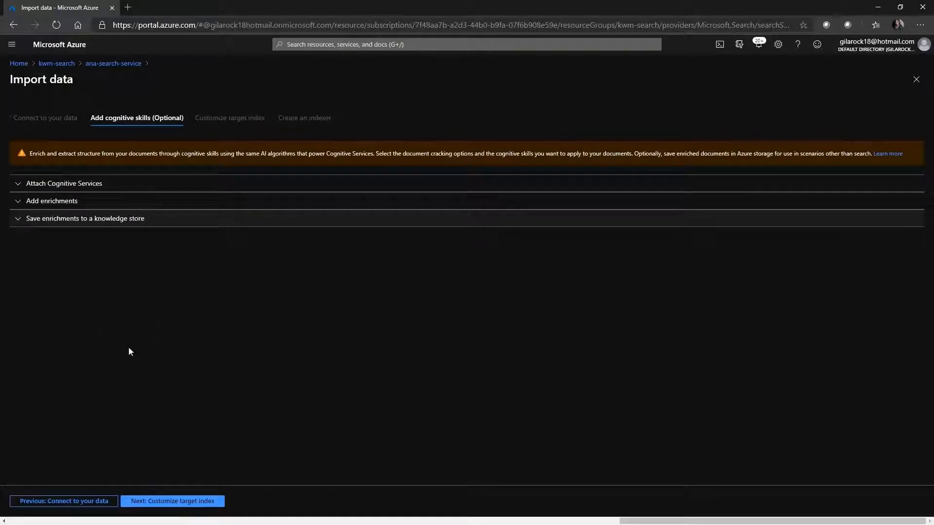
Step: Continue to customizing the target index and name the index ana-index
click(173, 501)
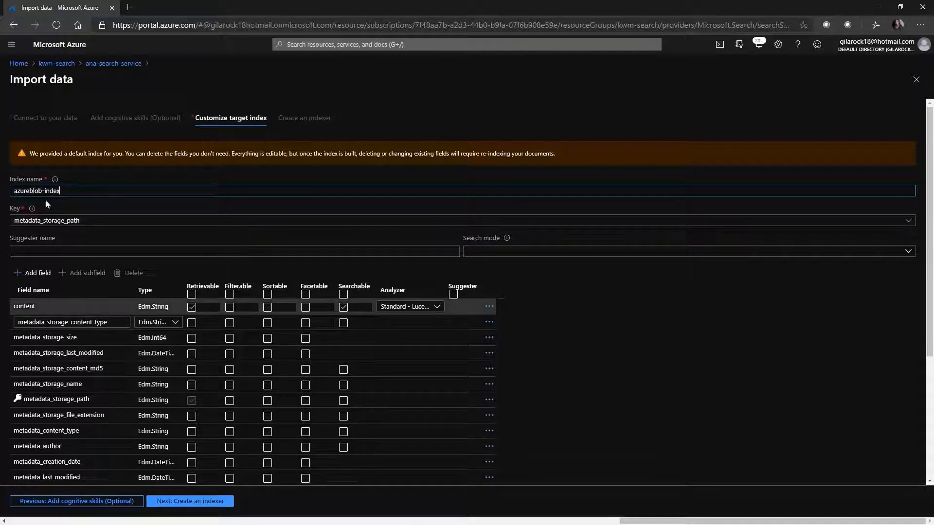
mouse_move(57, 185)
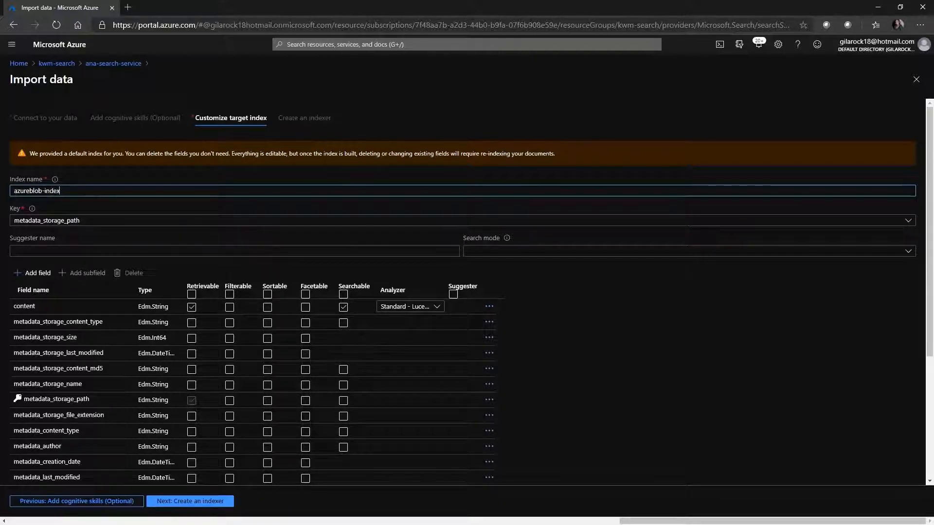
drag(43, 191, 7, 194)
text(ana)
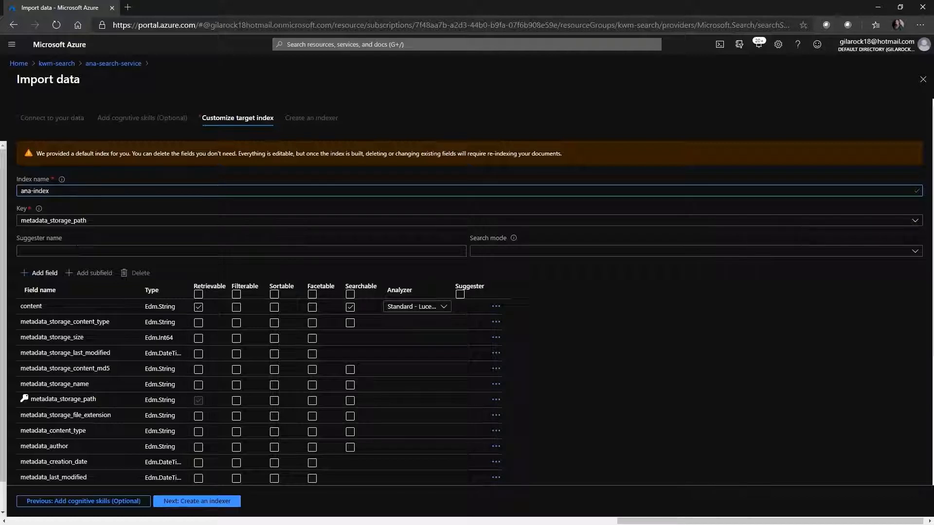
Step: Name the index's suggester ana-suggester and set its search mode to analyzingInfixMatching
click(77, 251)
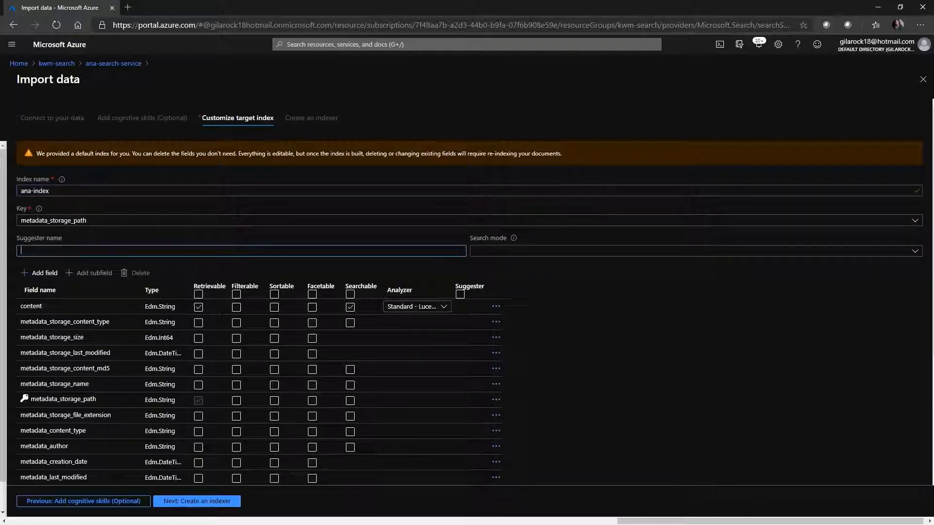
text(ana-)
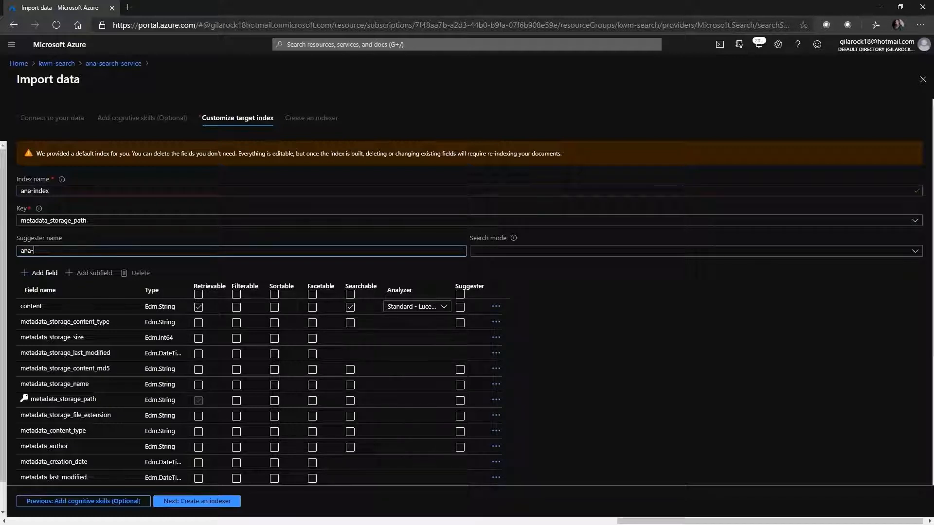
text(suggester)
click(905, 253)
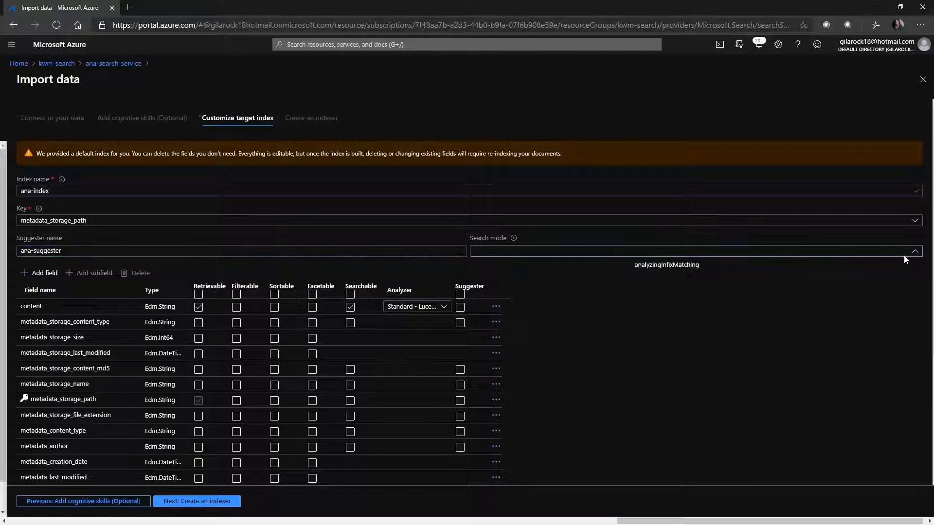
click(667, 266)
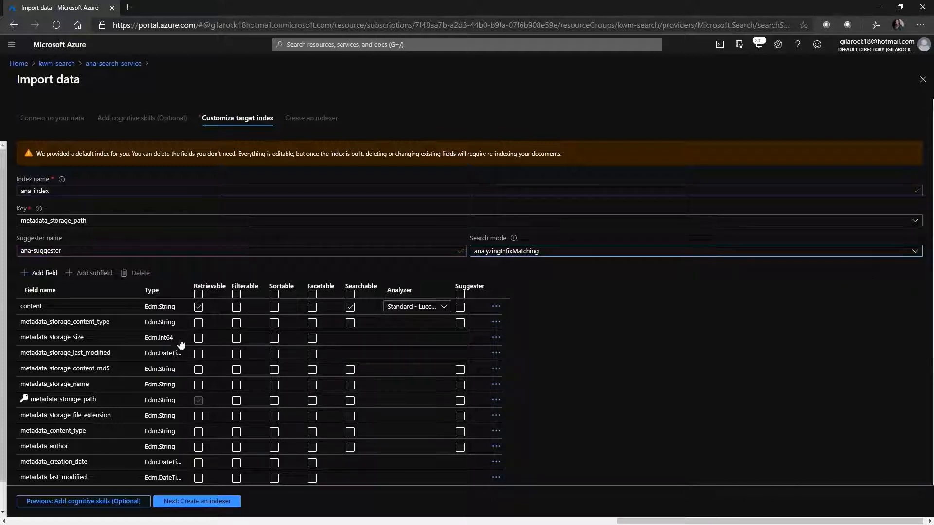
Step: Review the default index fields, from content through imageCelebrities, and their retrievable, searchable and analyzer settings
click(176, 312)
scroll(538, 355, down, 4)
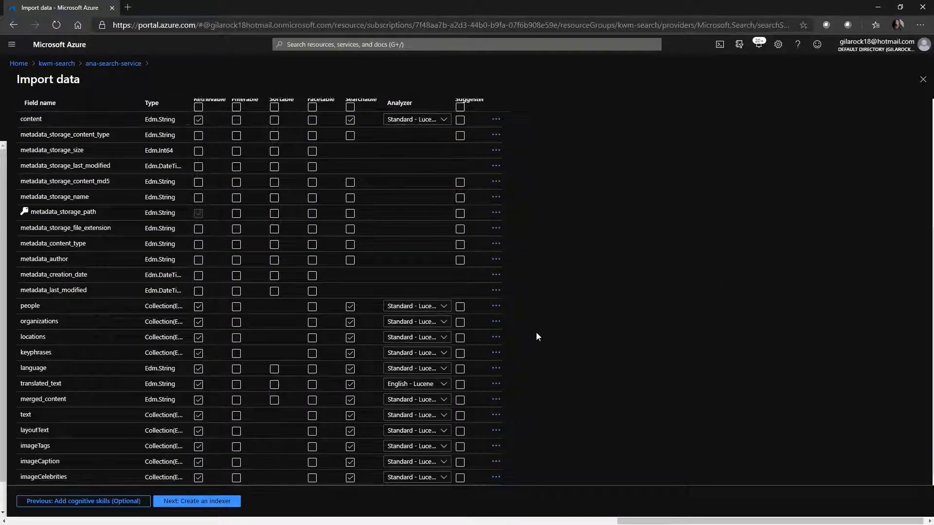
scroll(532, 348, up, 4)
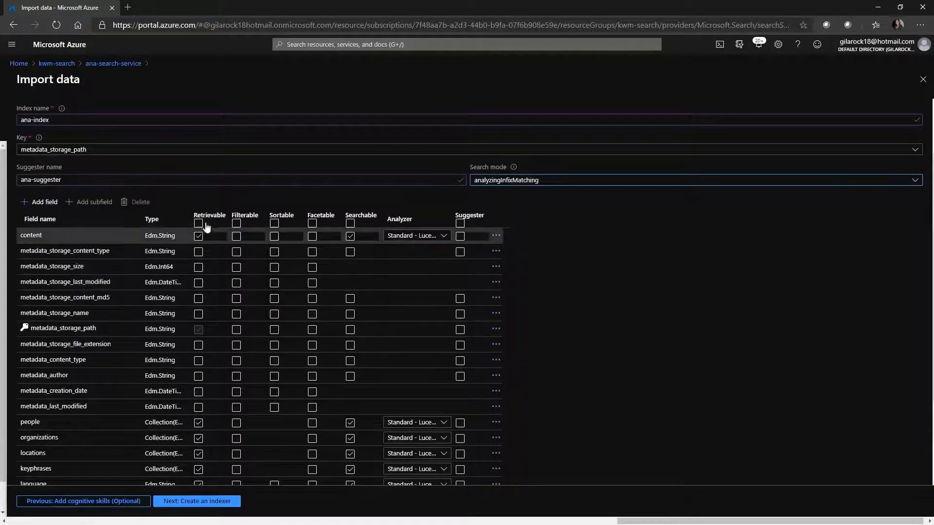
click(215, 469)
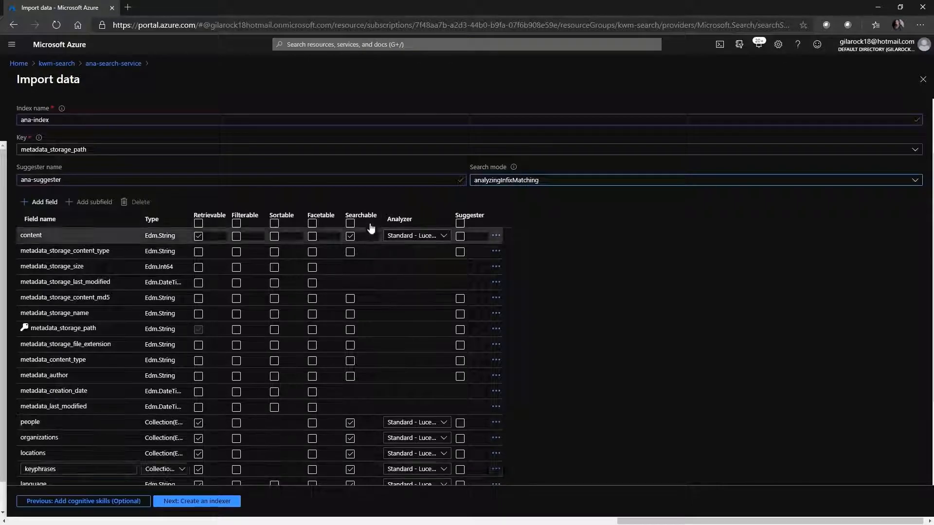
click(353, 454)
scroll(353, 453, down, 2)
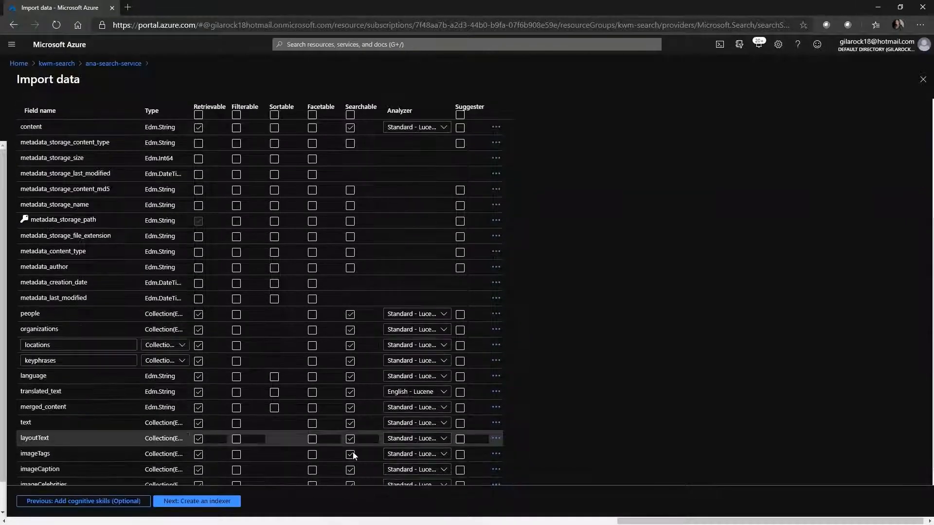
scroll(353, 452, down, 1)
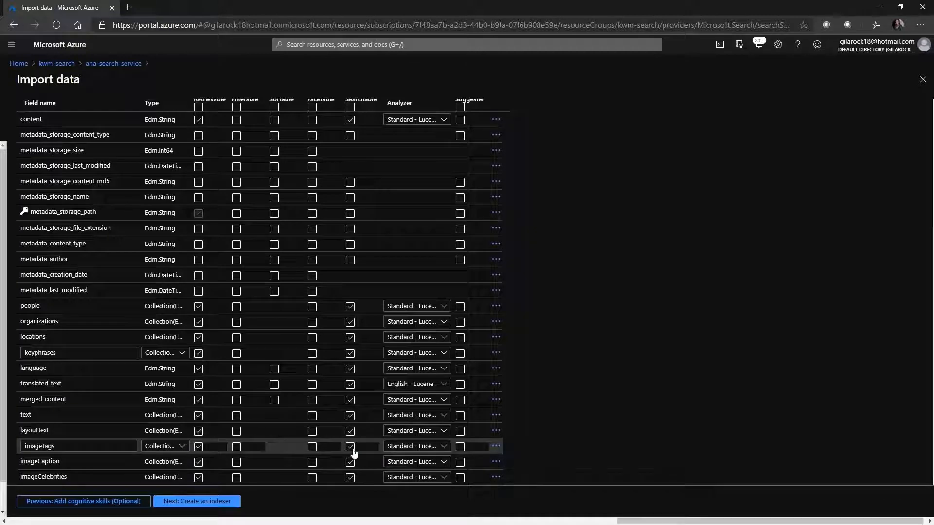
scroll(552, 367, up, 4)
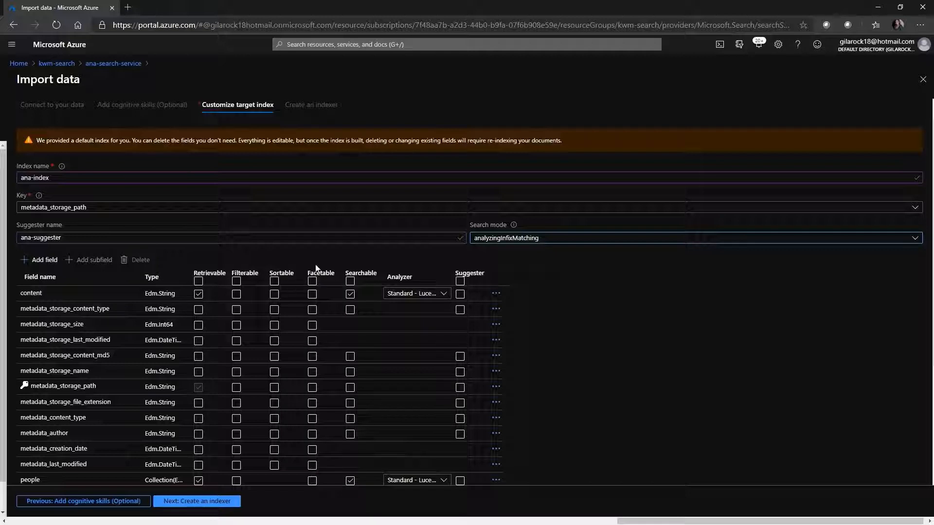
click(447, 295)
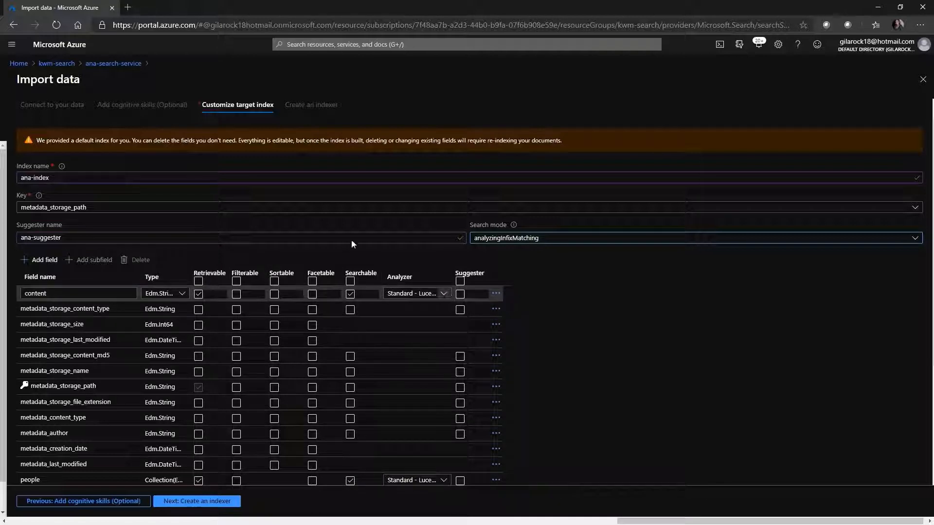
click(58, 297)
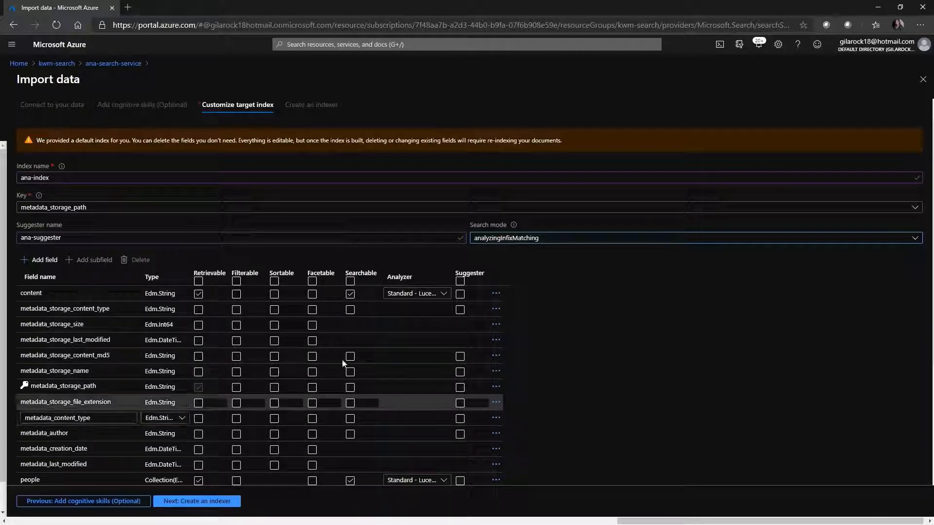
Step: Make all index fields retrievable, and make metadata_storage_size filterable and facetable
click(198, 282)
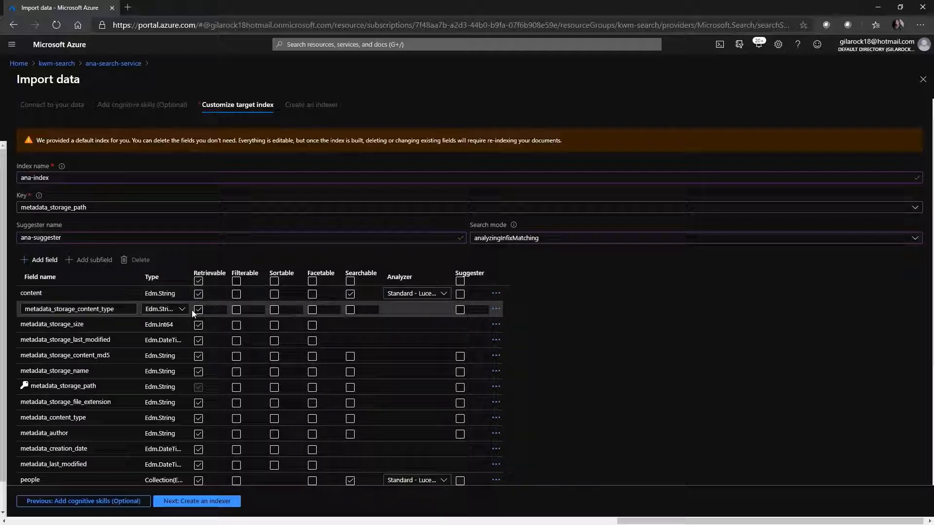
click(236, 327)
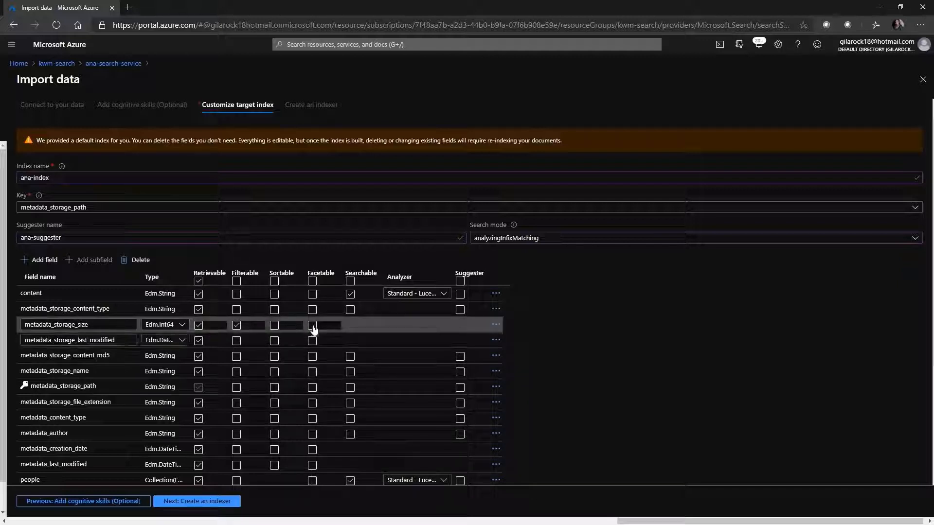
click(313, 326)
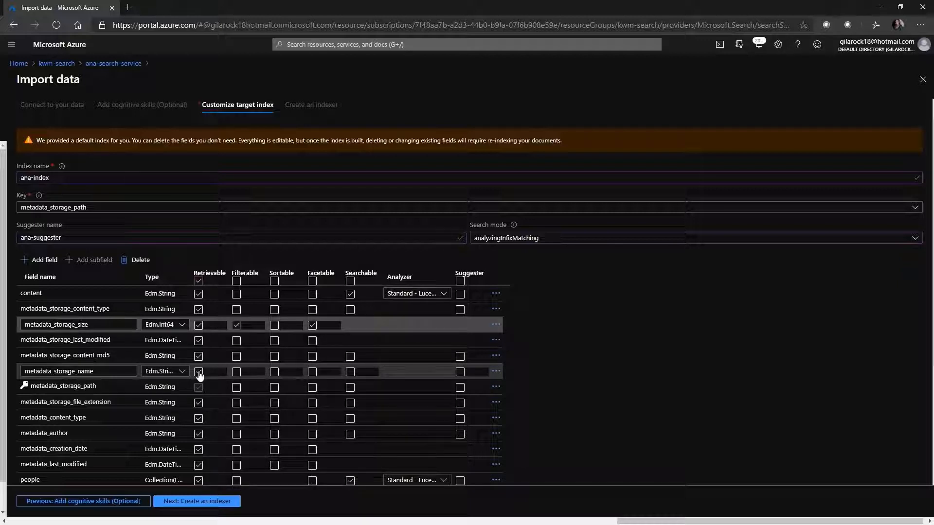
Step: Delete the metadata_storage_content_md5 and metadata_storage_file_extension fields from the index
click(496, 356)
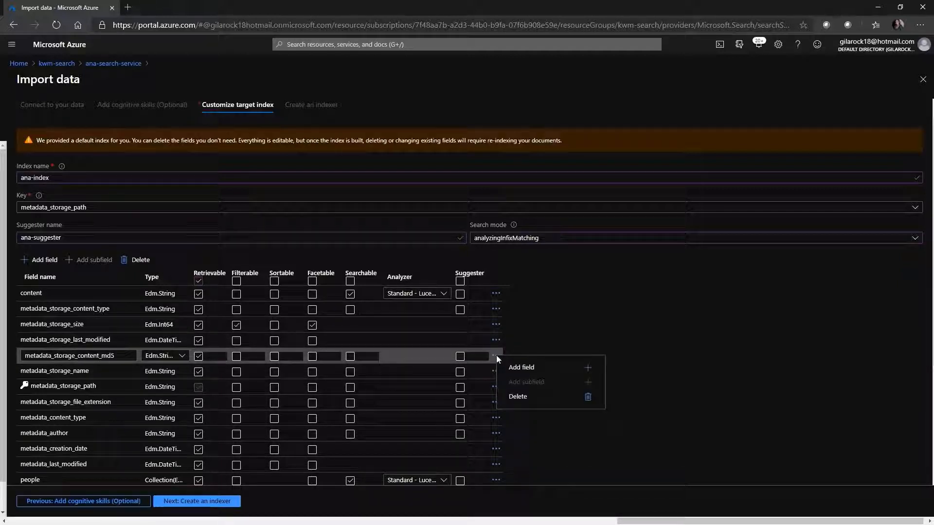
click(516, 398)
click(253, 357)
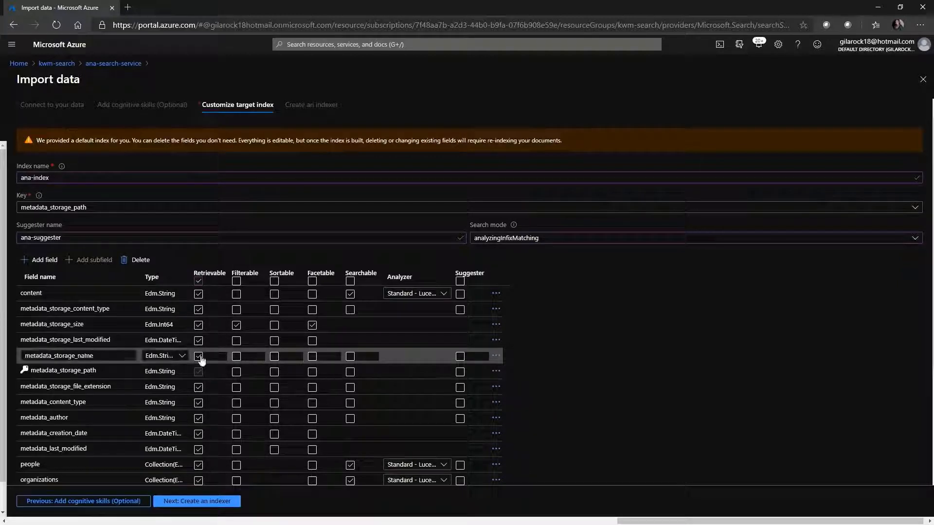
click(199, 372)
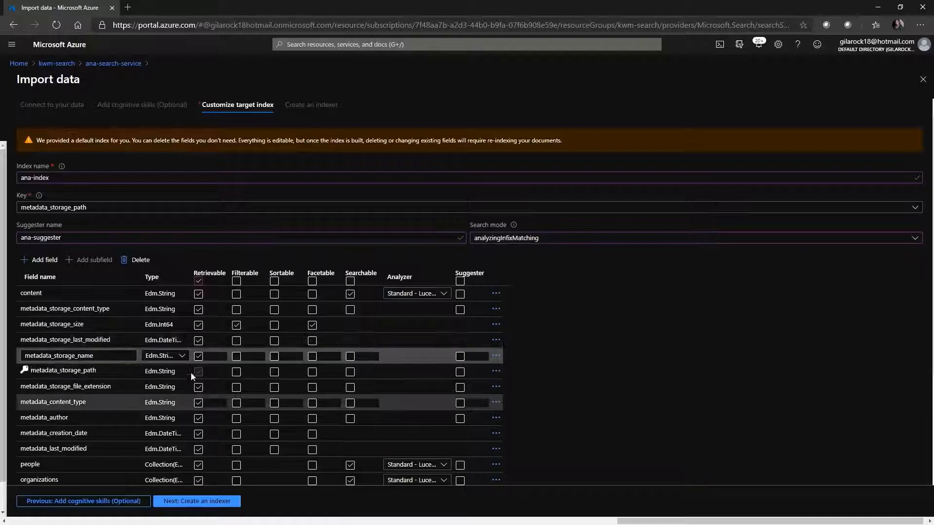
click(197, 371)
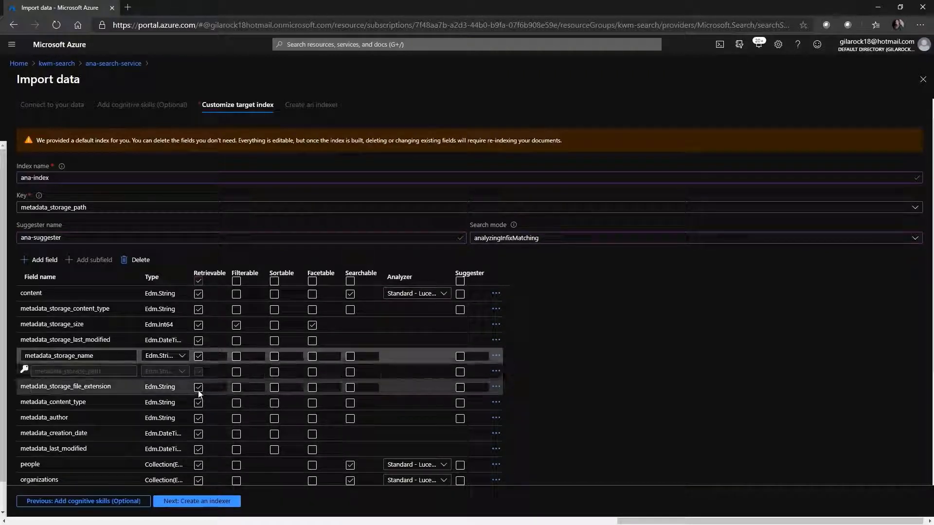
click(199, 392)
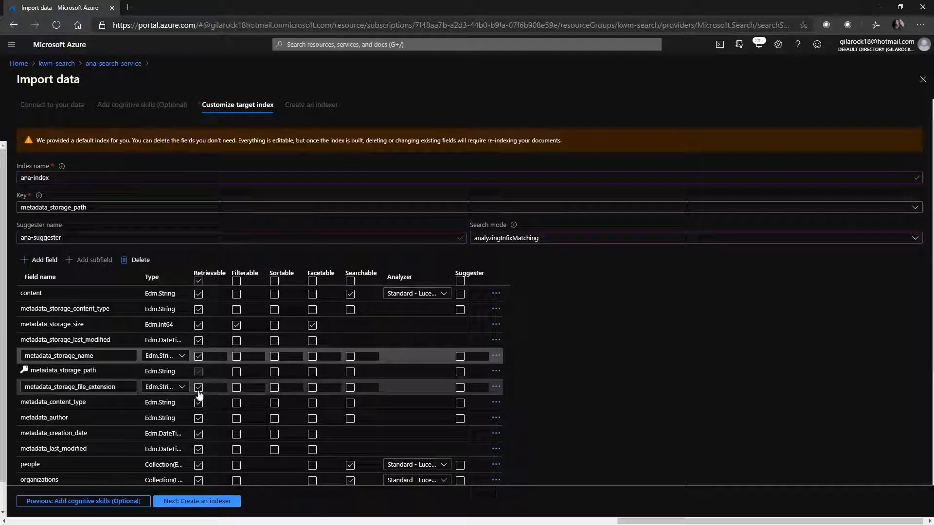
click(497, 392)
click(512, 428)
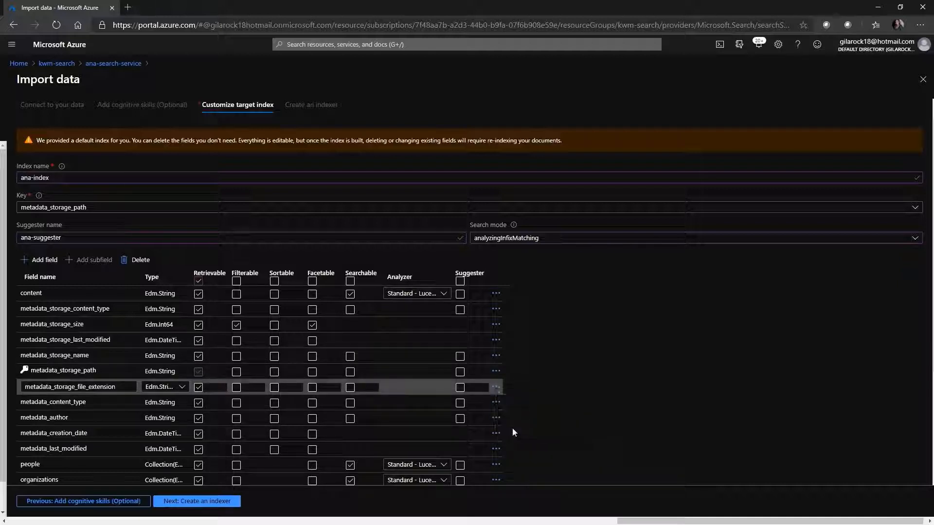
click(190, 390)
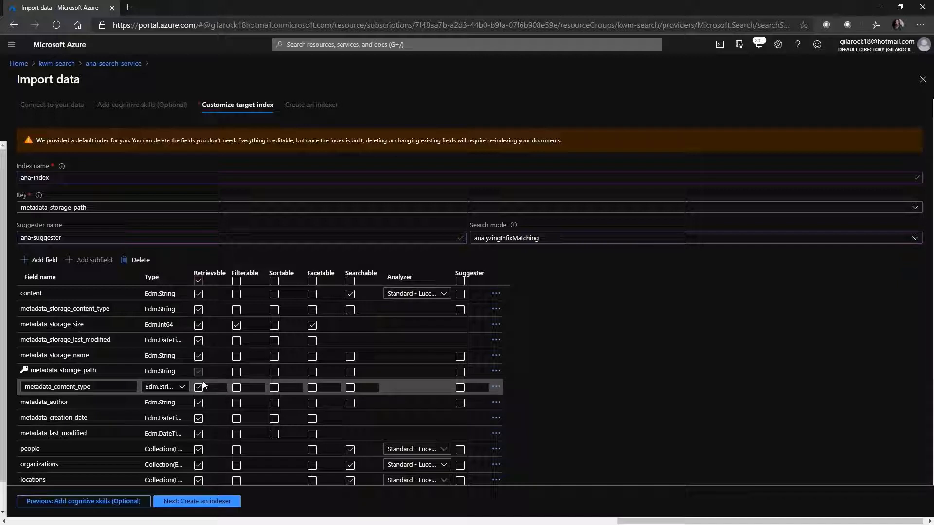
click(194, 408)
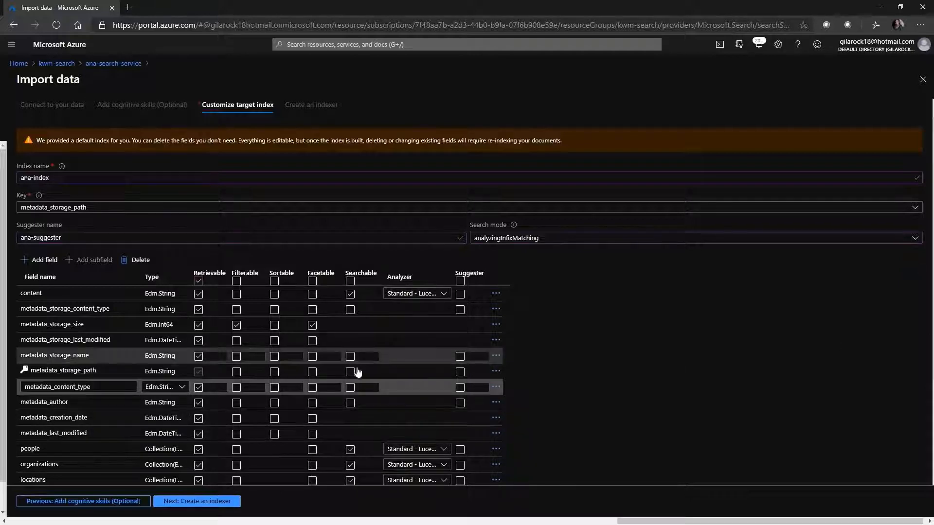
Step: Make the people, organizations, locations, keyphrases and language fields filterable
scroll(352, 384, down, 3)
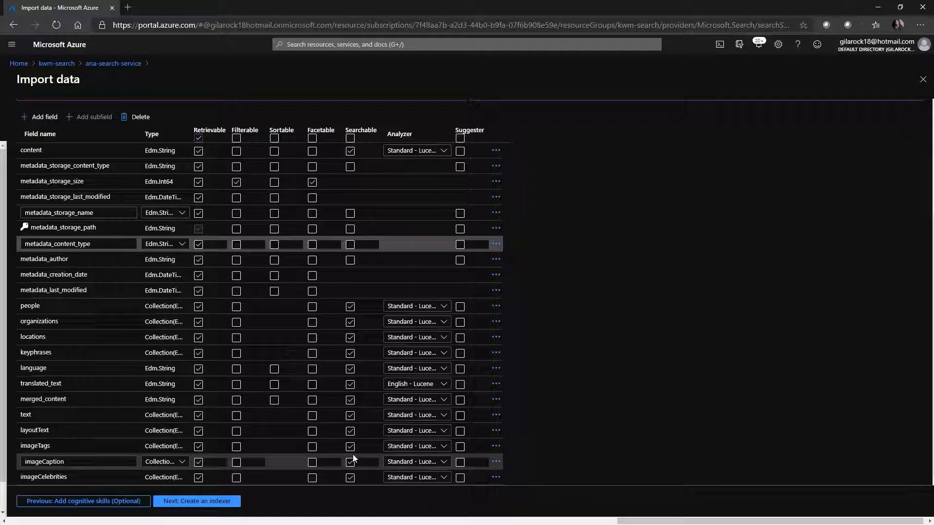
click(236, 307)
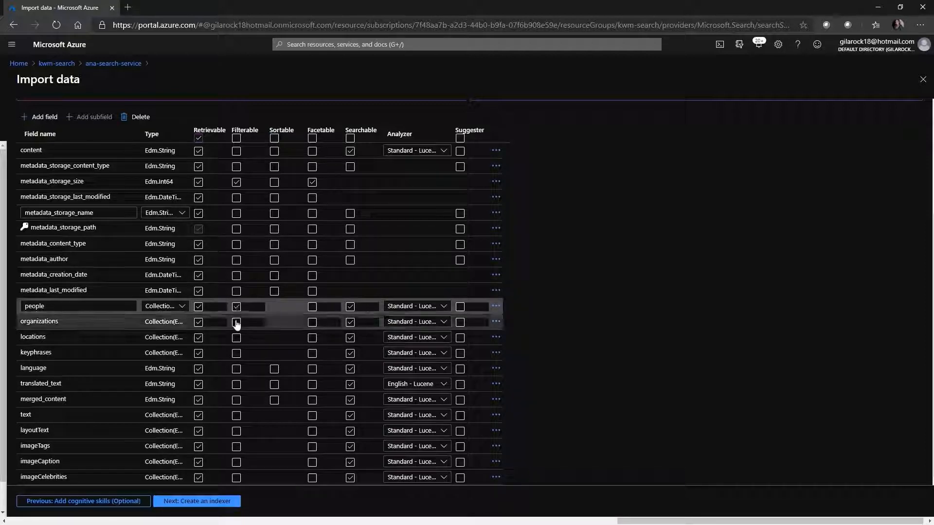
click(237, 323)
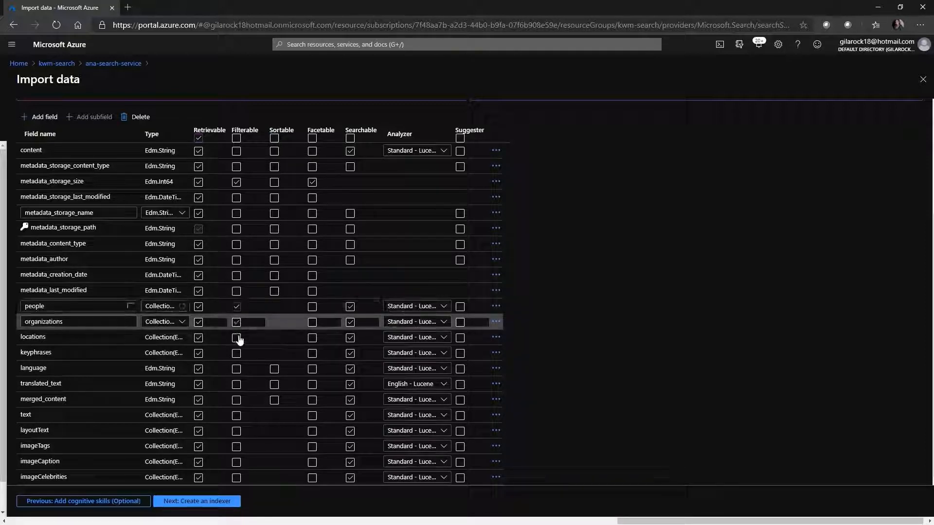
click(237, 338)
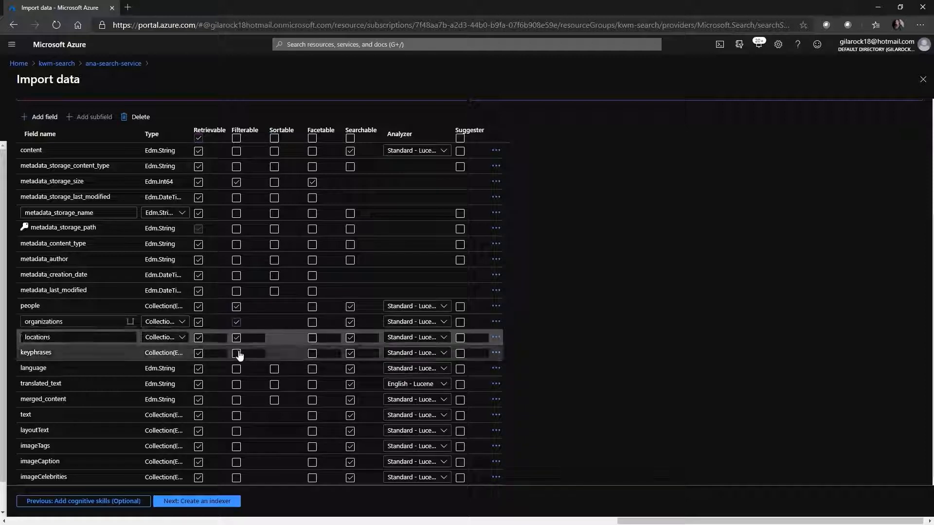
click(238, 354)
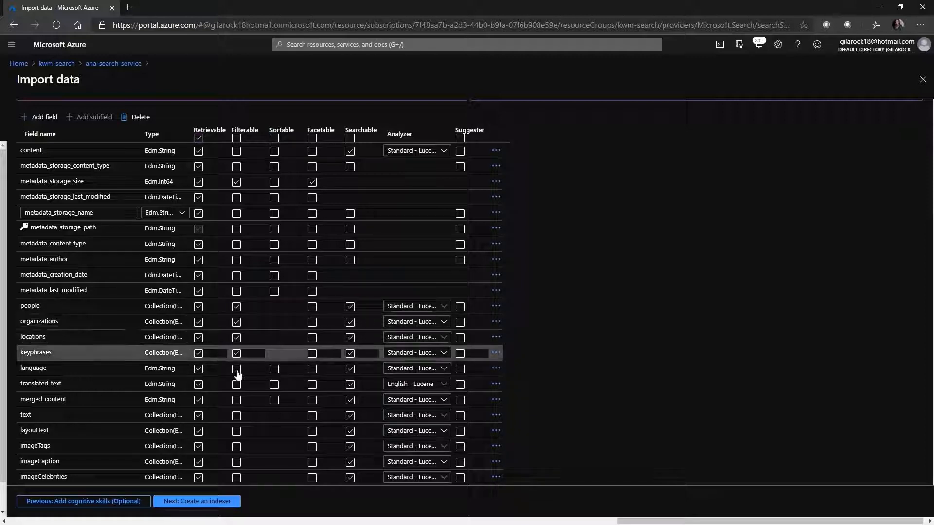
click(237, 372)
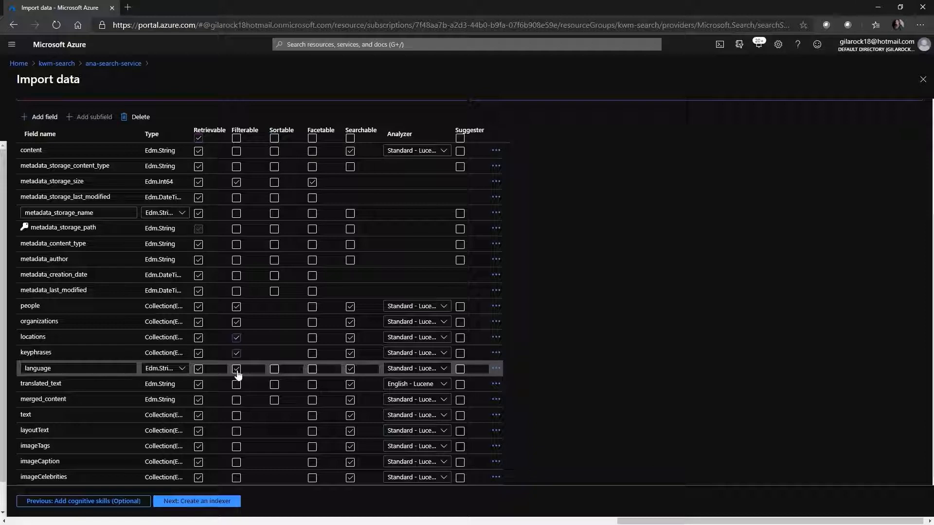
Step: Include the people, organizations, locations and keyphrases fields in the suggester
click(460, 306)
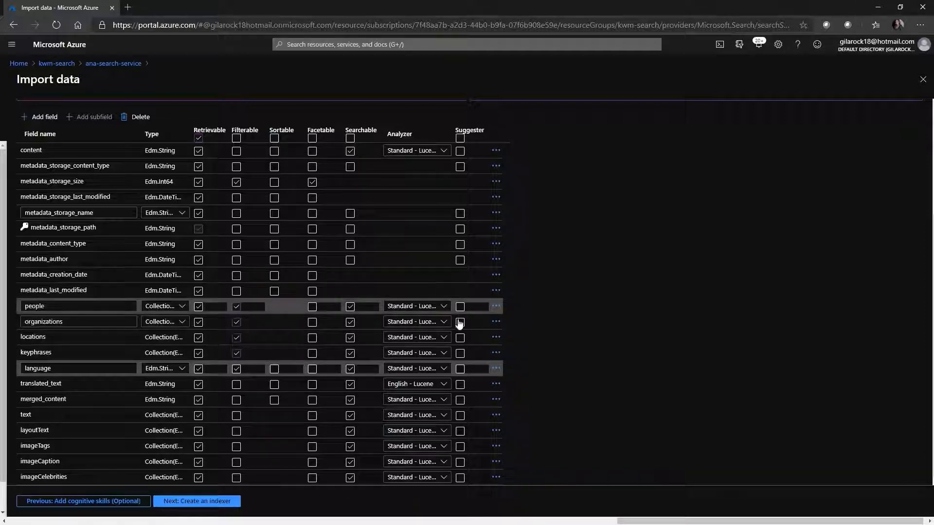
click(460, 322)
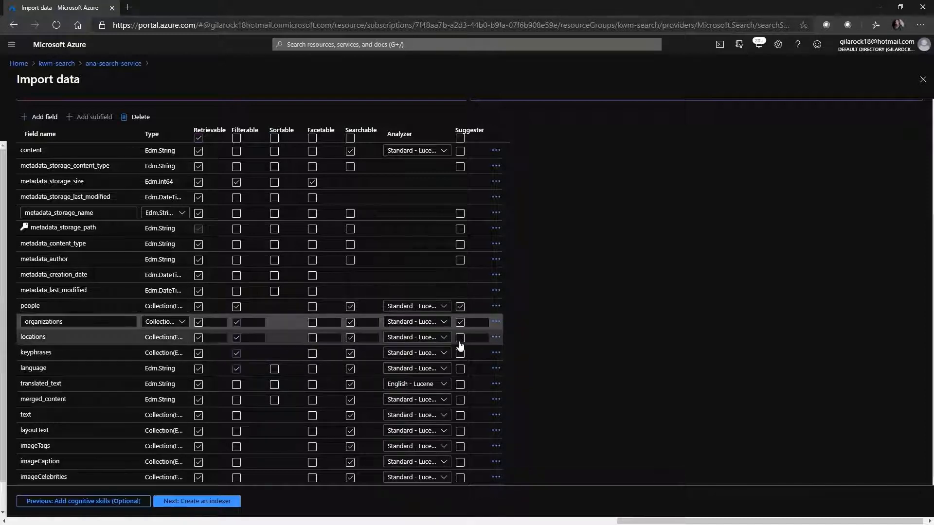
click(460, 338)
click(460, 355)
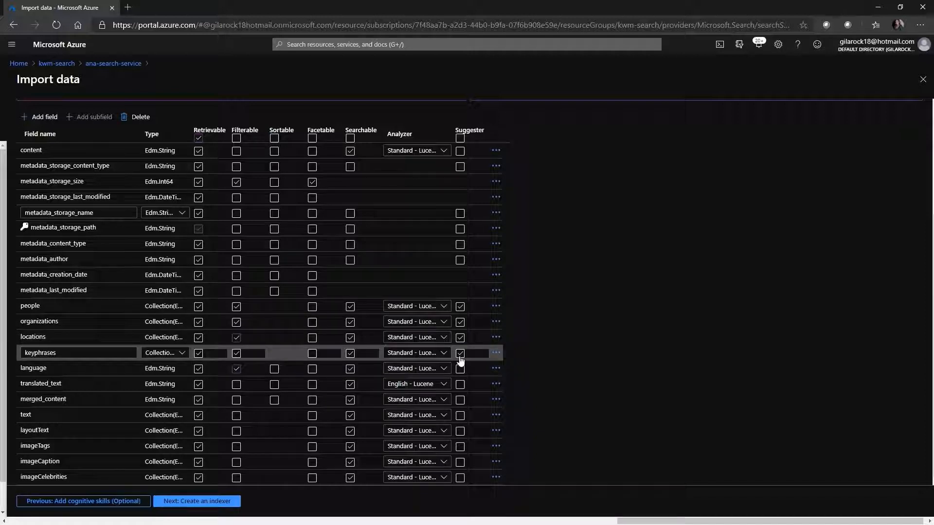
Step: Include the merged_content field in the suggester
click(461, 401)
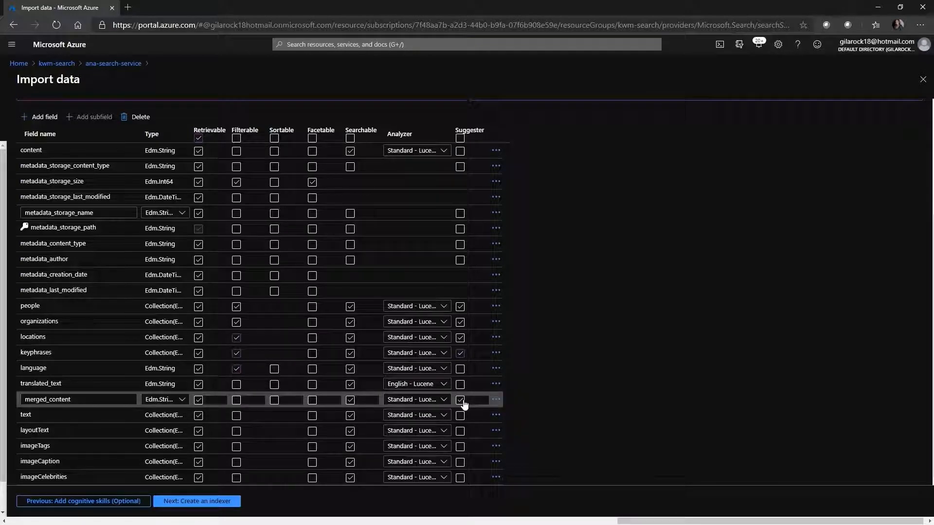
click(471, 310)
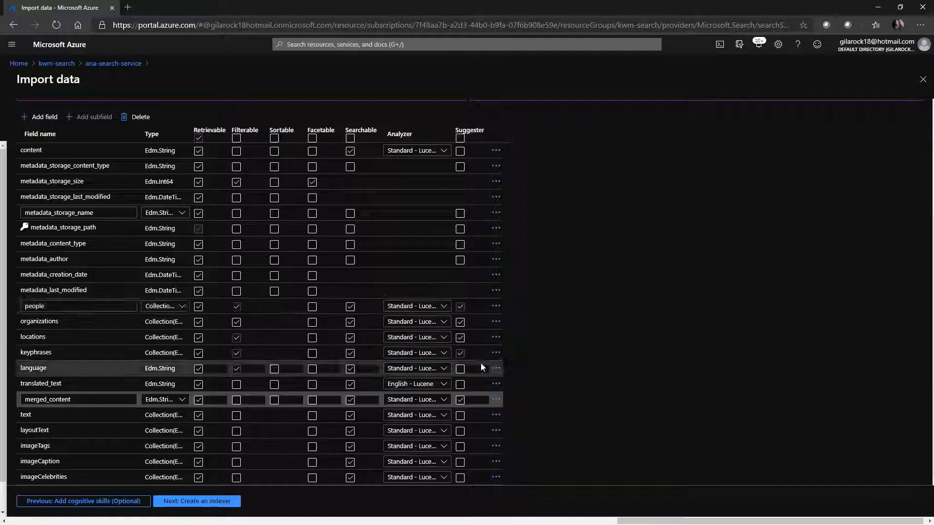
click(481, 364)
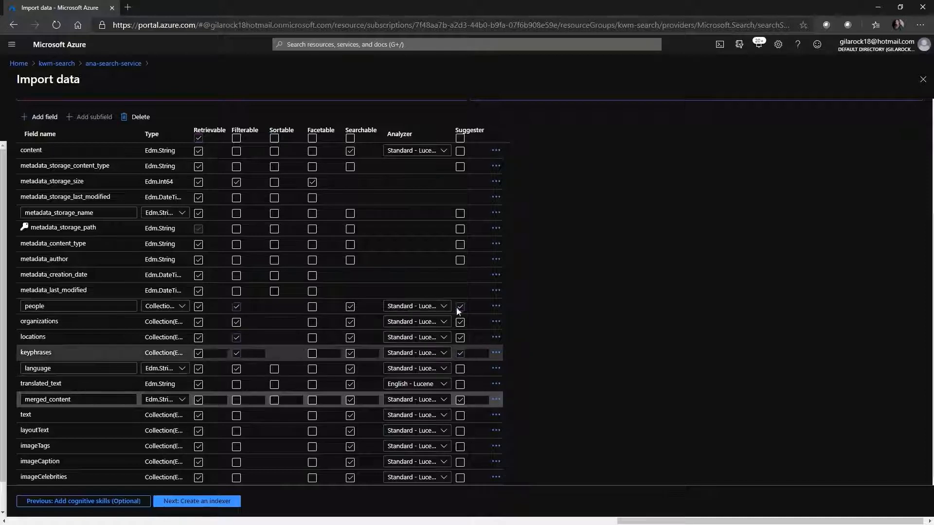
click(431, 265)
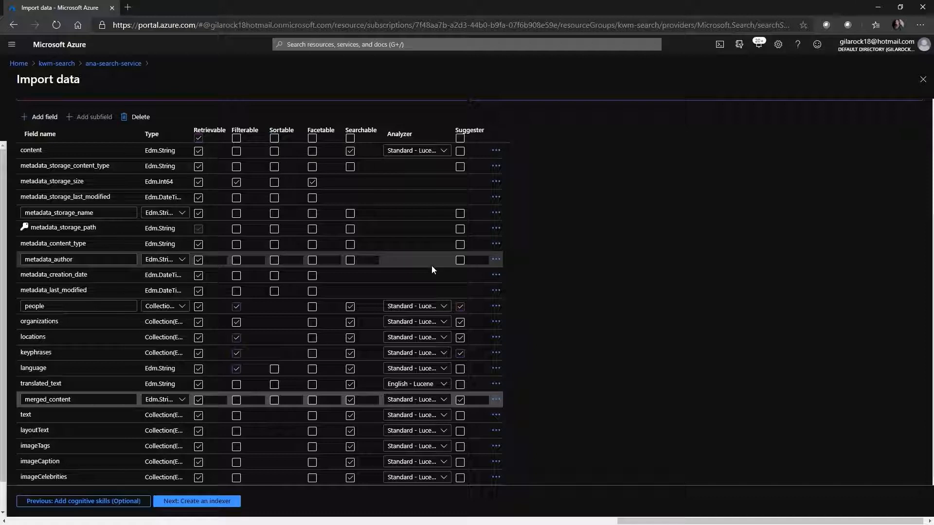
Step: Review the filterable, facetable, searchable and analyzer settings of the index fields, from the metadata fields down to translated_text
click(85, 181)
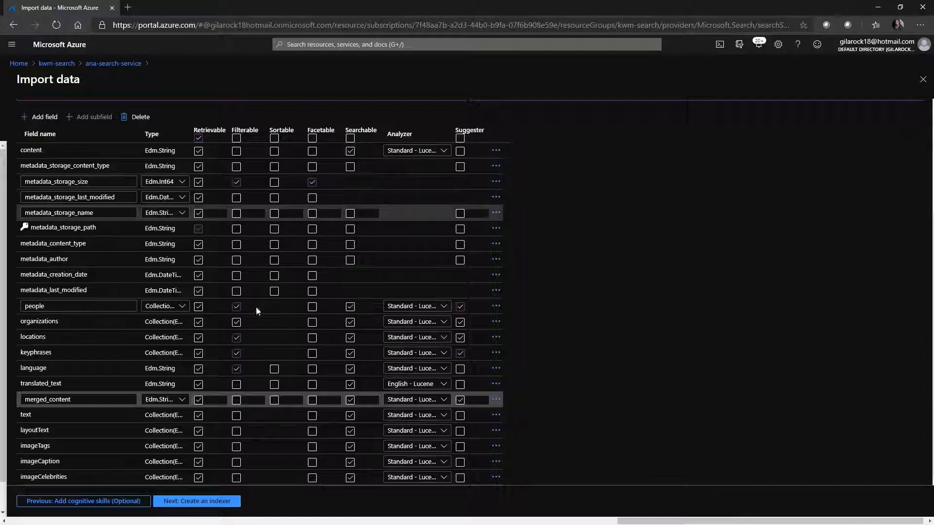
click(236, 308)
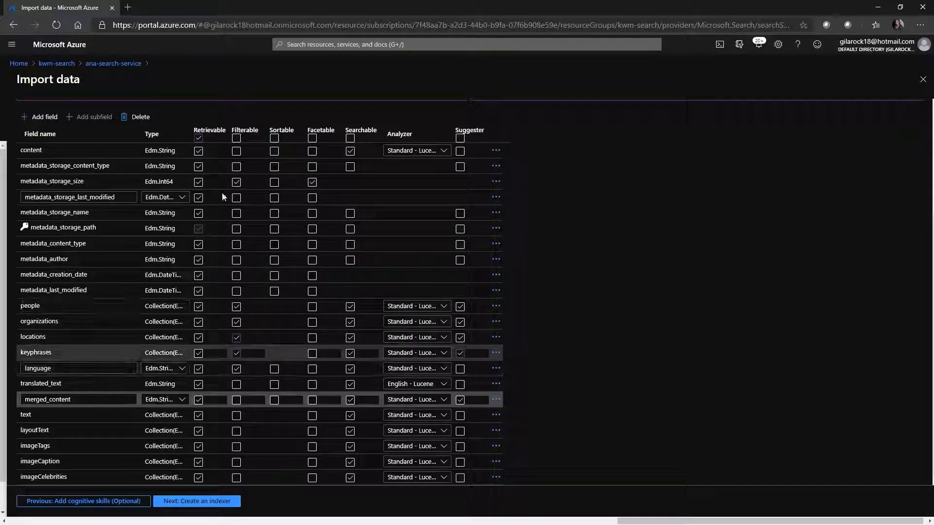
click(224, 171)
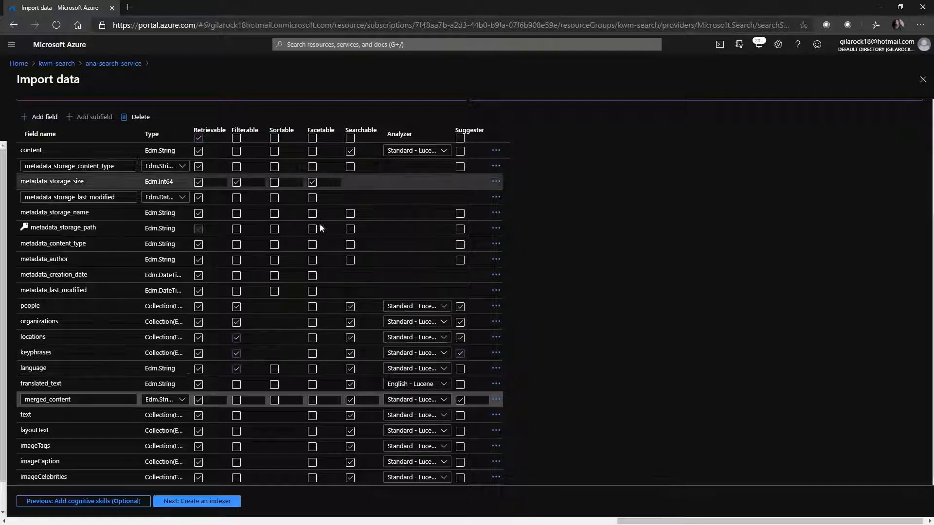
click(313, 185)
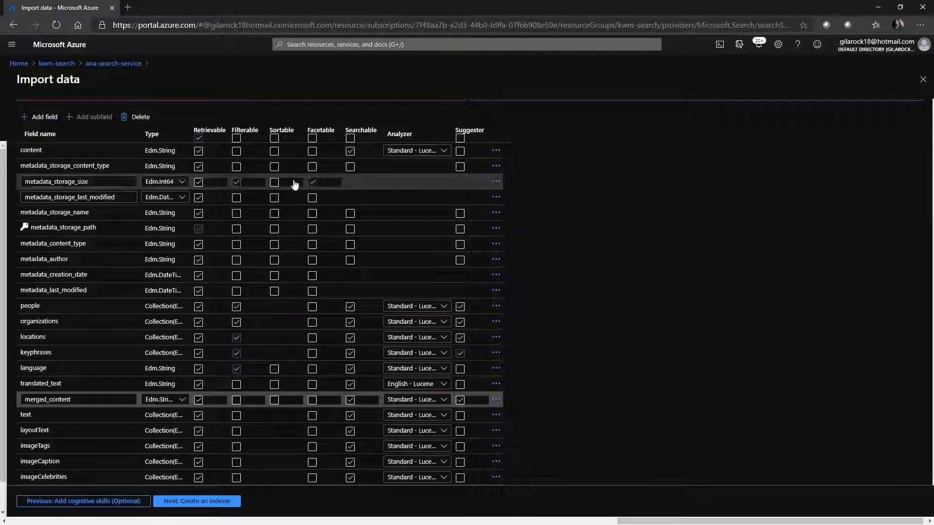
click(353, 309)
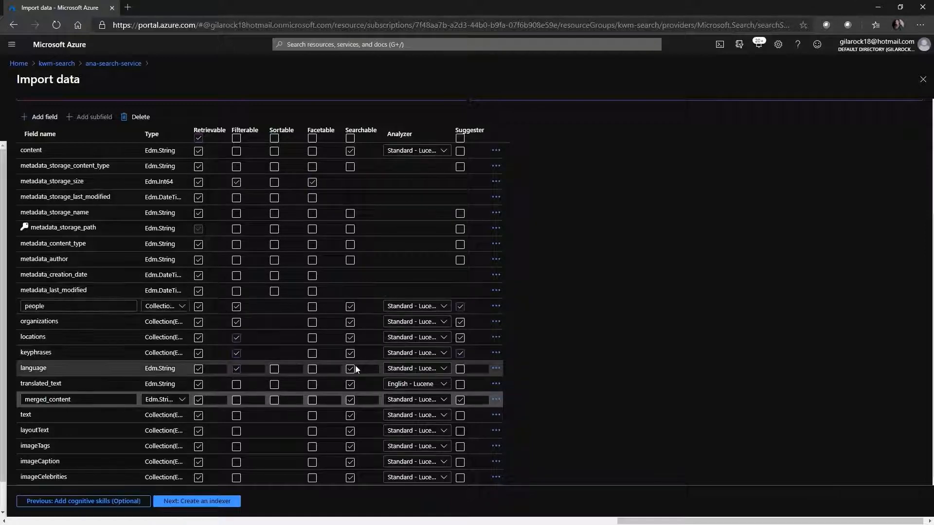
scroll(374, 306, up, 2)
scroll(371, 345, up, 1)
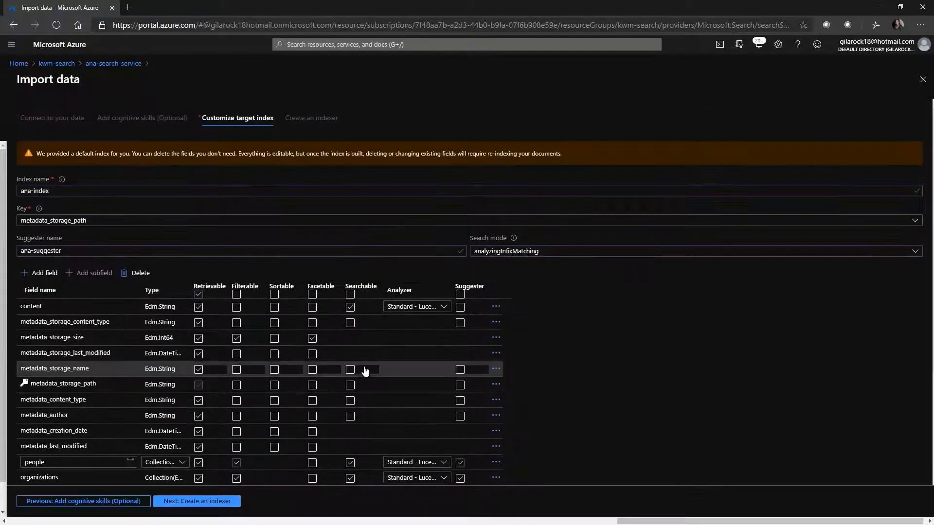
scroll(364, 372, down, 2)
scroll(500, 417, down, 1)
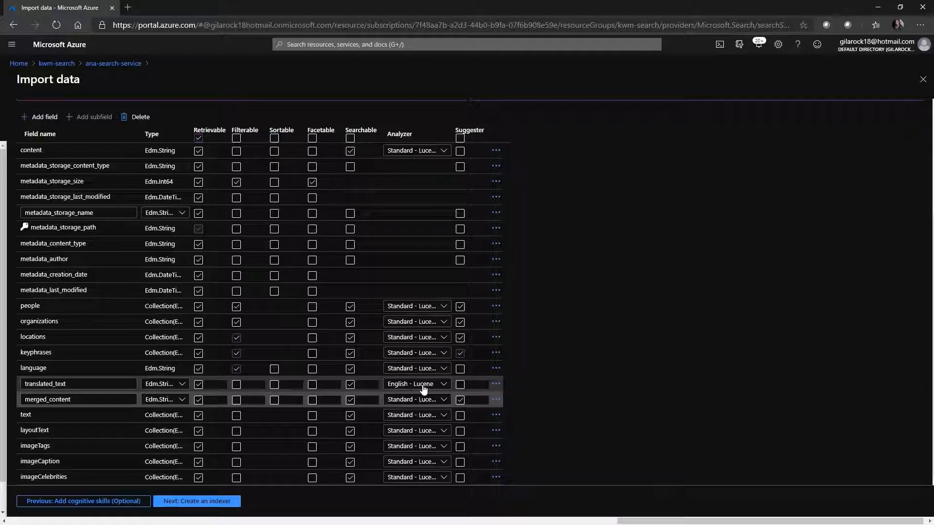
click(330, 343)
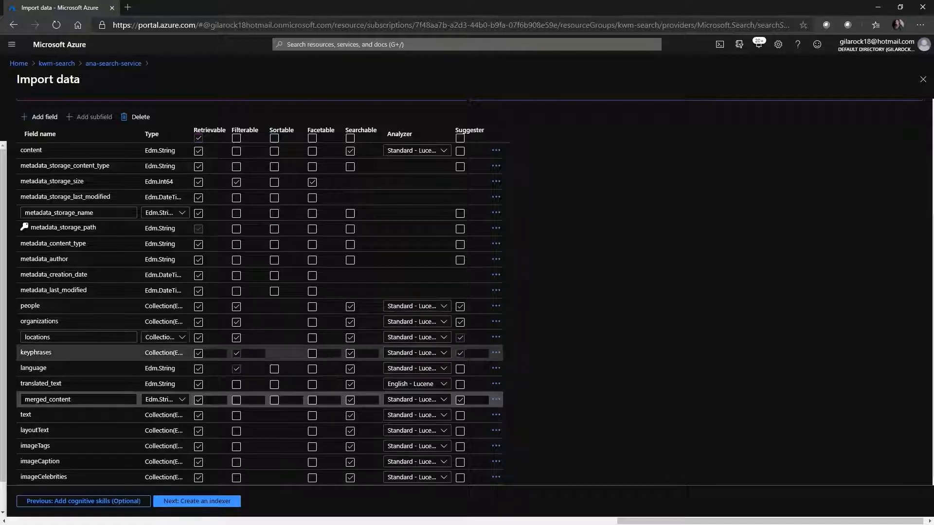
Step: Proceed to creating the indexer, name it ana-indexer and schedule it to run once
click(211, 505)
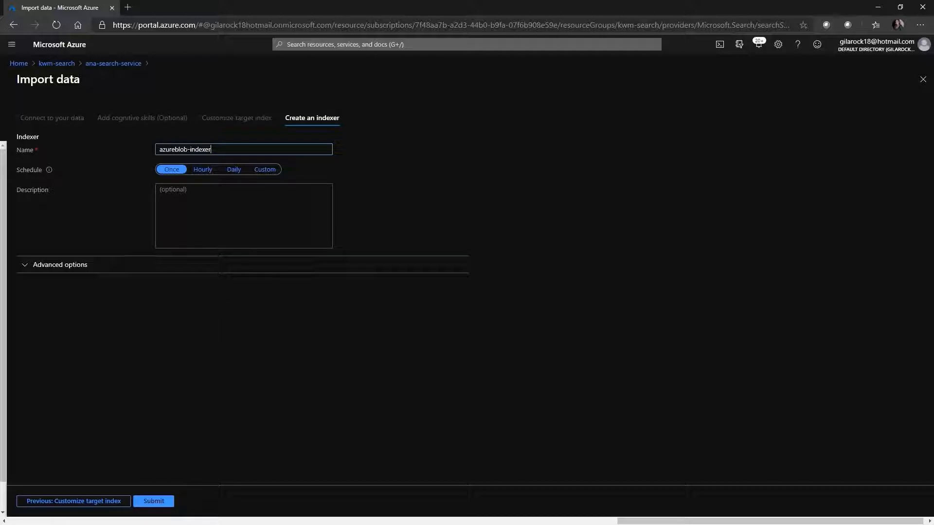
drag(188, 150, 137, 155)
text(ana)
click(170, 171)
Step: In the indexer's advanced options, set max failed items to -1 and extract content and metadata
click(29, 269)
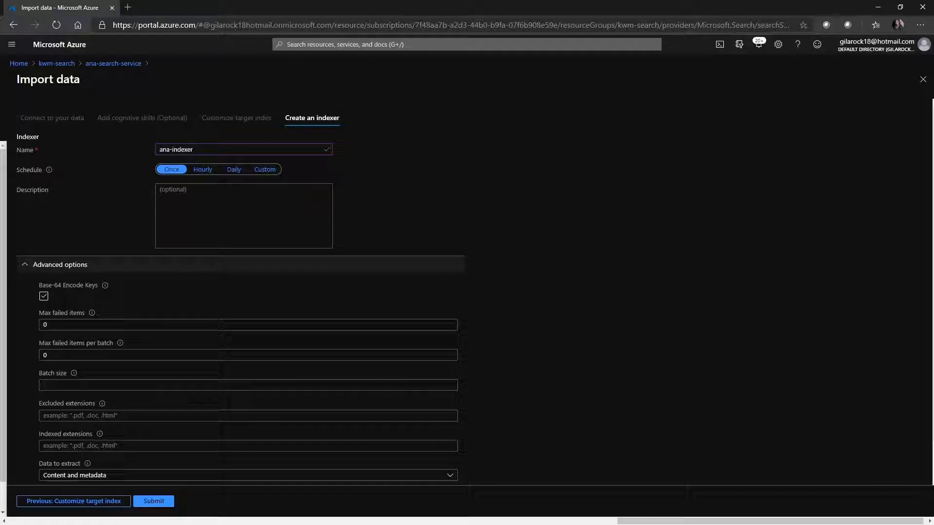
key(Tab)
text(-1)
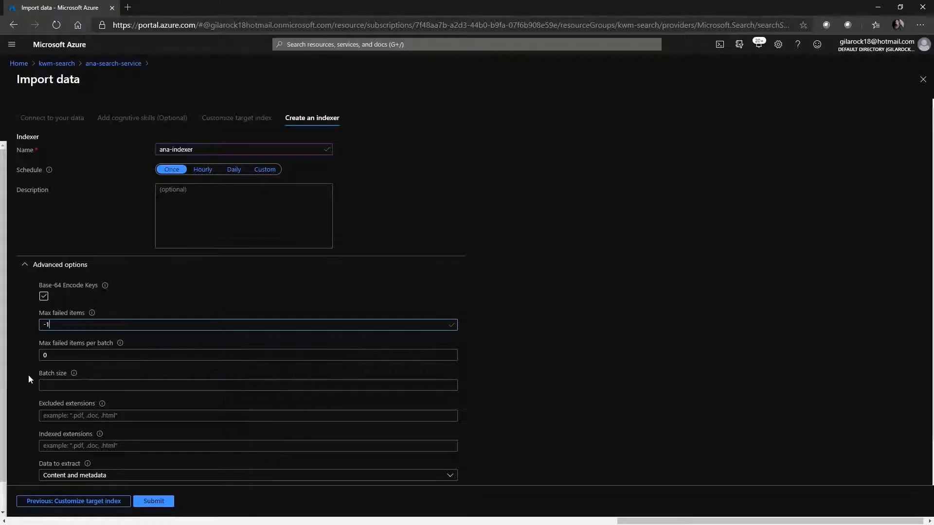
scroll(28, 376, down, 1)
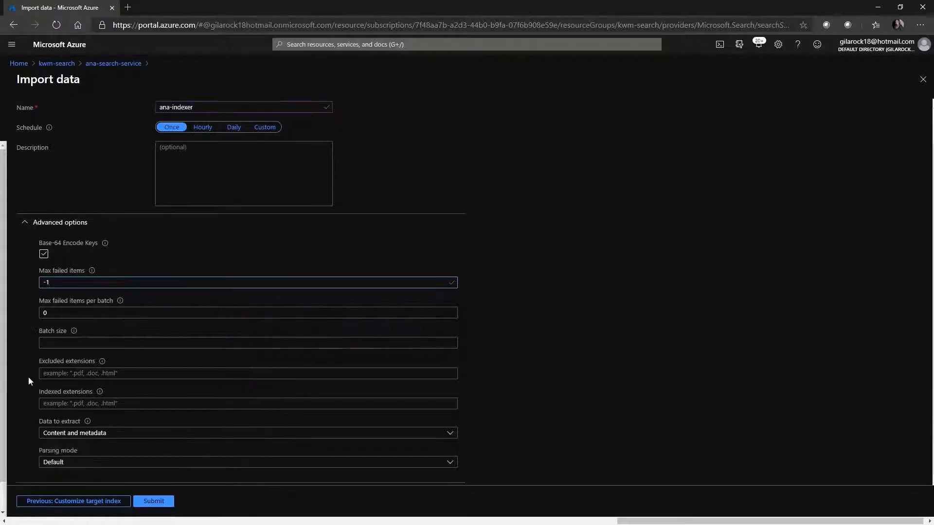
click(60, 437)
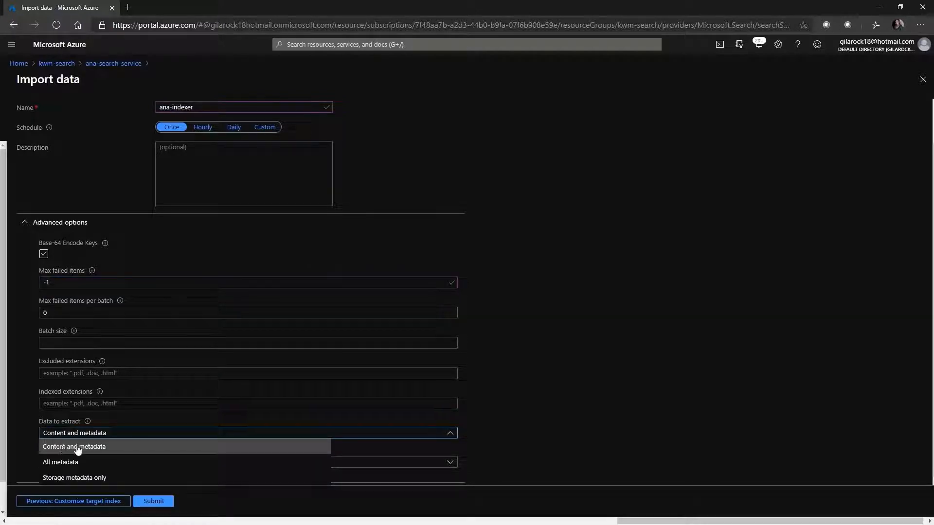
click(76, 446)
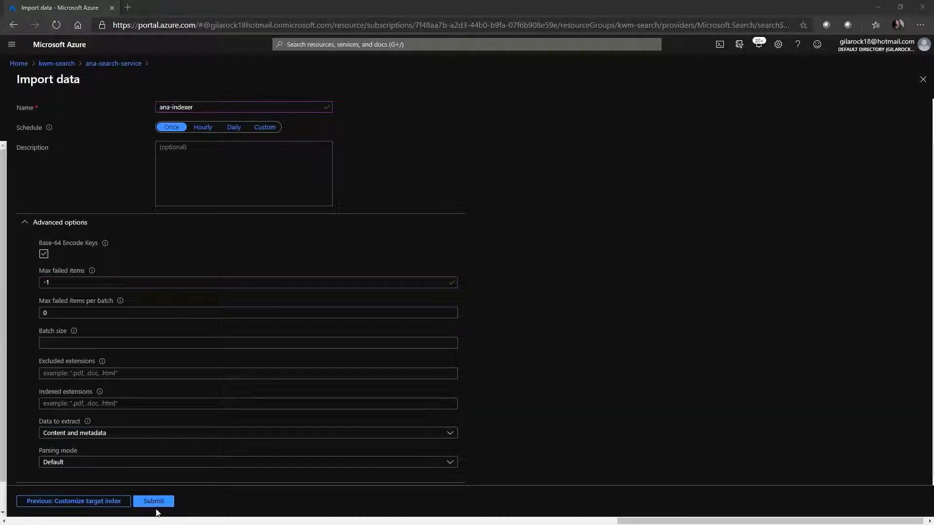
Step: Submit the data import and check the portal notifications for its status
scroll(190, 428, up, 1)
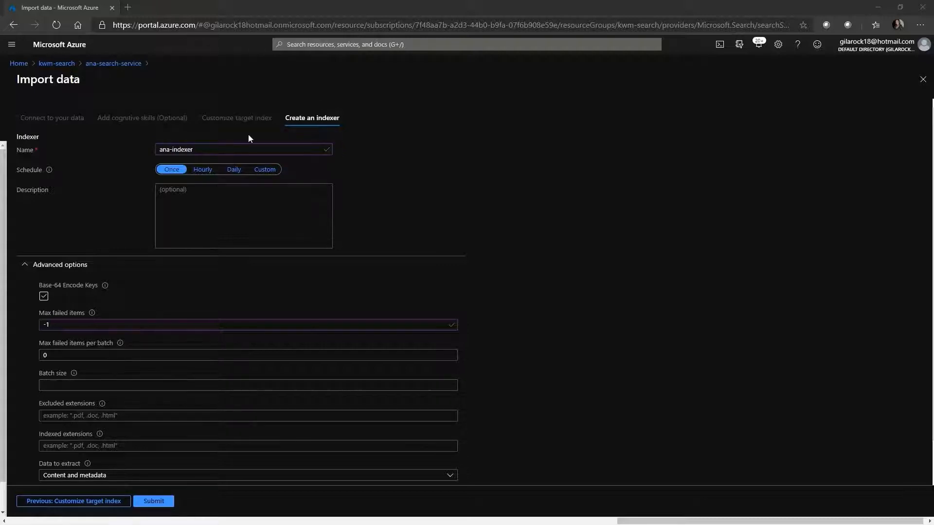
click(157, 505)
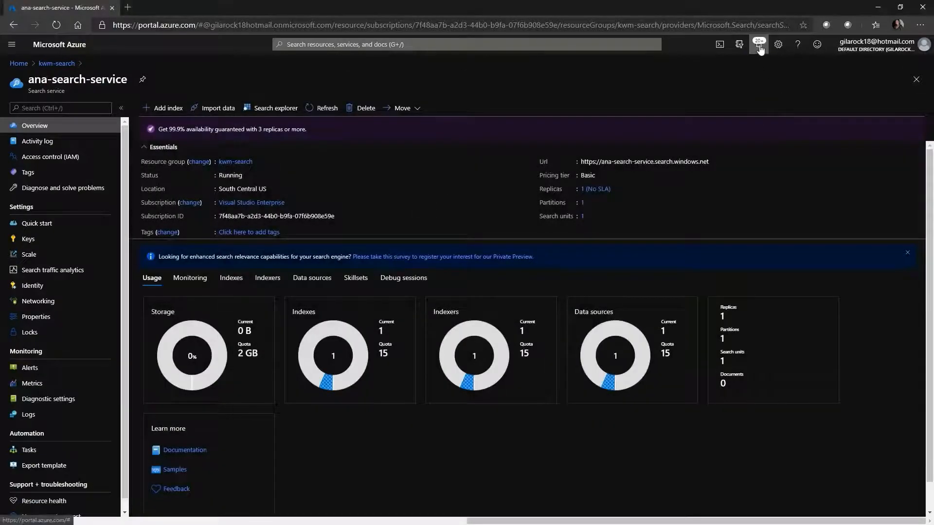
click(759, 45)
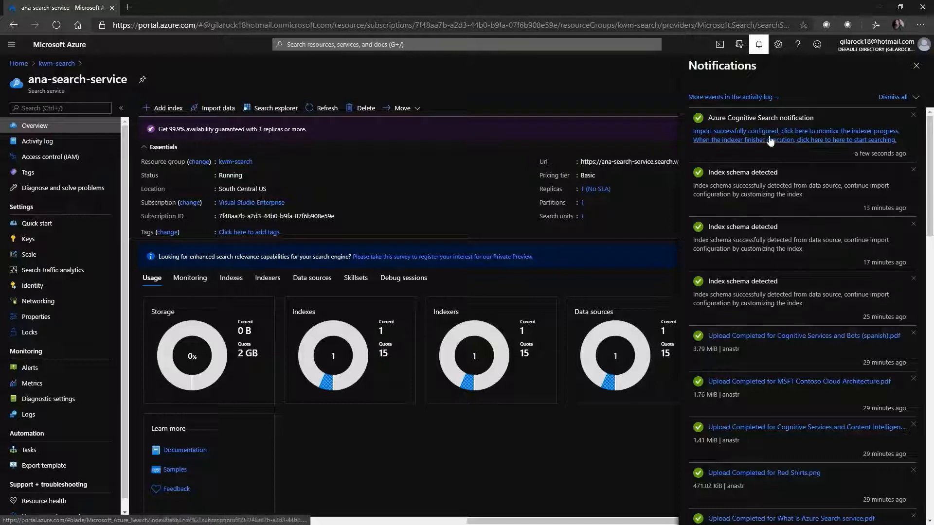
click(916, 66)
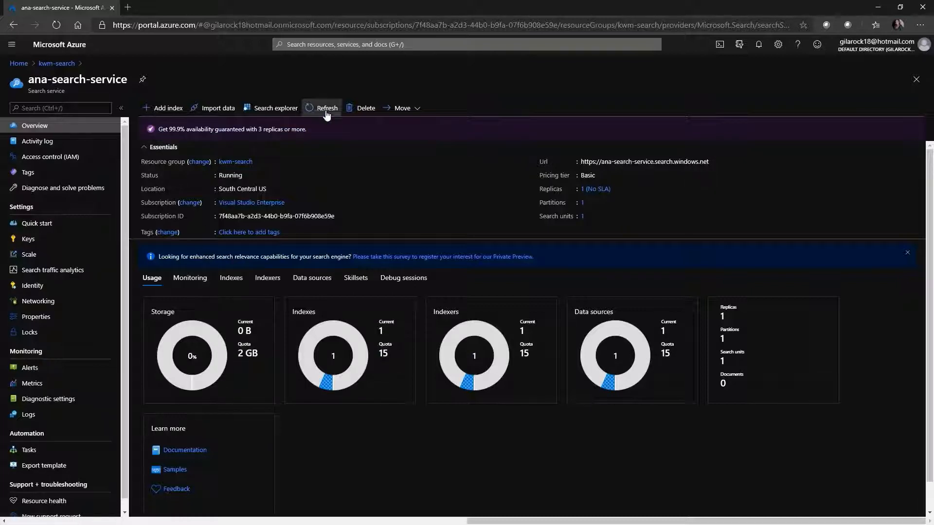
Step: Refresh the search service overview and examine its usage, monitoring charts and list of indexes
click(326, 111)
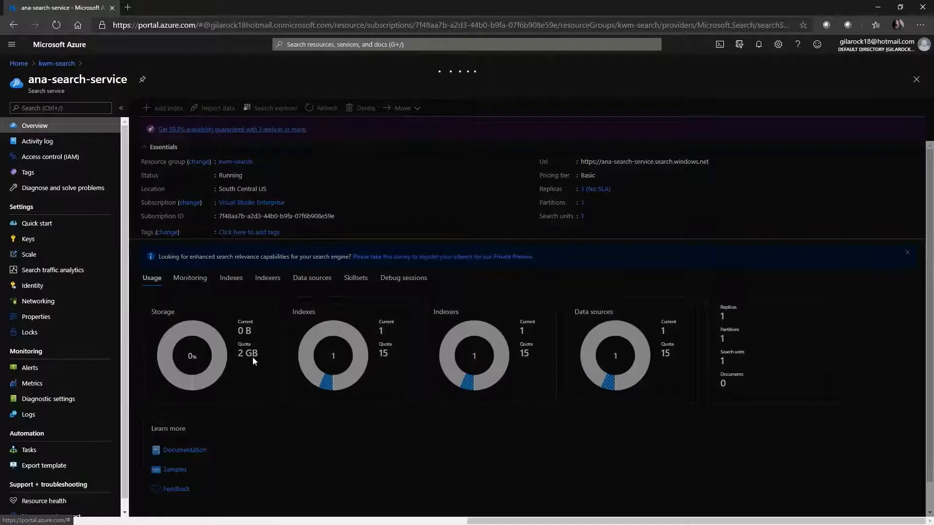
click(322, 108)
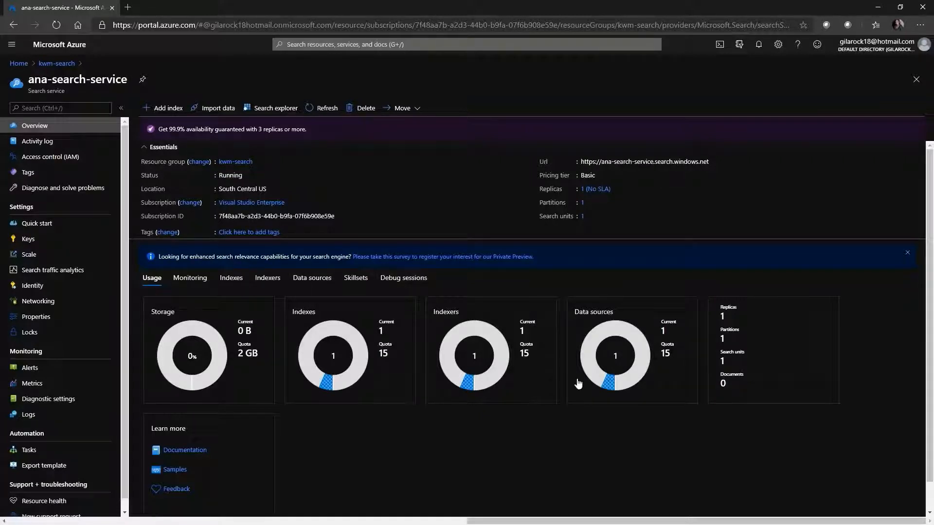
click(191, 279)
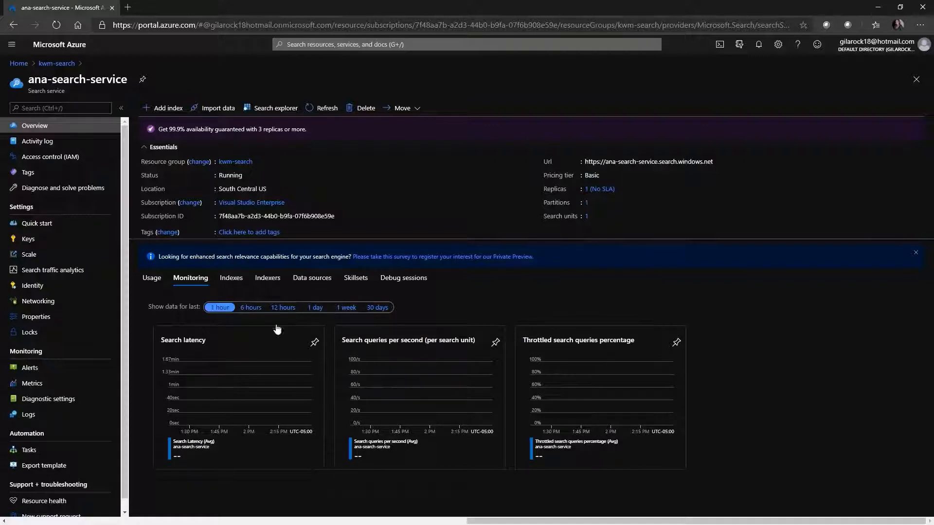
click(232, 279)
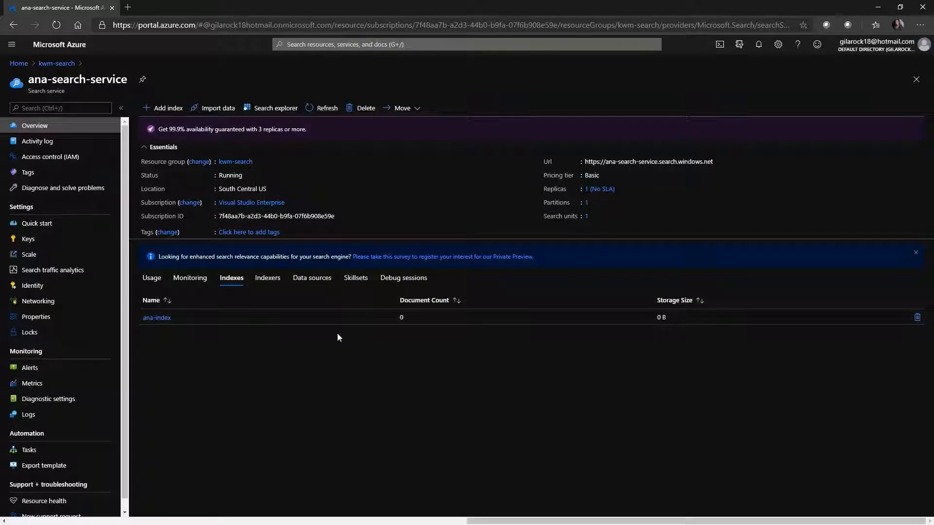
Step: Check the run status and execution history of ana-indexer
click(265, 281)
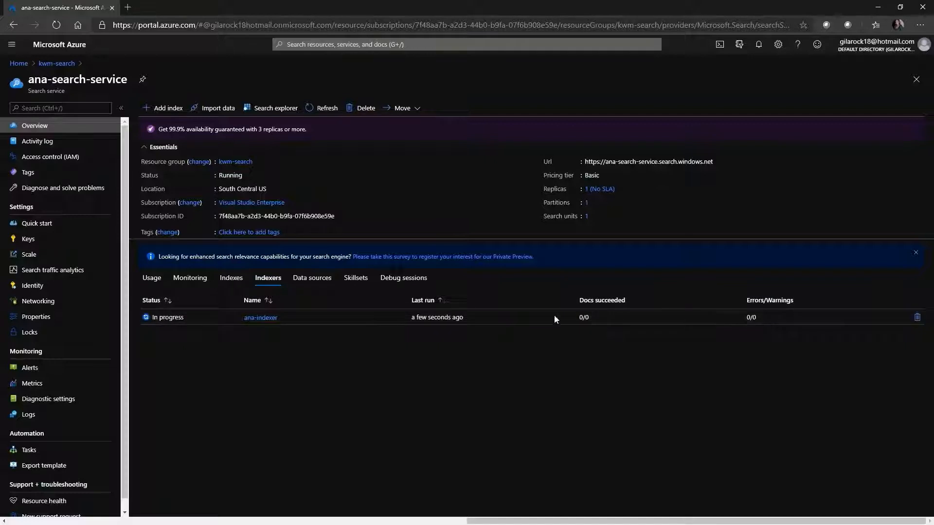
click(261, 318)
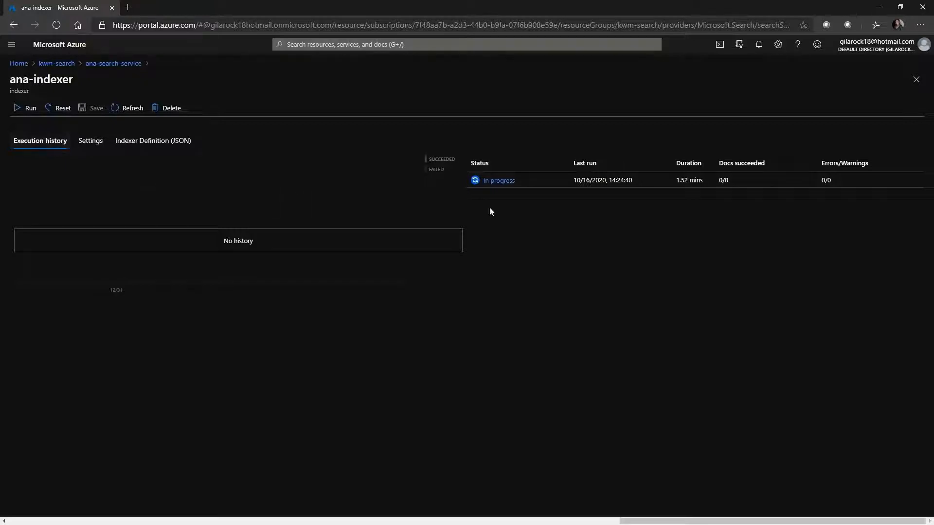
click(916, 81)
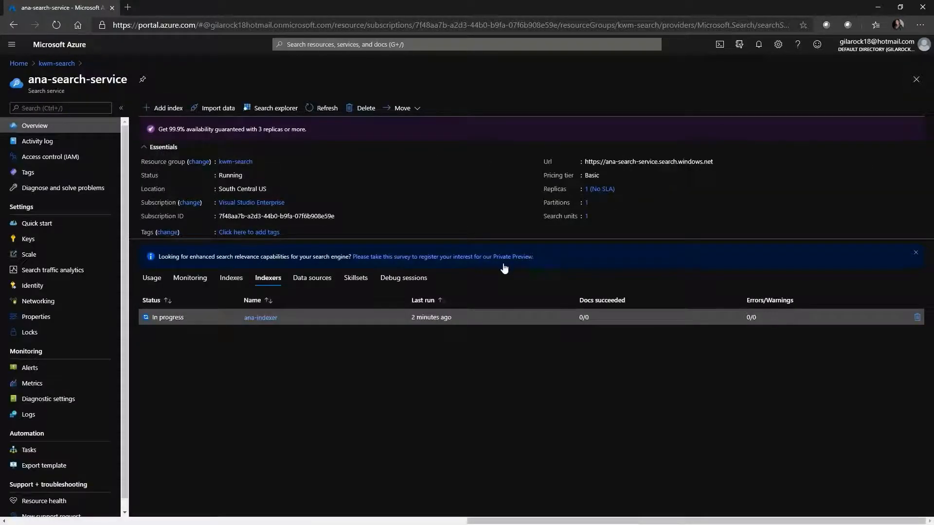
Step: Examine the blob-storage data source's settings and its JSON definition, including the connection string
click(306, 281)
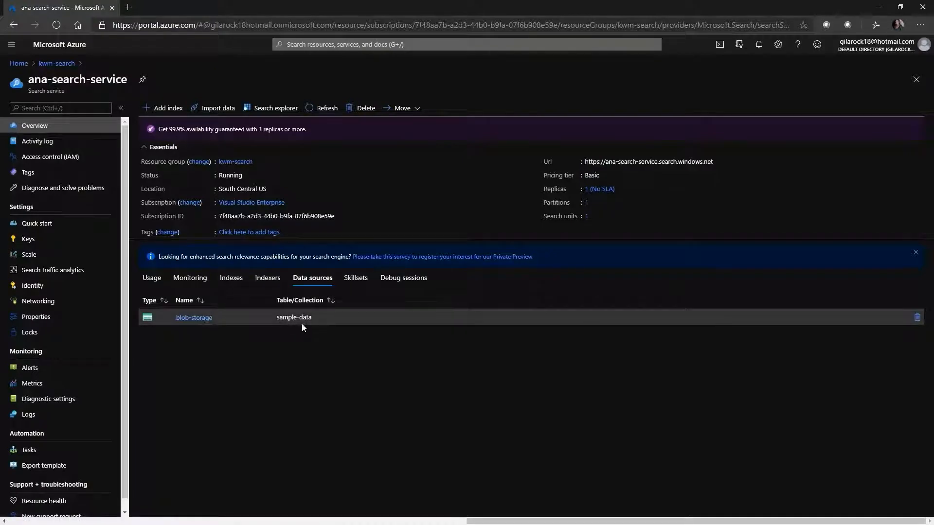
click(194, 318)
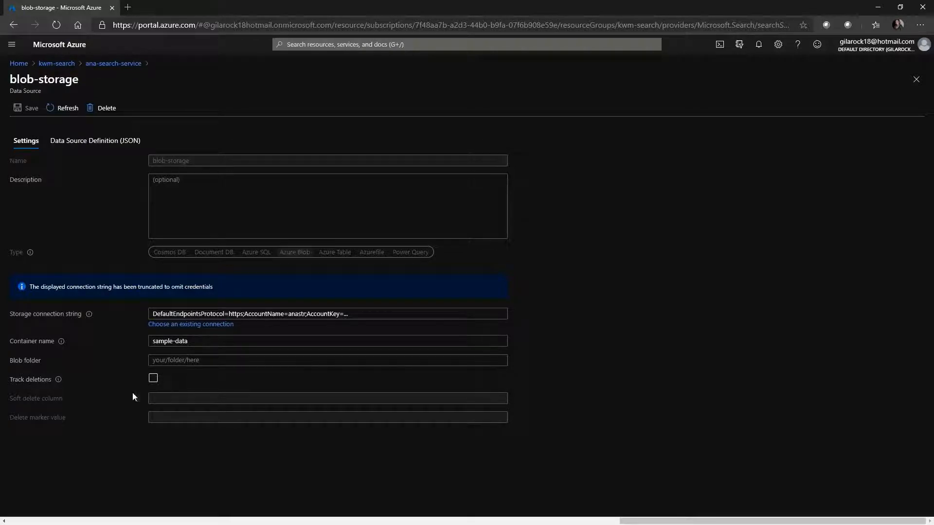
click(97, 142)
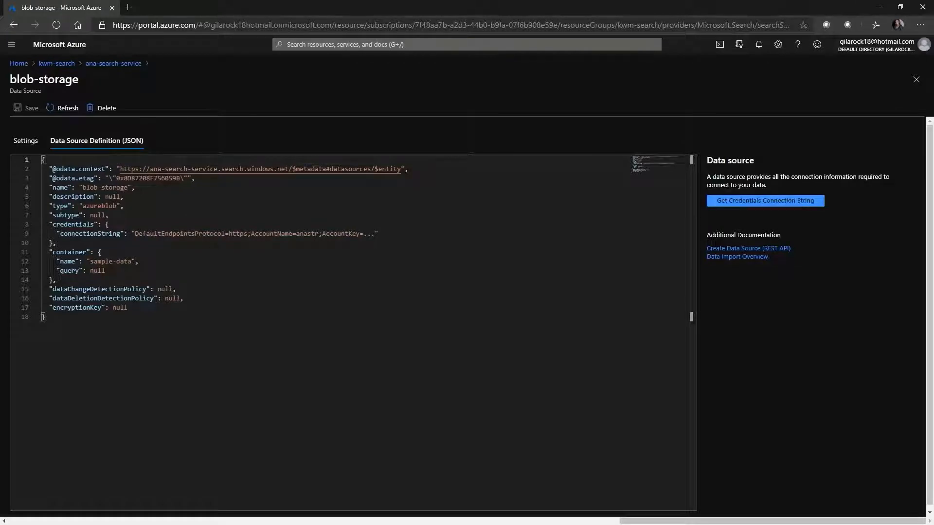
drag(147, 234, 375, 234)
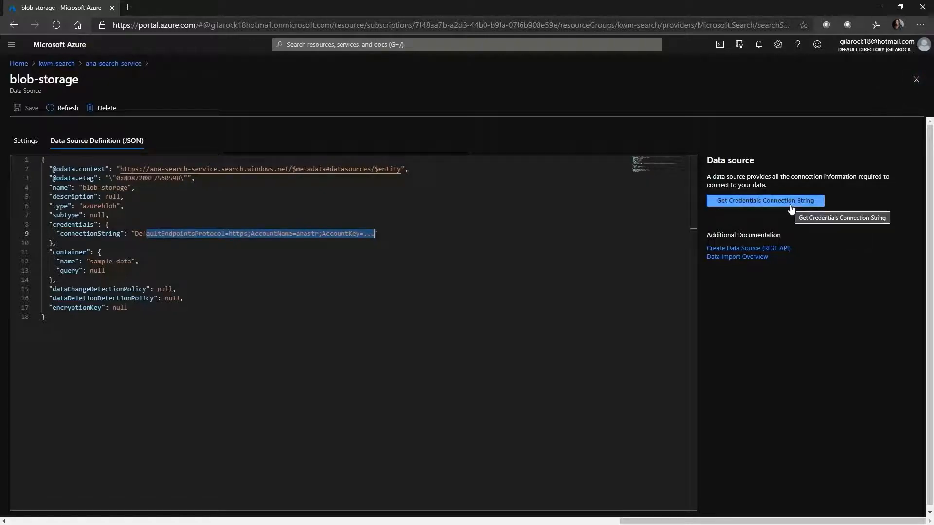
click(917, 80)
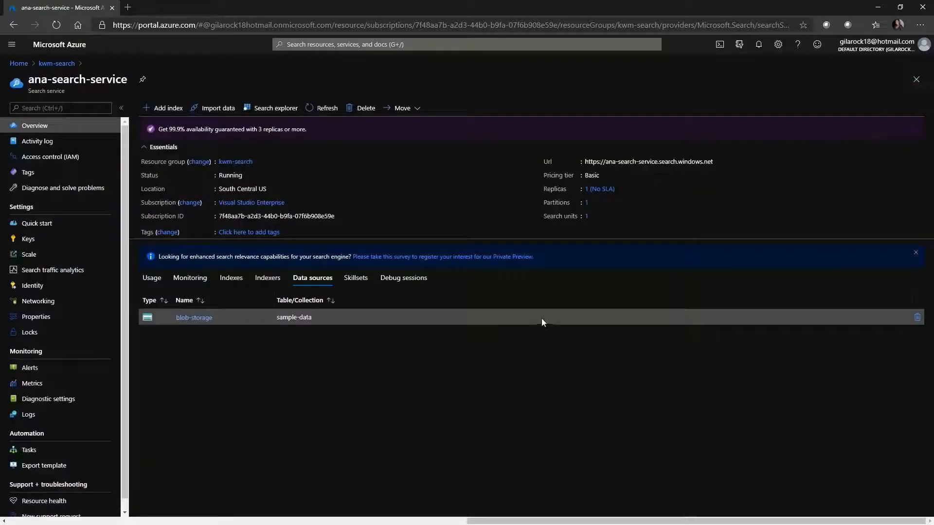
Step: Examine ana-skillset's attached Cognitive Services resource, knowledge store settings and JSON skill definition
click(355, 279)
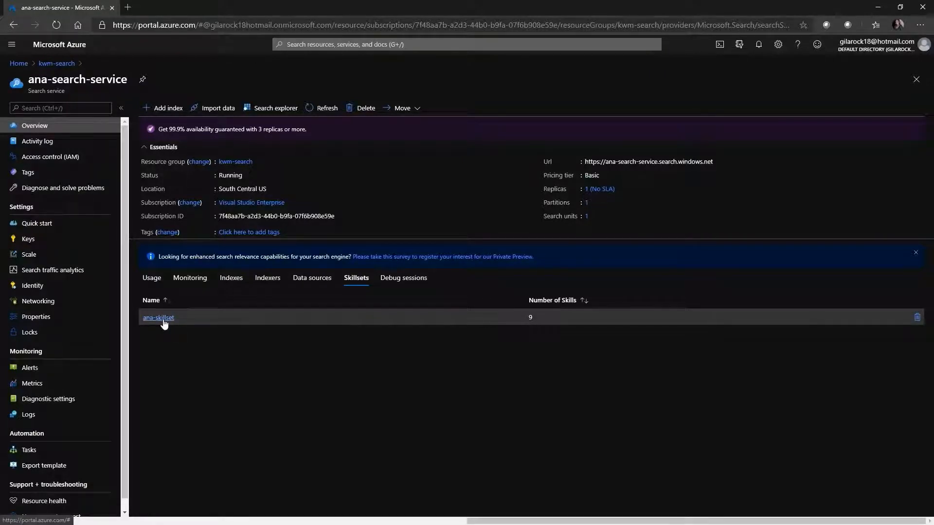
click(164, 323)
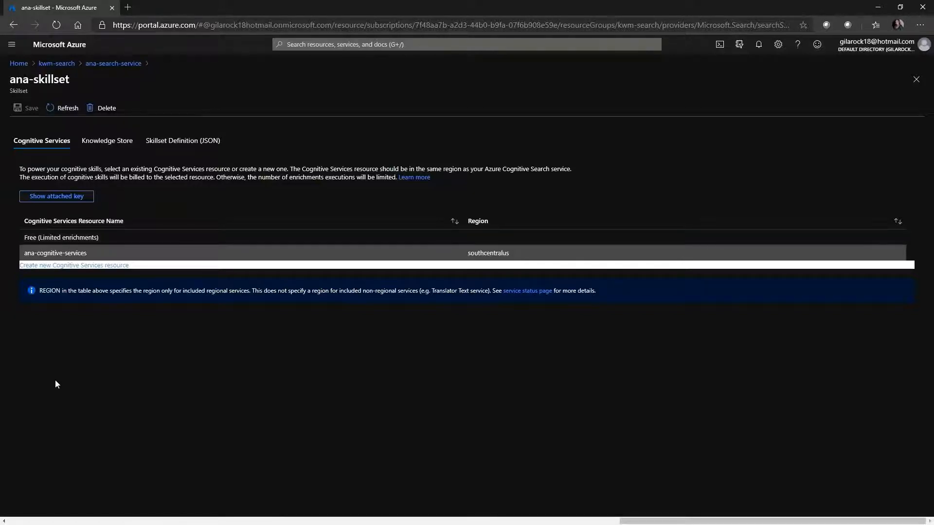
click(108, 144)
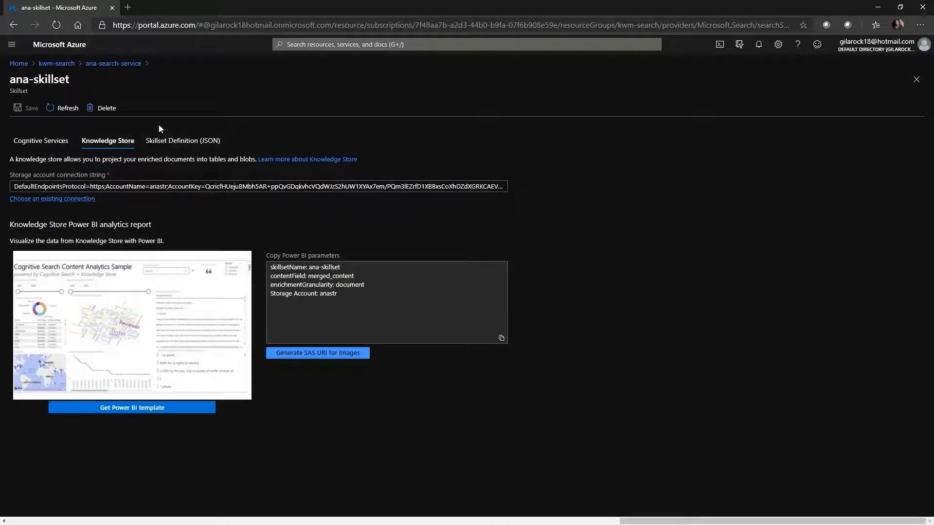
click(198, 146)
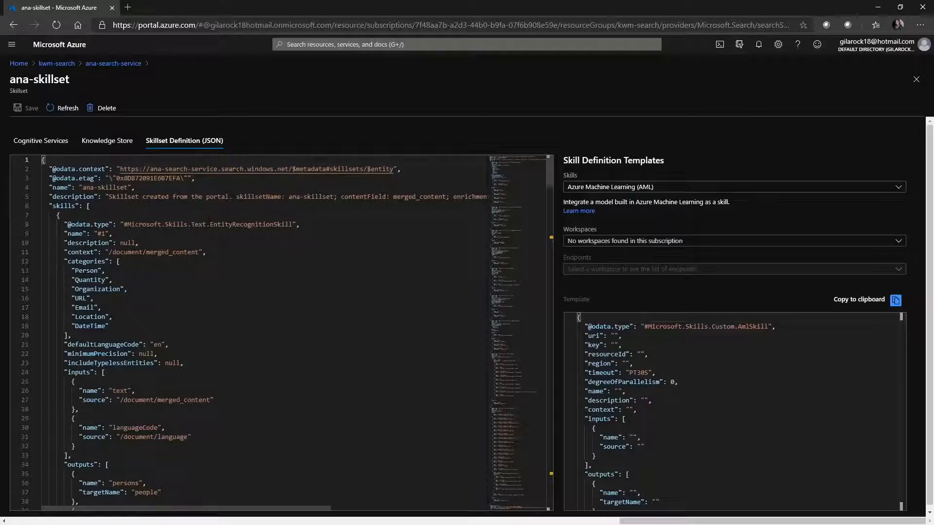
scroll(209, 220, down, 6)
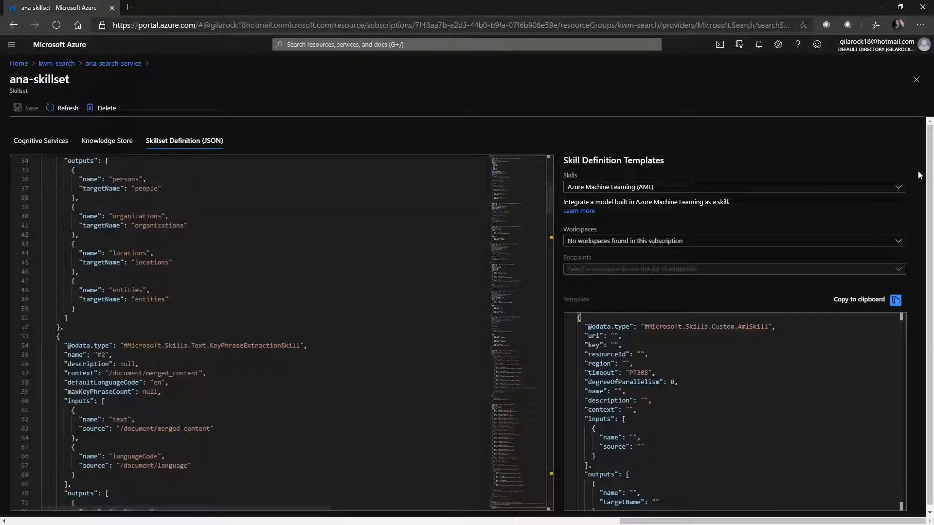
click(916, 81)
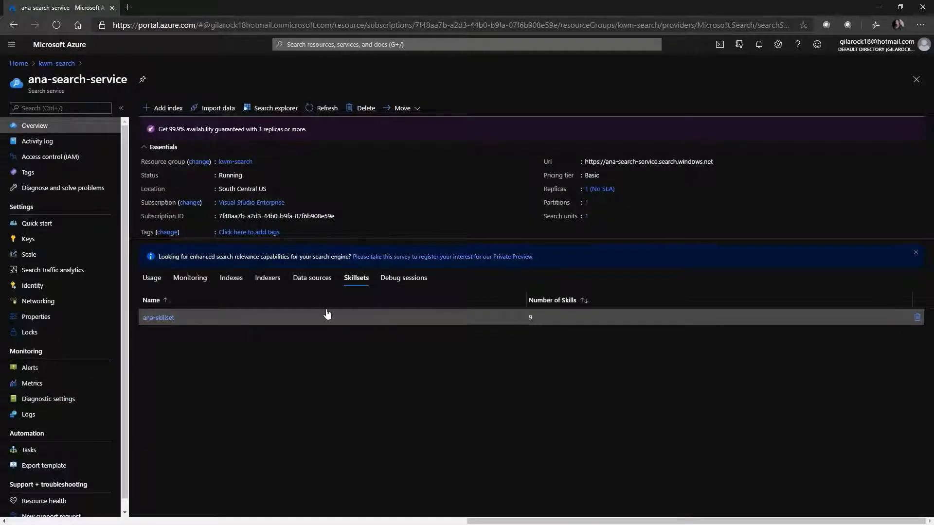
Step: Refresh the list of indexers and check ana-indexer's run status and execution history
click(269, 282)
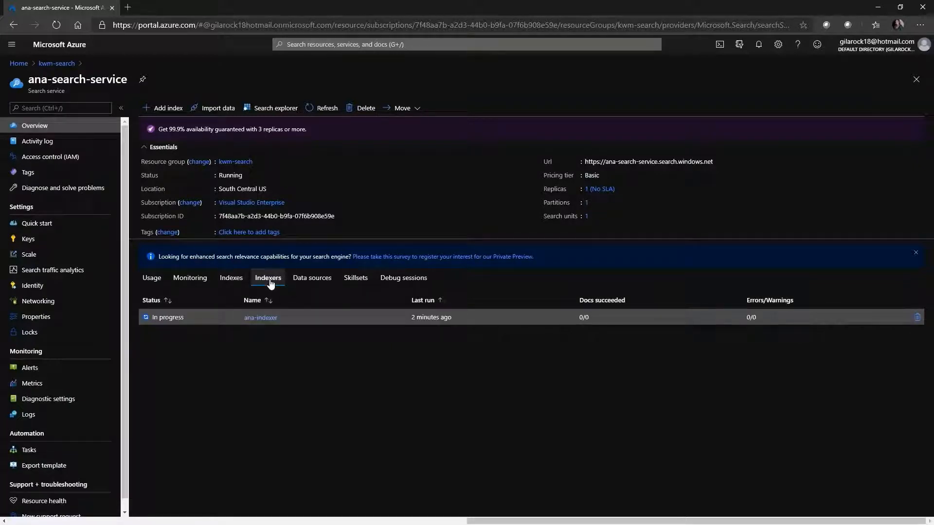
click(325, 110)
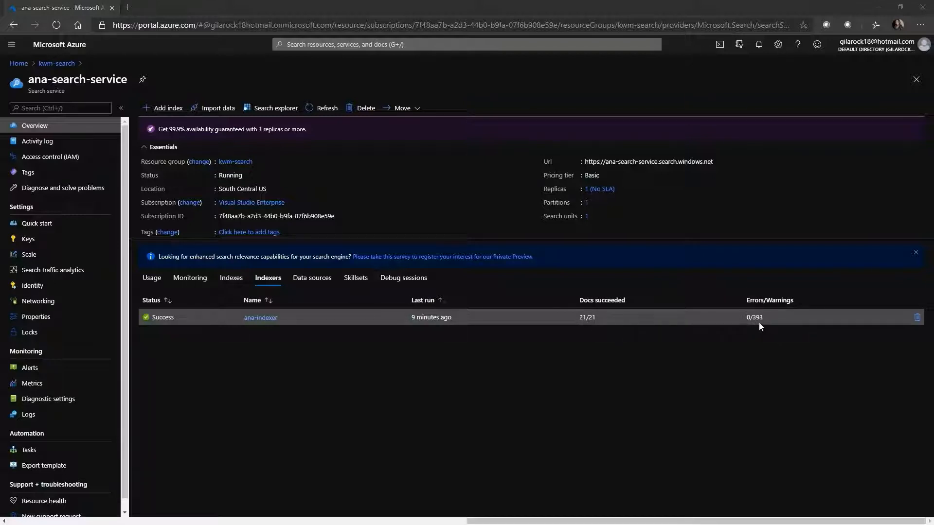
click(255, 319)
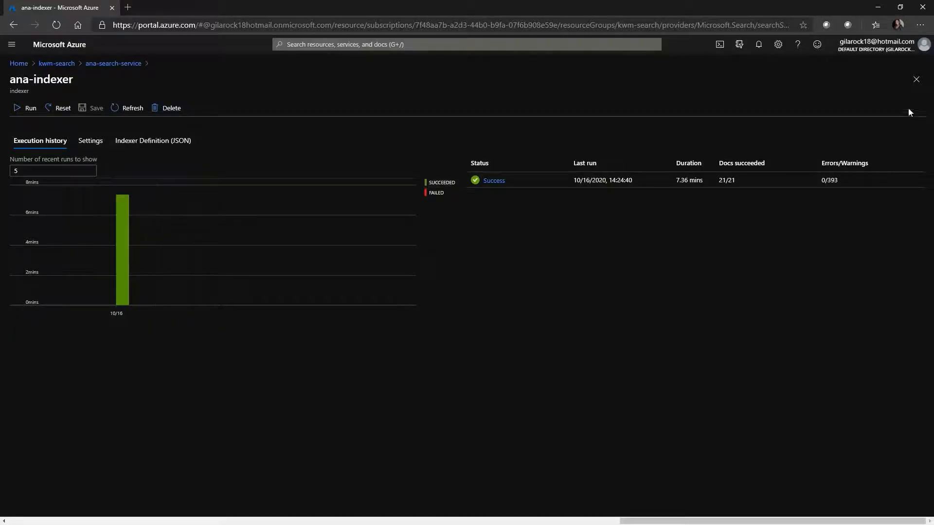
click(915, 83)
Step: Check ana-index's document count and storage size, and query the index for all documents with *
click(231, 277)
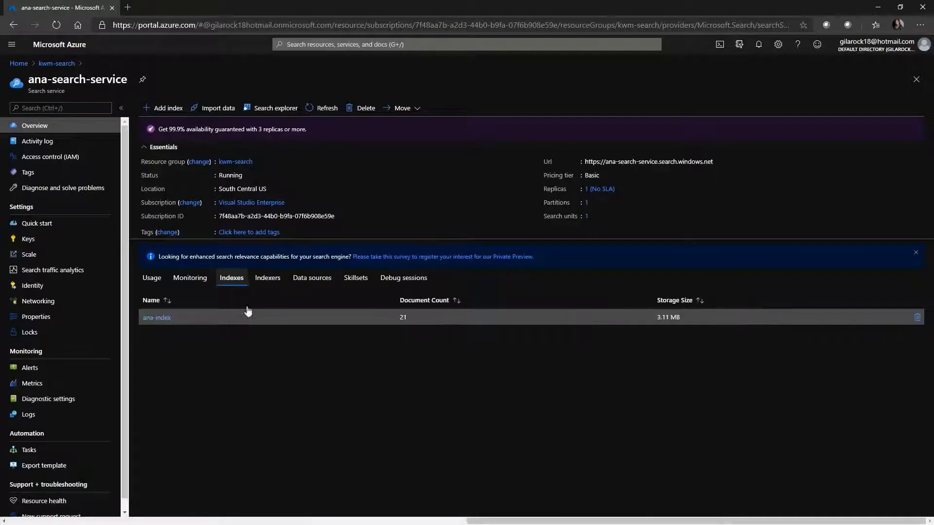
double_click(403, 317)
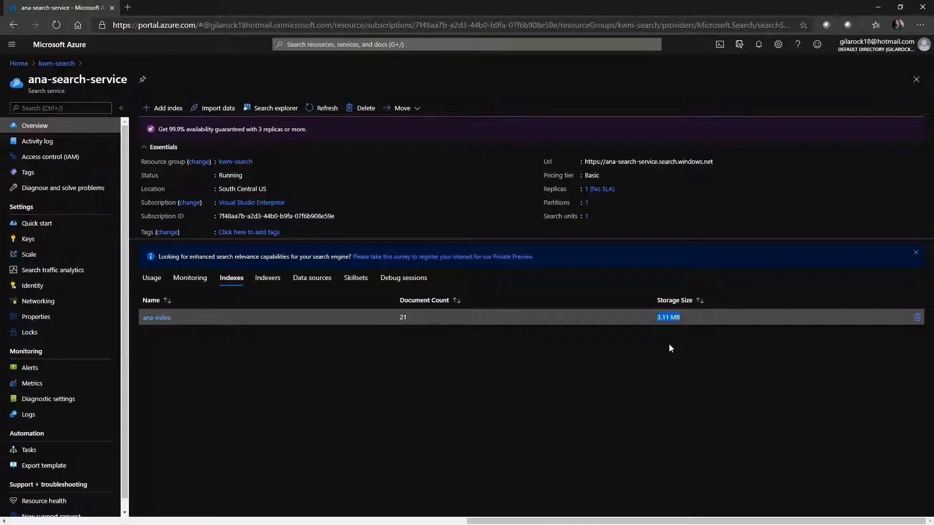
click(158, 318)
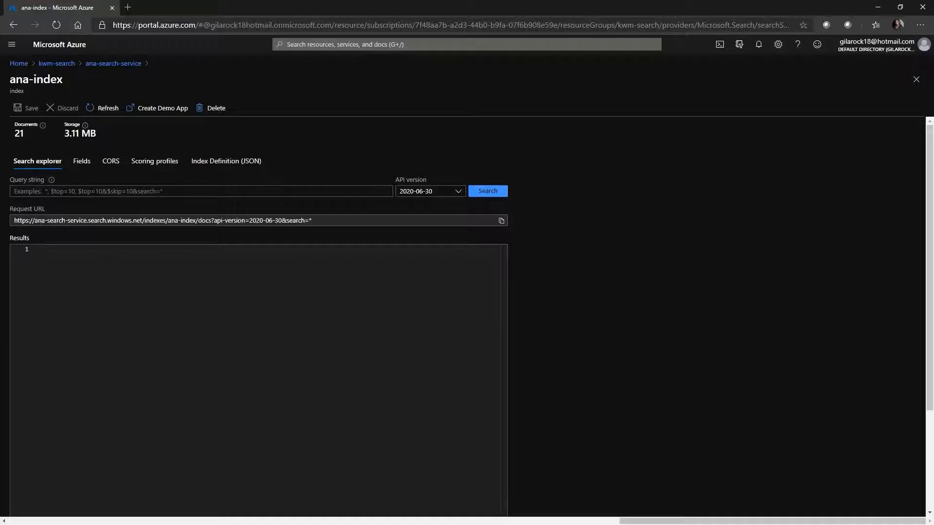
click(177, 193)
text(*)
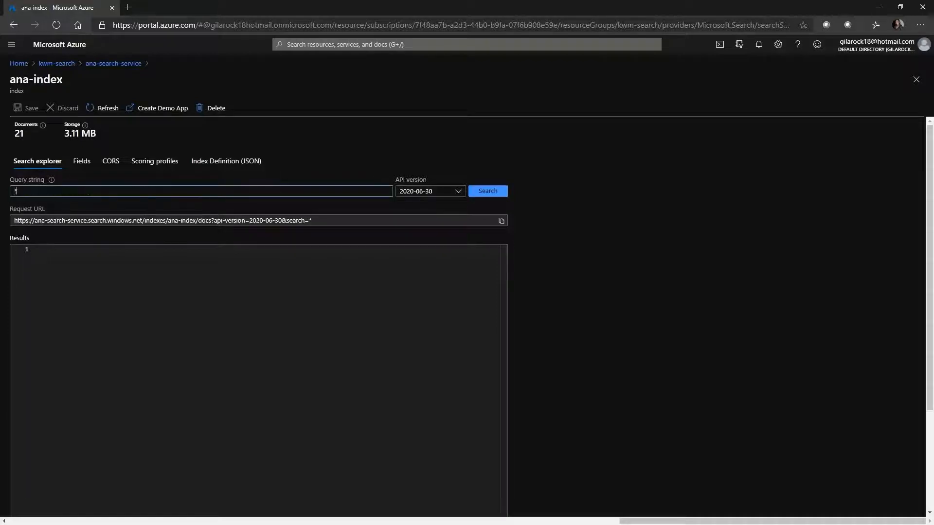
click(497, 194)
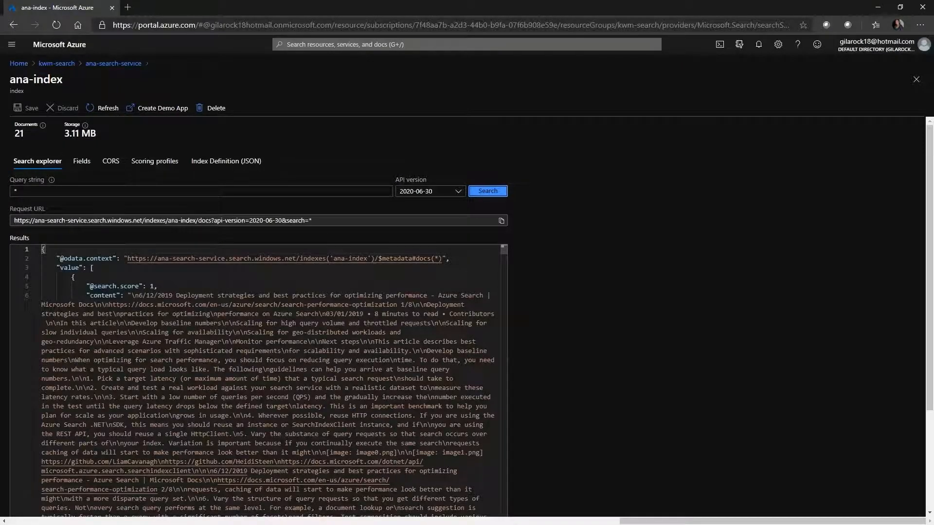
Step: Examine the first returned document's search score, content, storage metadata, people, organizations and key phrases
drag(94, 286, 157, 286)
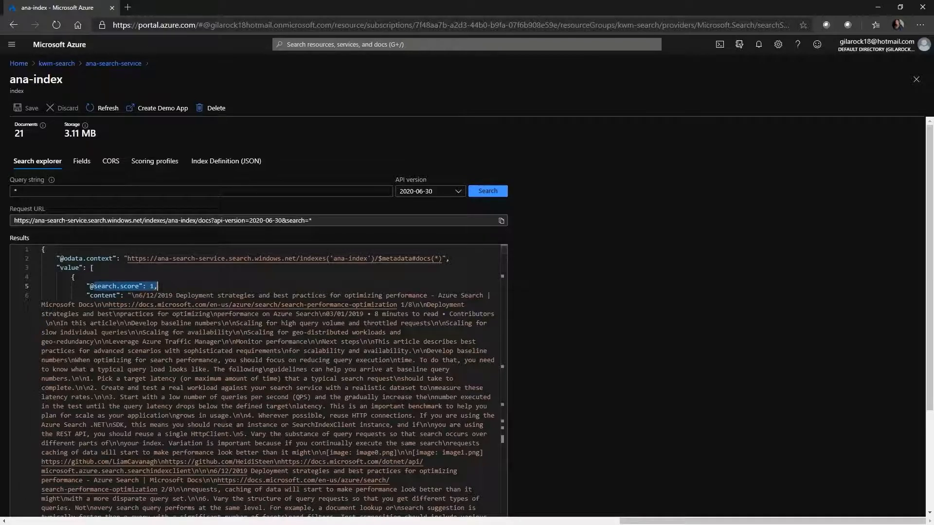
click(96, 295)
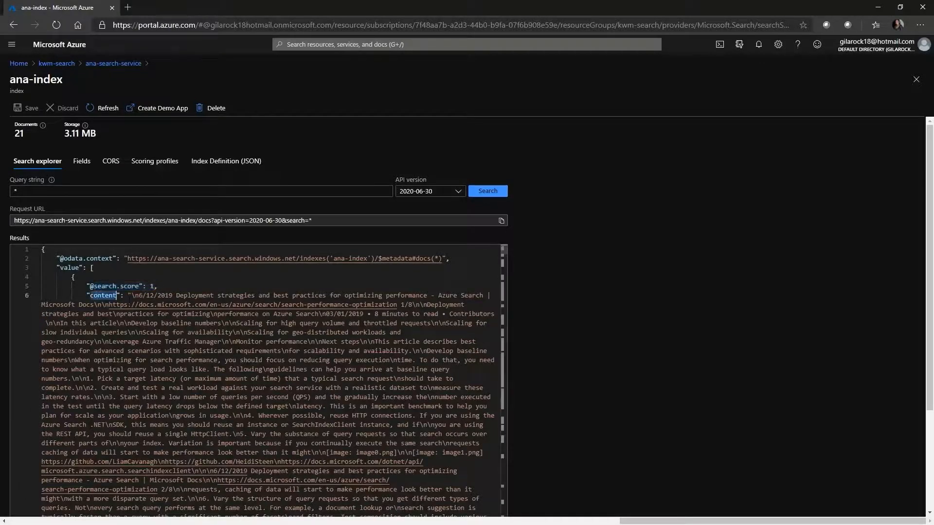
scroll(97, 295, down, 15)
scroll(269, 382, down, 10)
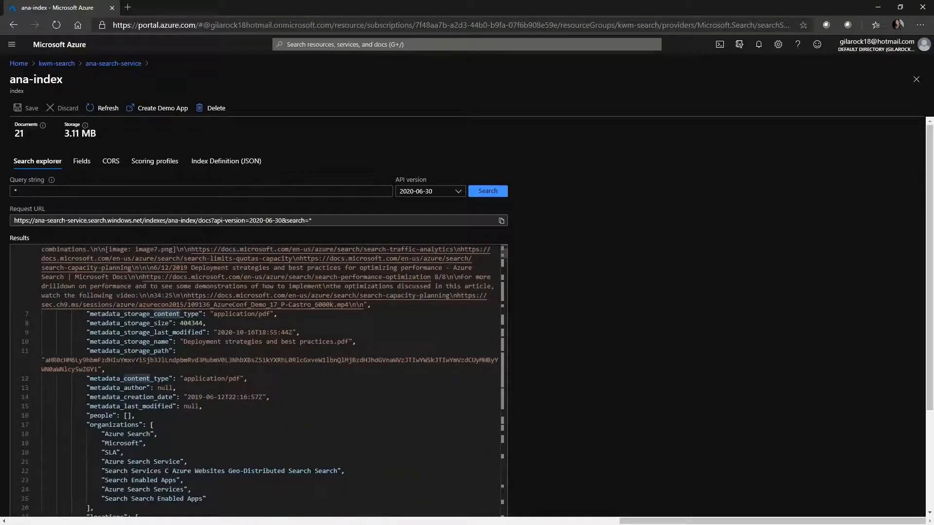
drag(90, 314, 180, 314)
drag(101, 323, 150, 332)
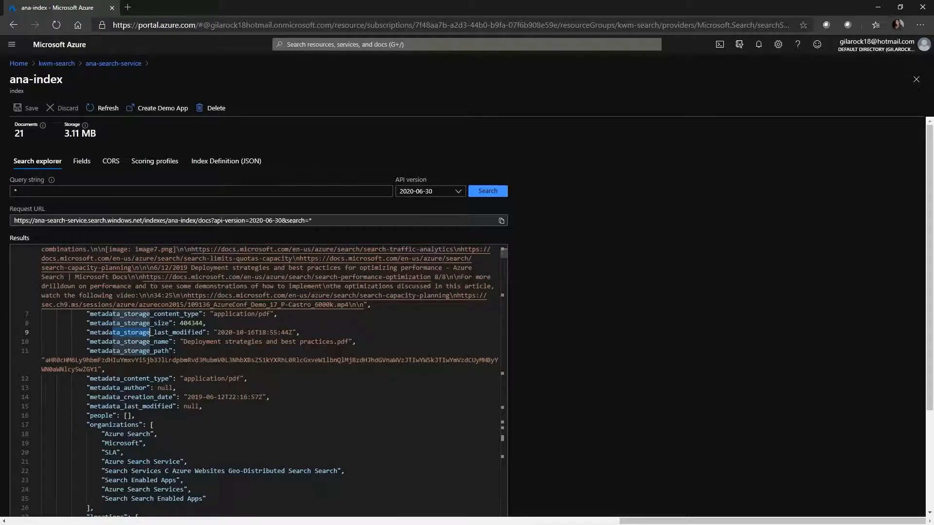
scroll(151, 332, down, 3)
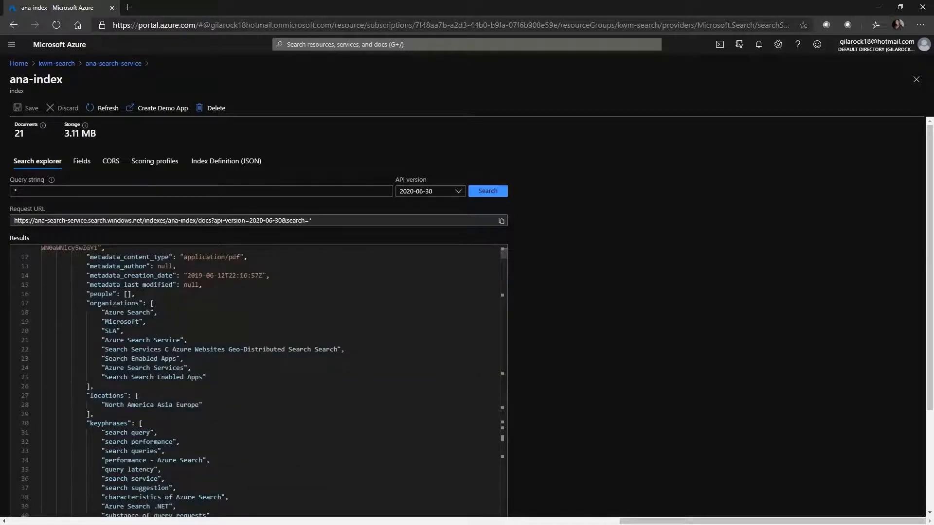
drag(86, 293, 136, 294)
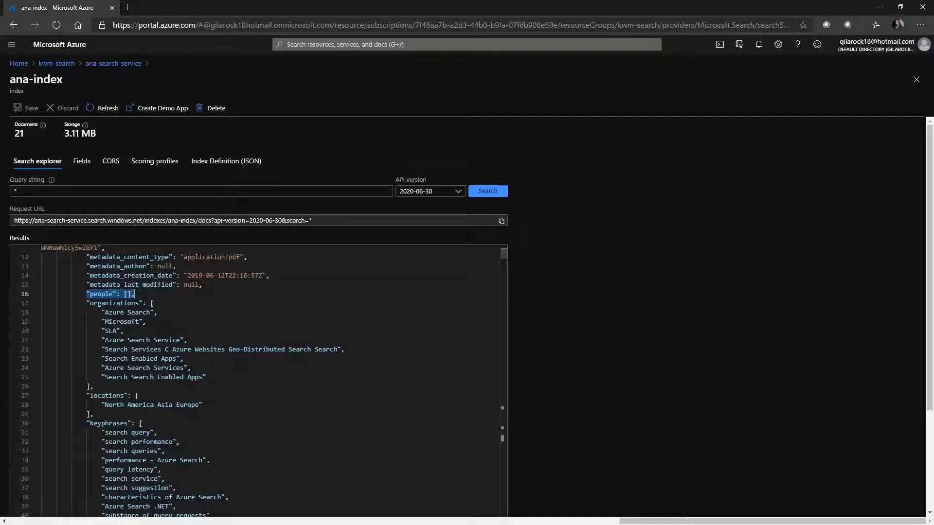
double_click(138, 303)
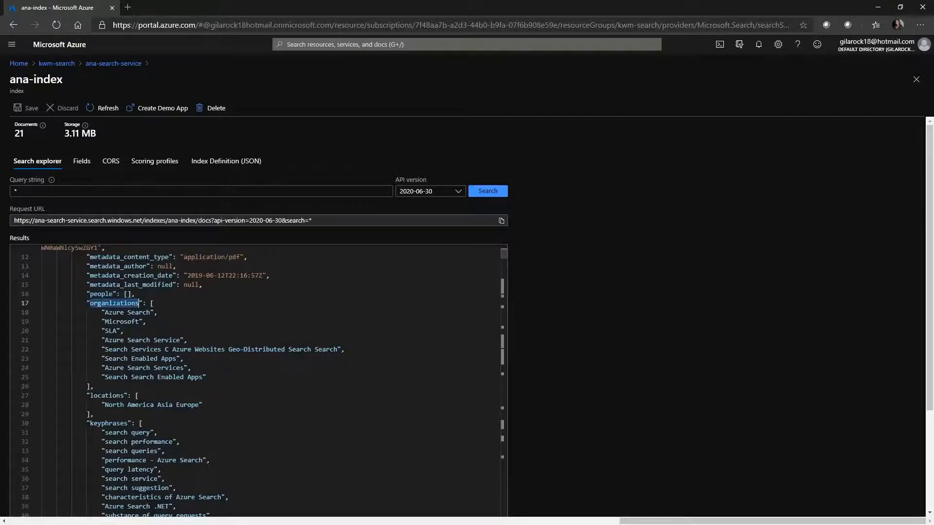
scroll(258, 381, down, 5)
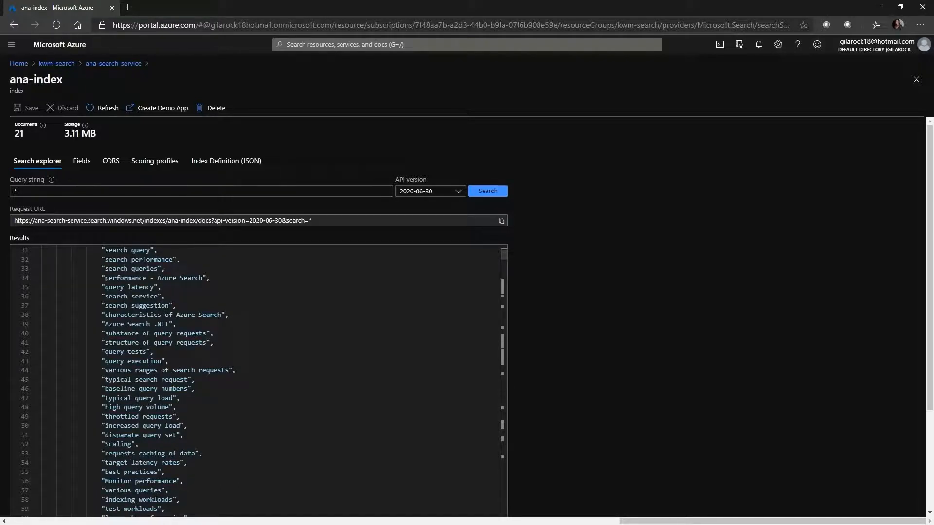
Step: Query ana-index for "Microsoft" and examine the top result's content type, storage name and organizations
click(48, 191)
key(BackSpace)
text(Micro)
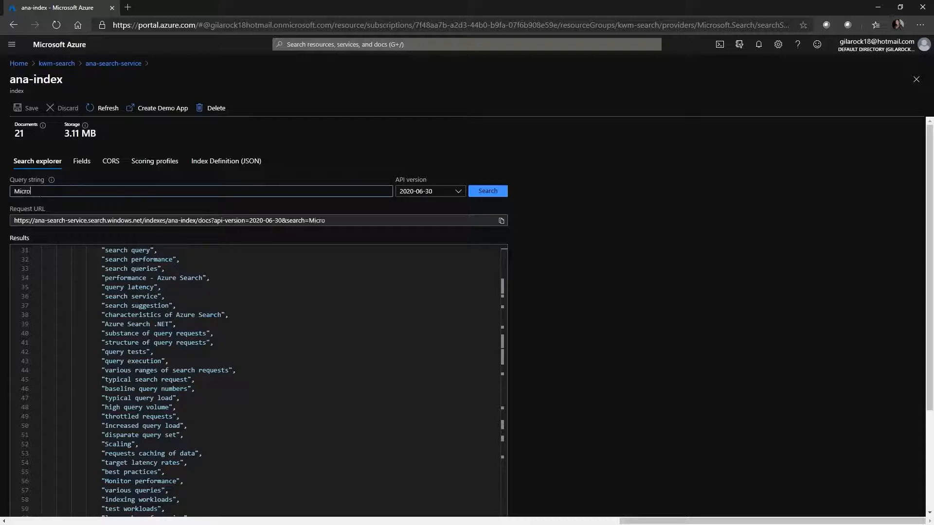
text(soft)
click(488, 191)
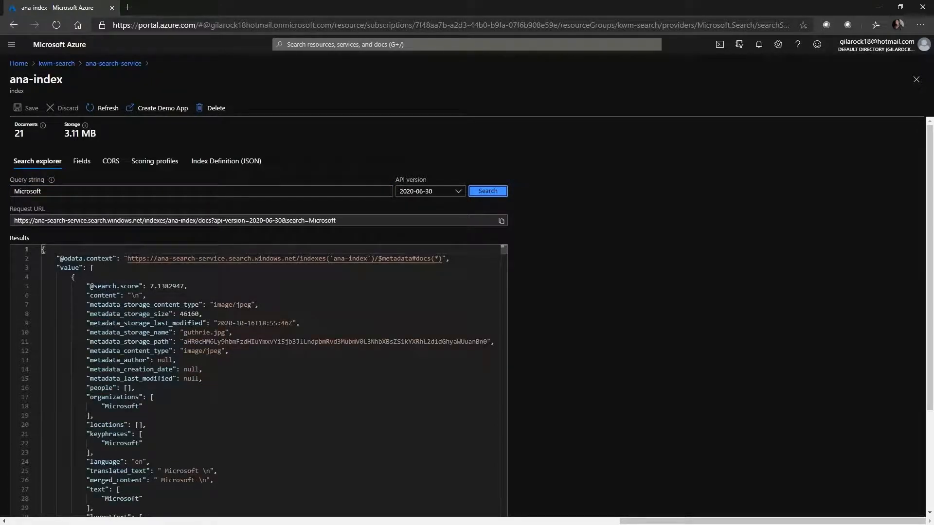
drag(213, 305, 254, 305)
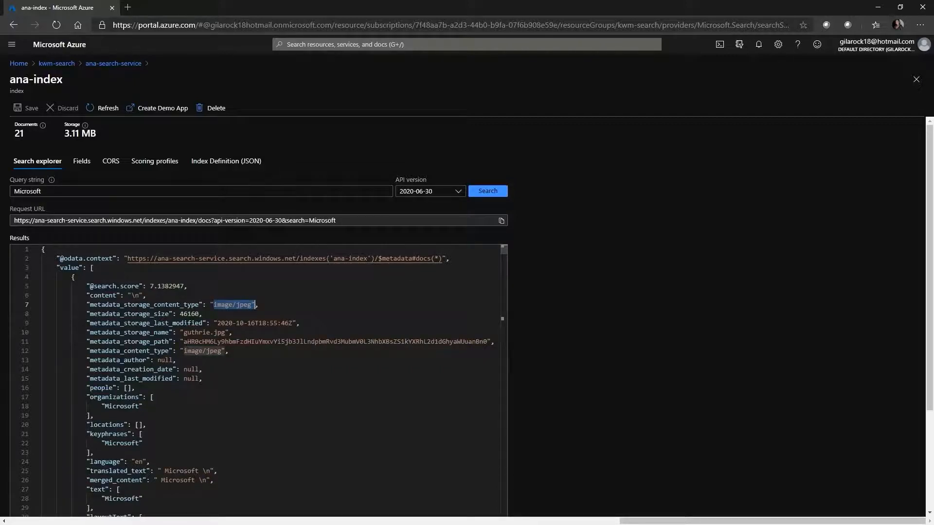
drag(184, 332, 229, 332)
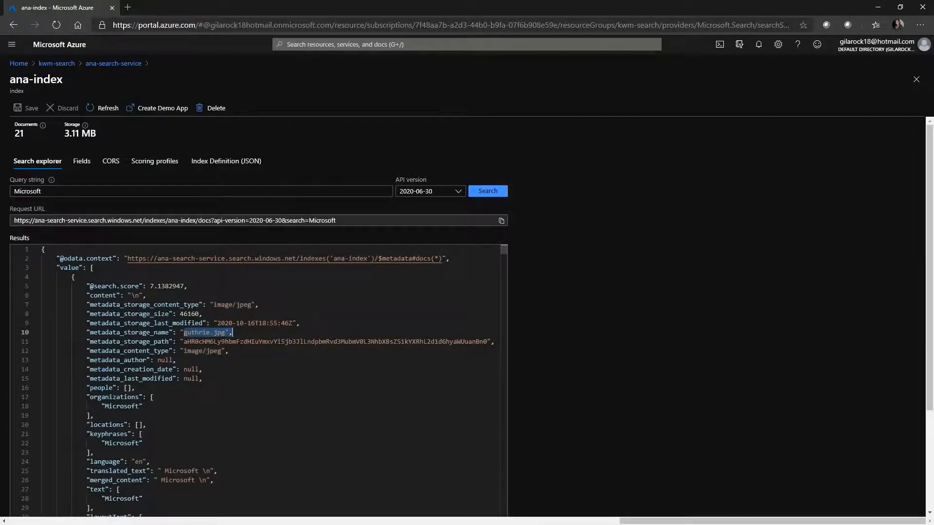
drag(107, 406, 135, 406)
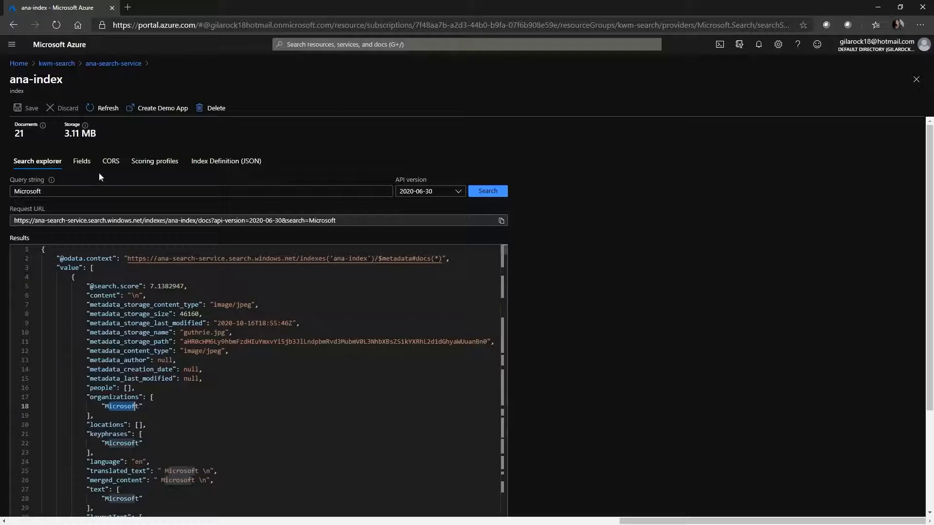
Step: Review the fields of ana-index with their types and retrievable, filterable, sortable, facetable and searchable attributes
click(82, 161)
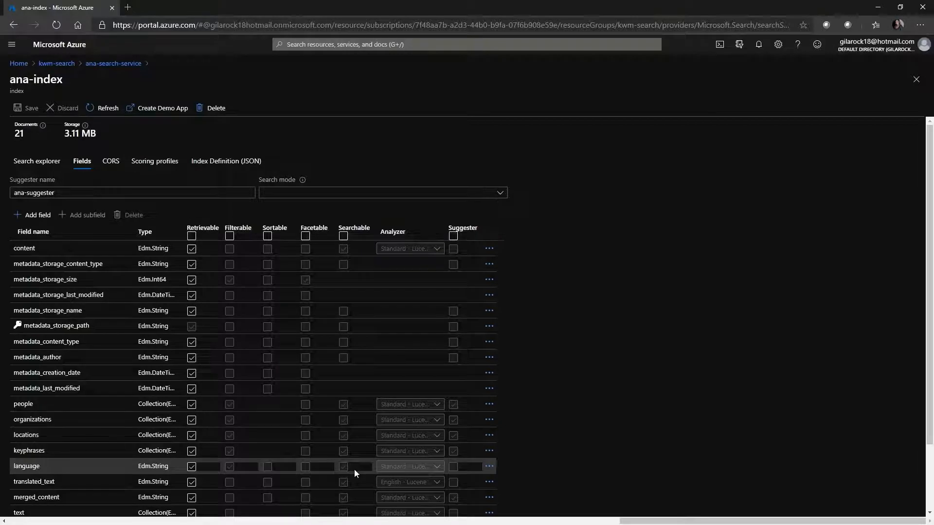
scroll(57, 486, down, 2)
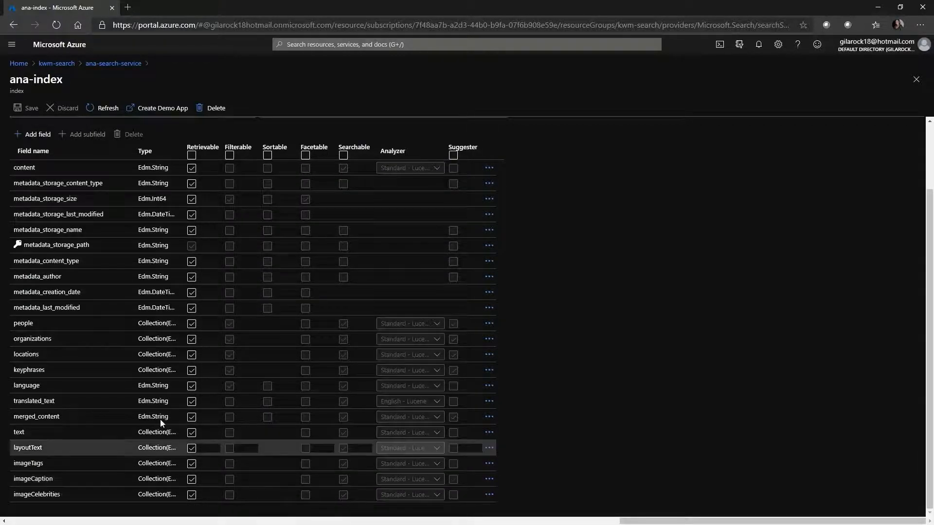
scroll(158, 359, up, 2)
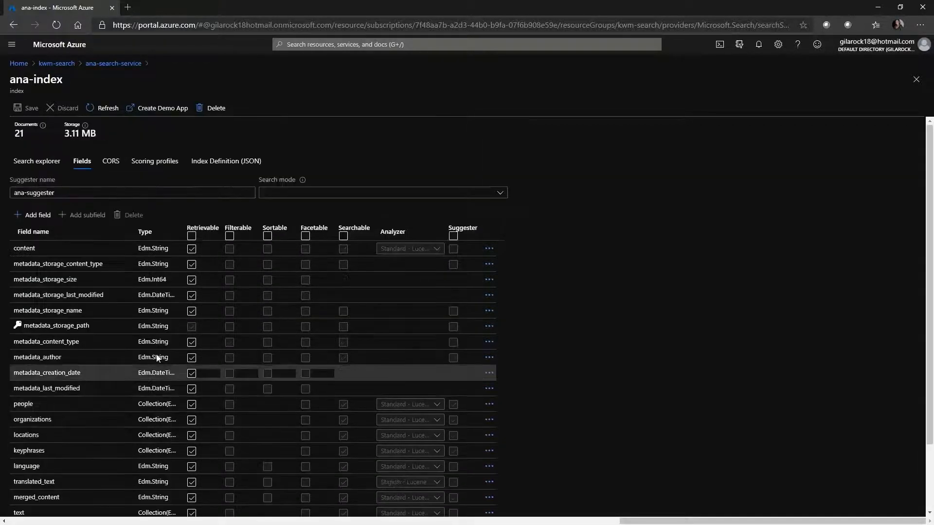
Step: Return to the "Microsoft" query results and examine the image tags, captions and celebrities, plus the next document's metadata and organizations
click(29, 167)
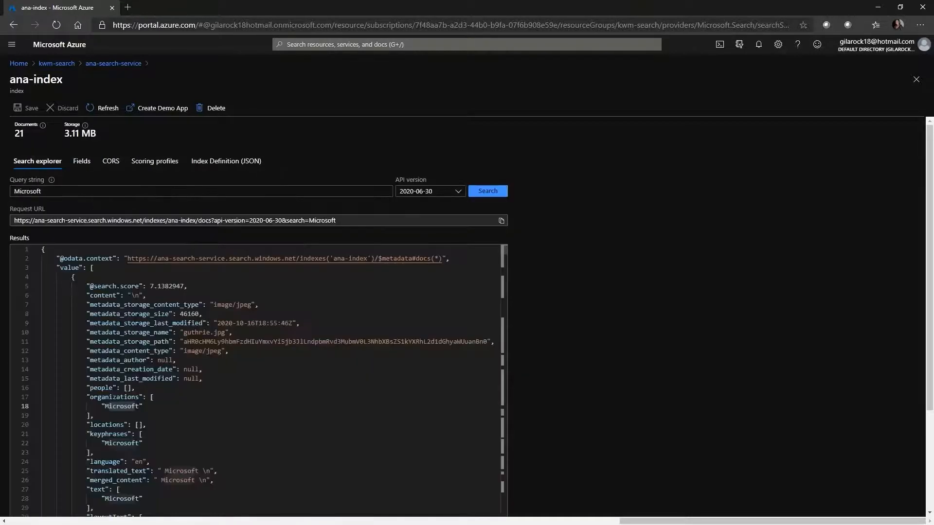
click(117, 406)
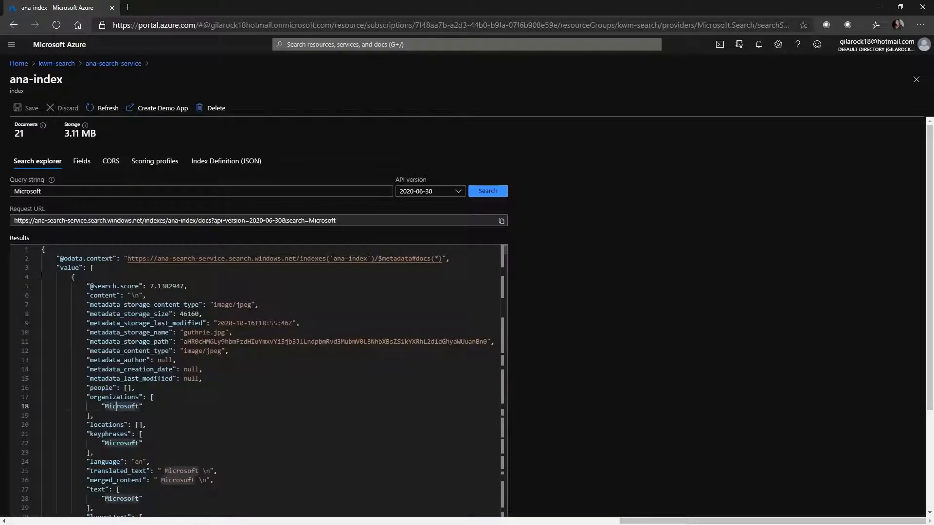
scroll(116, 406, down, 5)
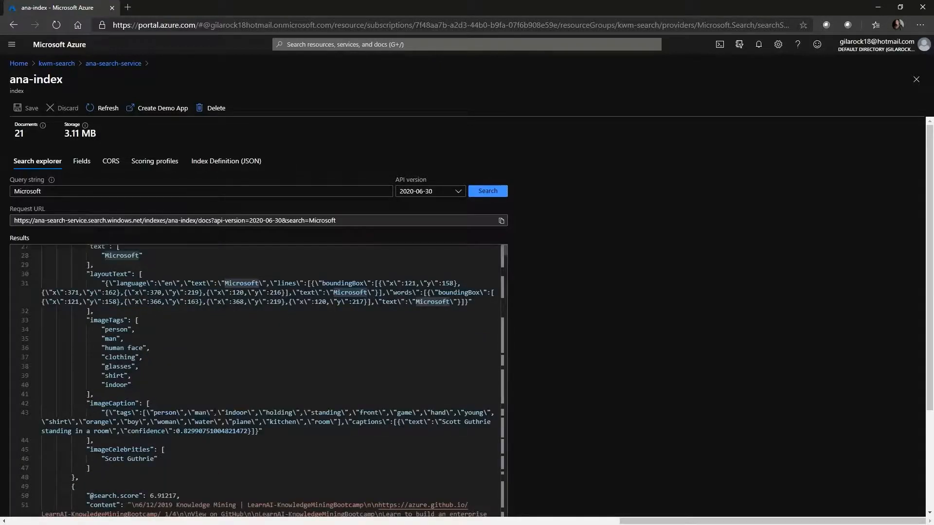
scroll(116, 406, down, 6)
scroll(214, 407, down, 4)
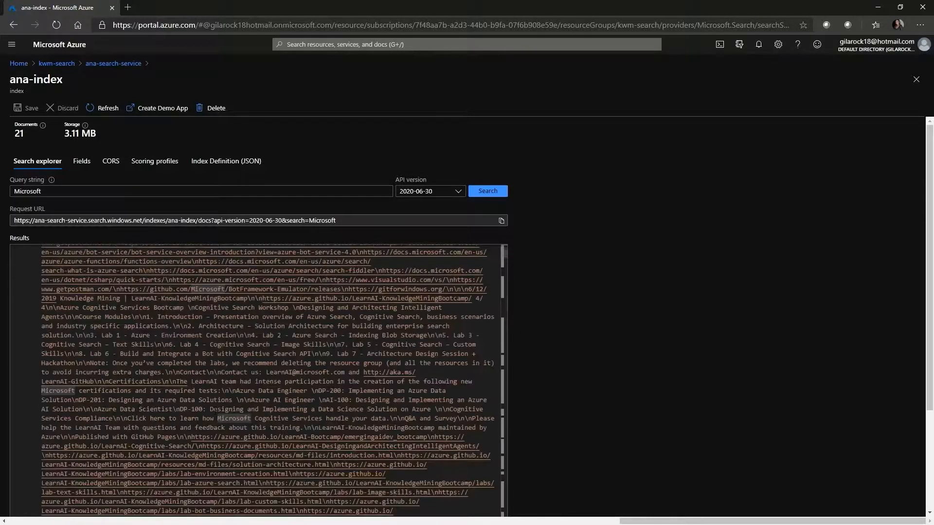
scroll(214, 440, down, 5)
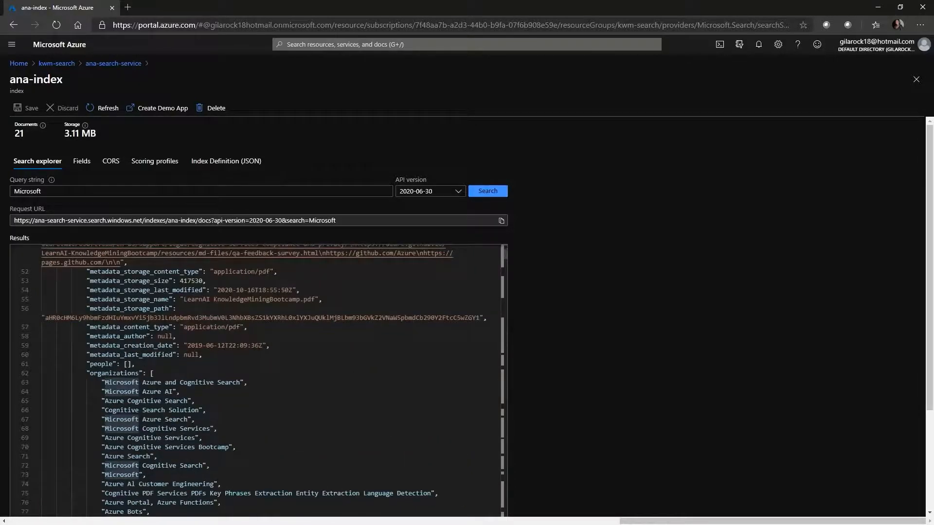
Step: Finish scanning the "Microsoft" result's organizations and key phrases, and query ana-index for "CEO"
scroll(255, 379, down, 6)
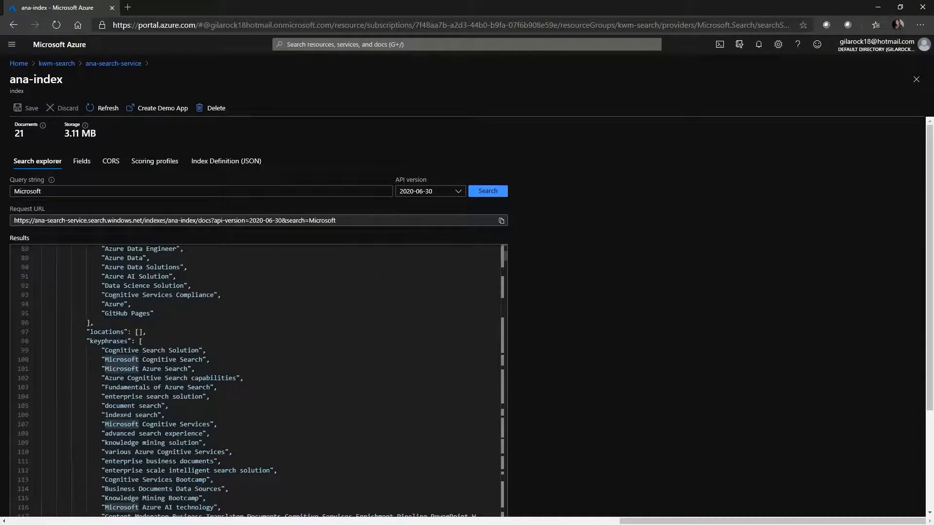
drag(60, 193, 6, 192)
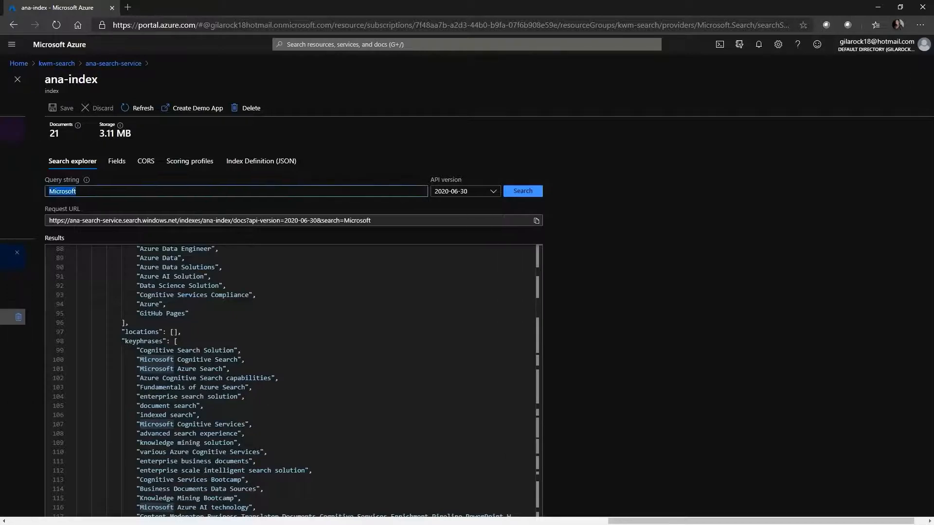
text(CEo)
text(O)
click(525, 193)
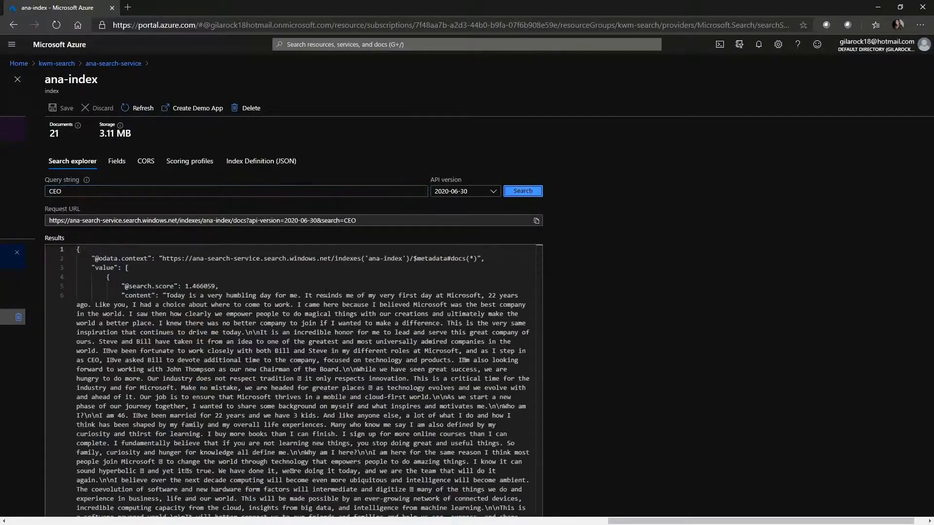
Step: Examine the content, storage metadata, people and key phrases of the document returned for "CEO"
scroll(293, 381, down, 6)
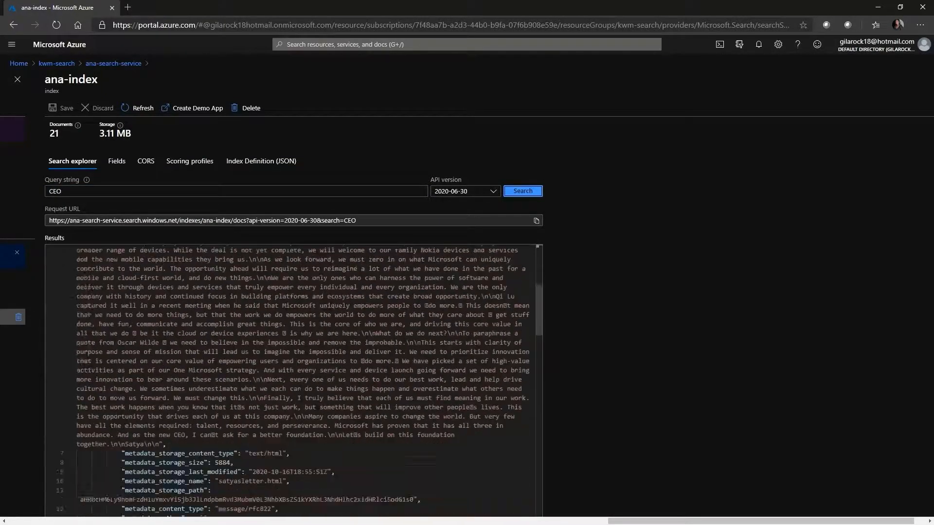
scroll(294, 382, up, 6)
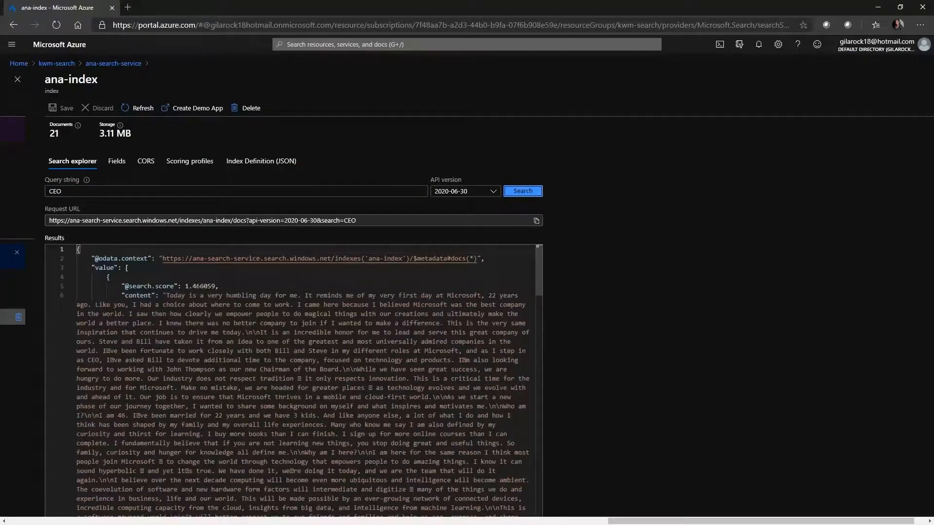
scroll(294, 382, down, 5)
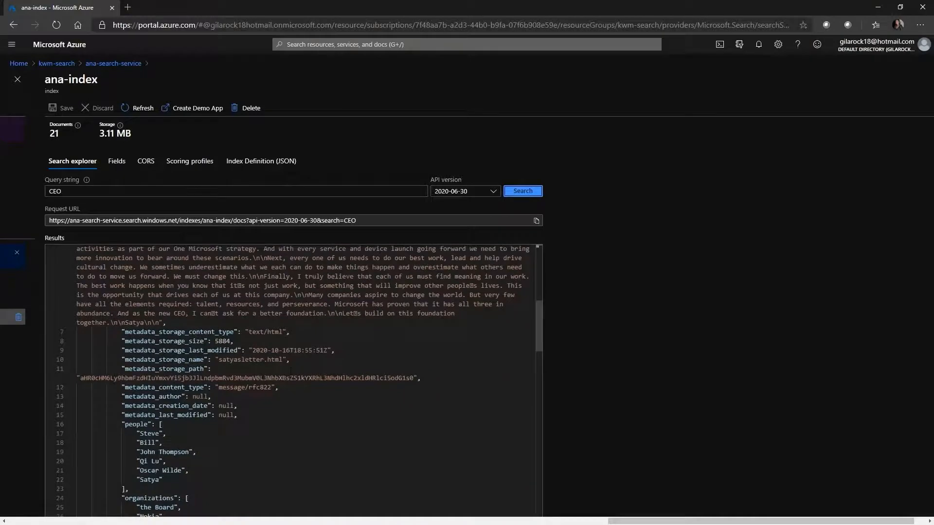
scroll(291, 372, down, 5)
scroll(290, 371, down, 20)
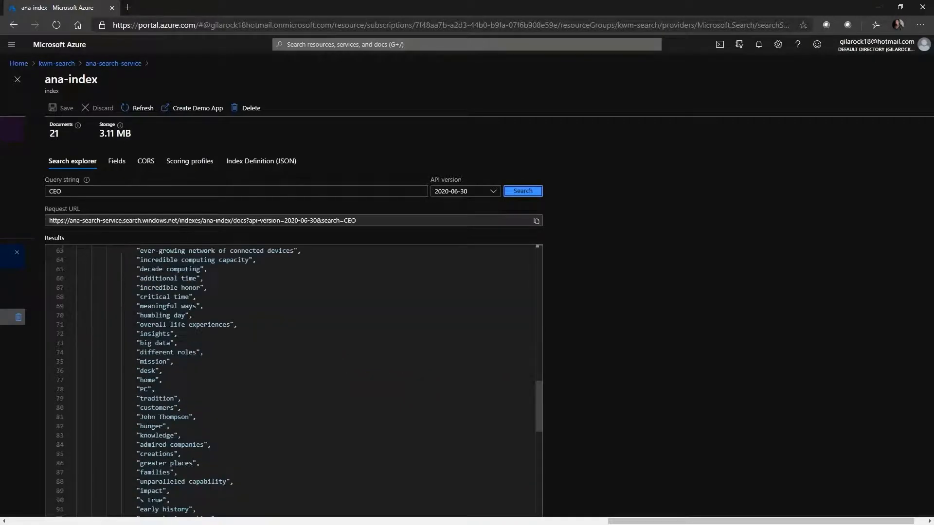
scroll(290, 371, down, 4)
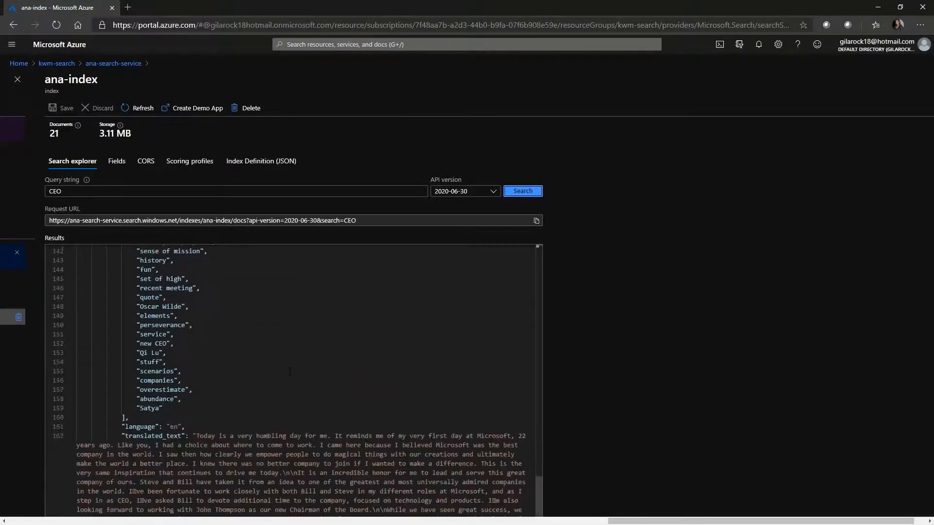
Step: Examine the document's translated text, merged content and image fields, highlighting where "CEO" occurs in the text
scroll(290, 372, down, 3)
scroll(290, 371, down, 15)
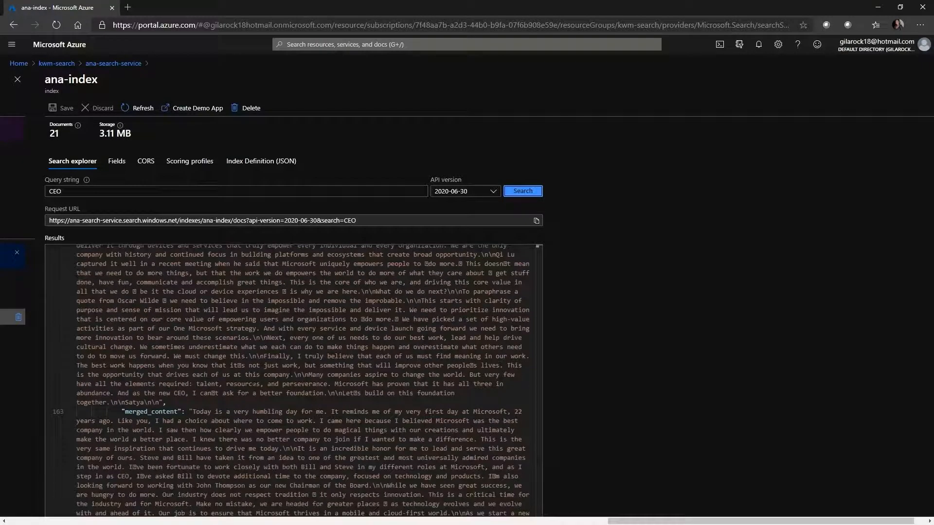
click(180, 393)
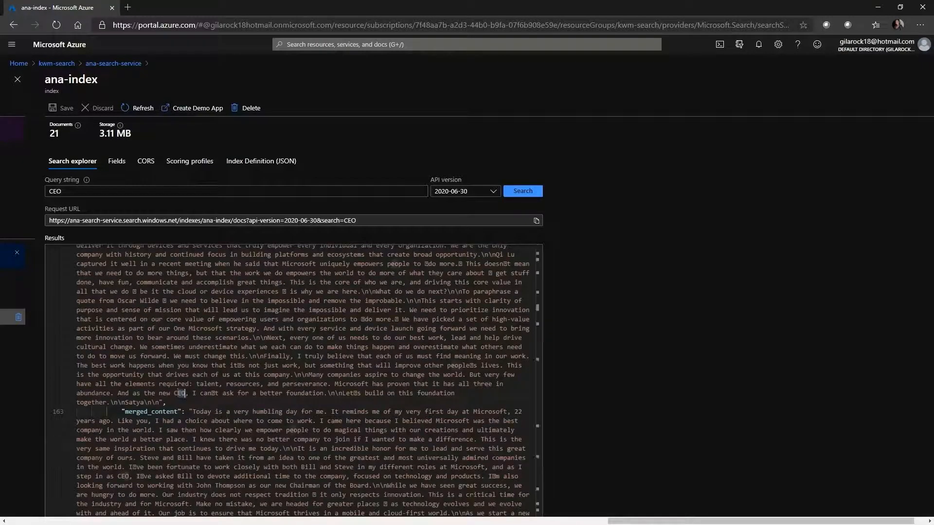
scroll(293, 381, down, 5)
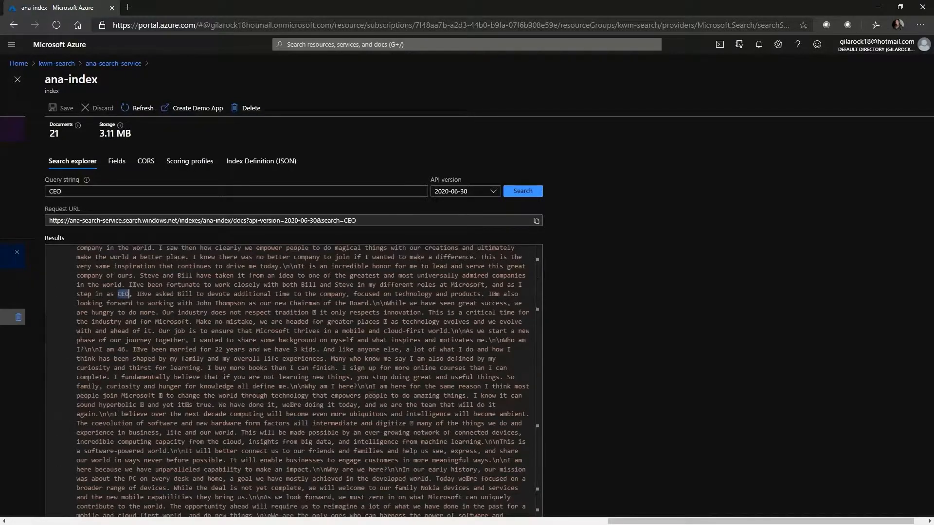
scroll(293, 381, down, 10)
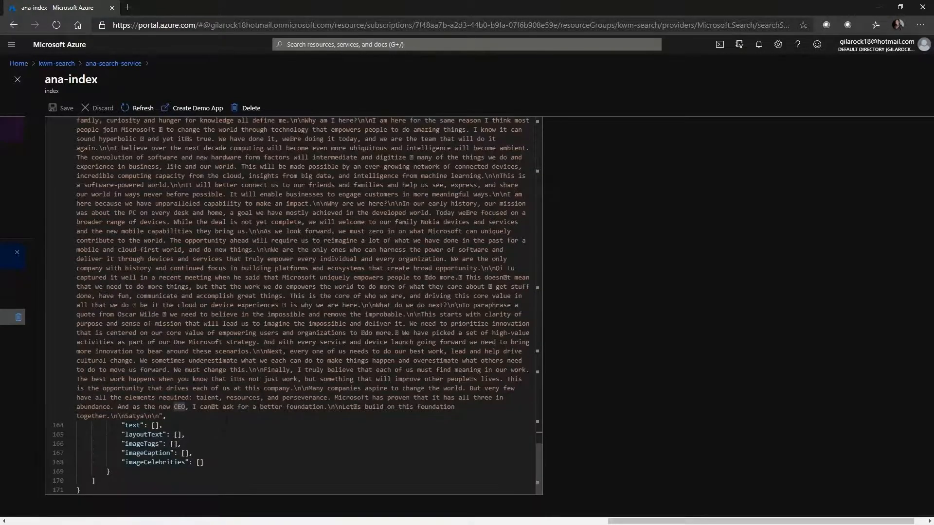
scroll(246, 445, up, 15)
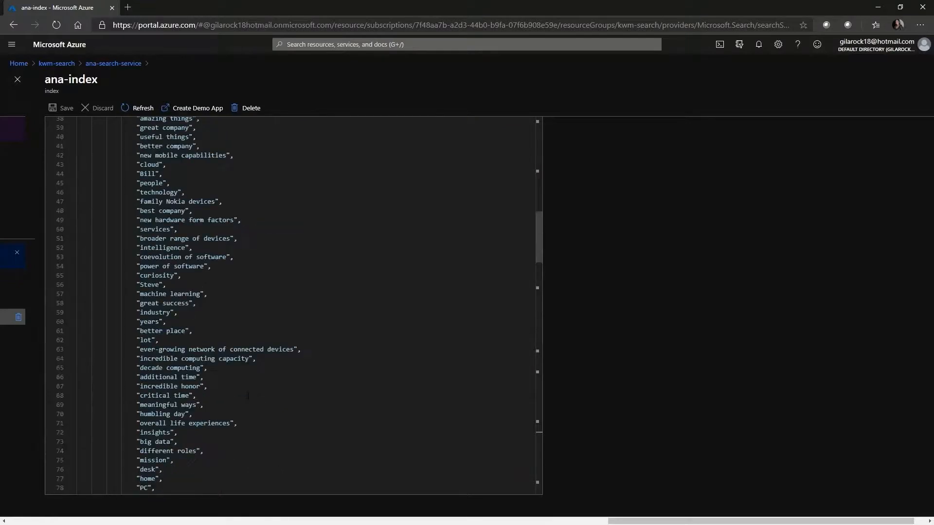
scroll(248, 395, up, 10)
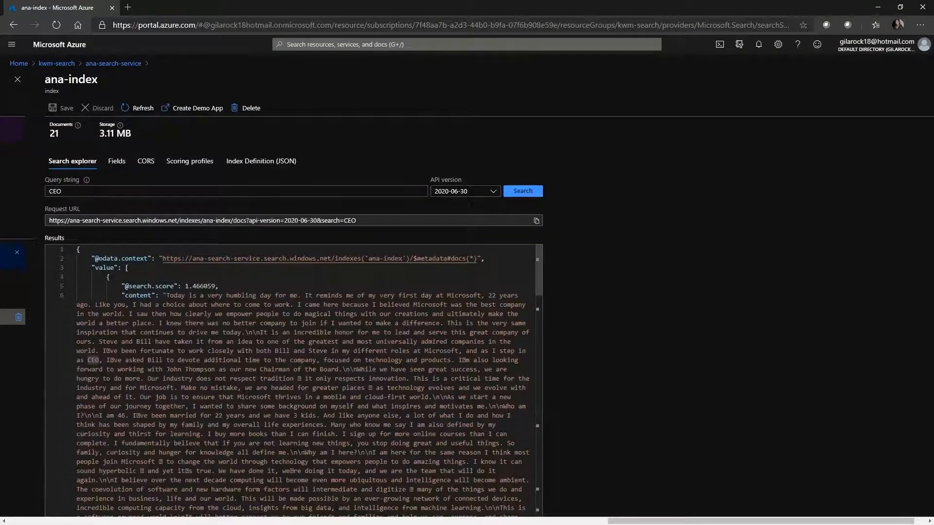
Step: Review the JSON definition of ana-index, examining the content field's name and its retrievable and searchable attributes
click(276, 164)
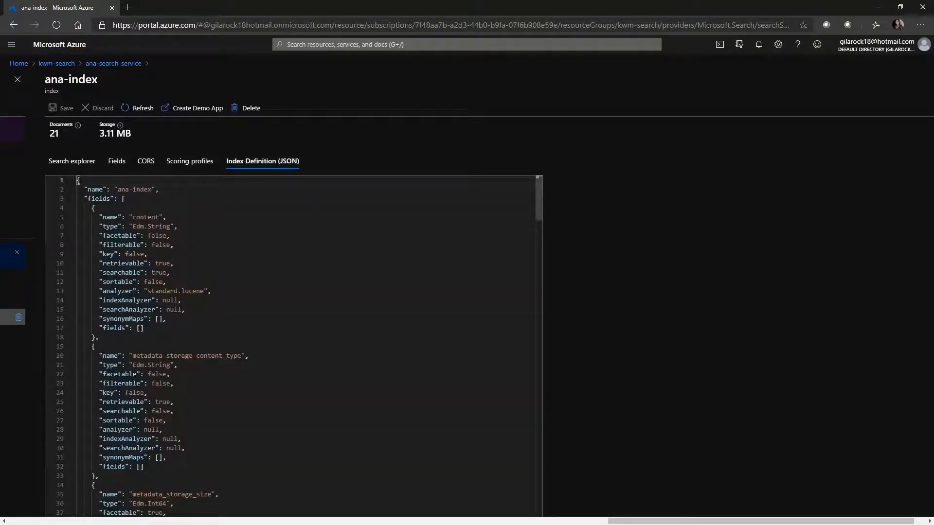
drag(99, 217, 166, 217)
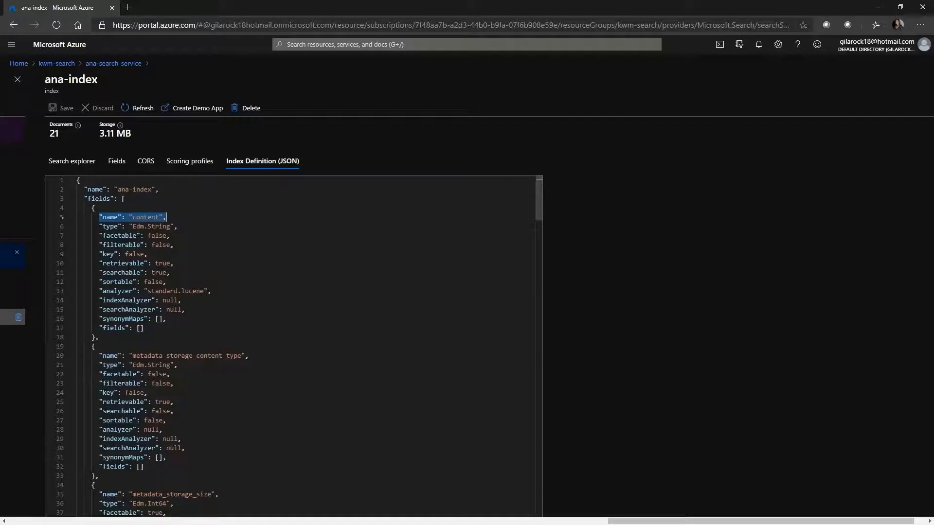
drag(129, 263, 166, 263)
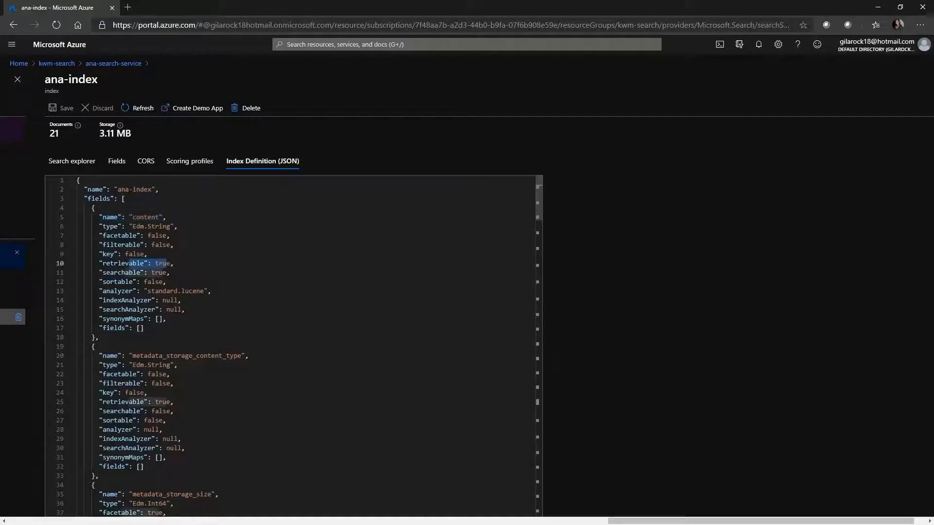
click(163, 273)
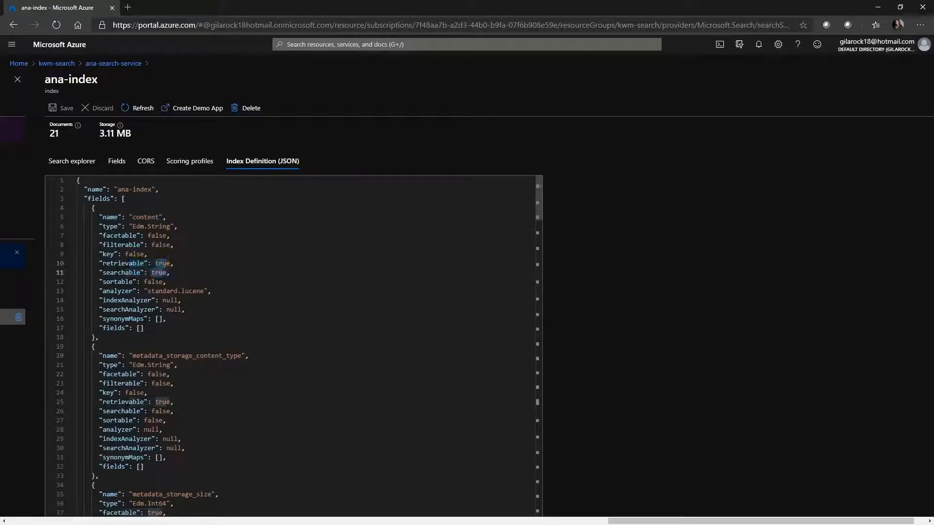
double_click(161, 273)
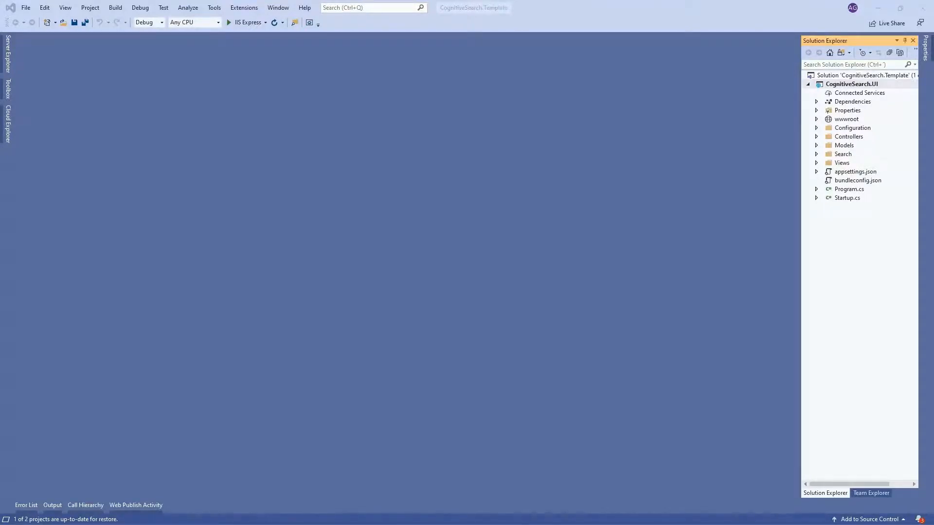
Step: View the Azure-Samples/azure-search-knowledge-mining repository on GitHub and return to the CognitiveSearch.Template solution in Visual Studio
drag(0, 141, 491, 20)
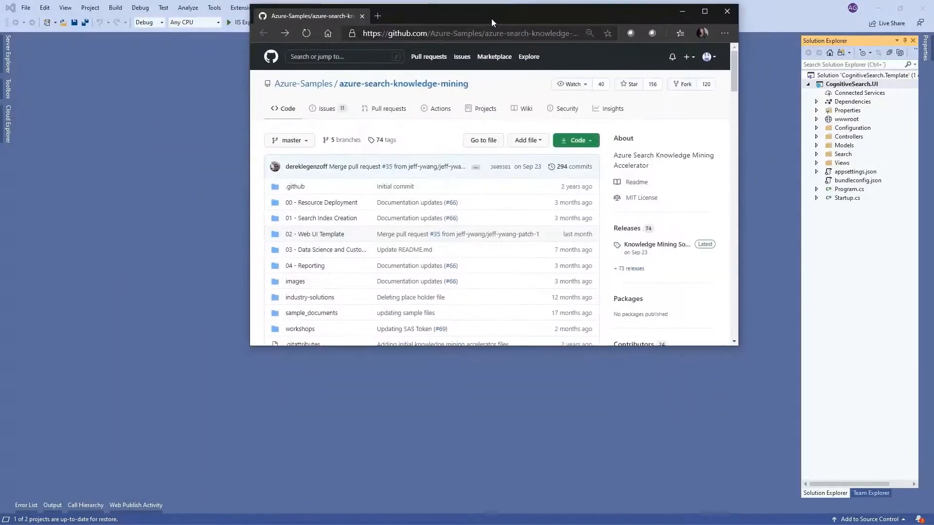
double_click(701, 21)
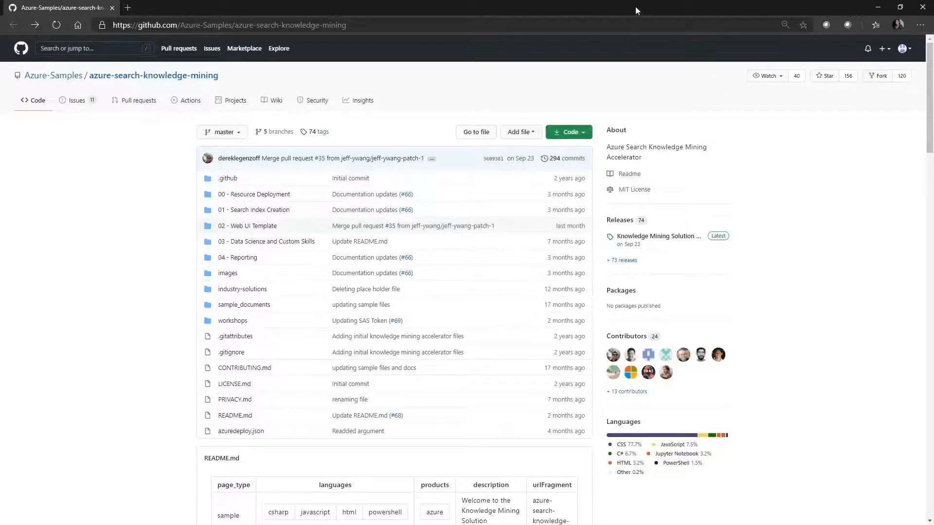
drag(635, 7, 0, 199)
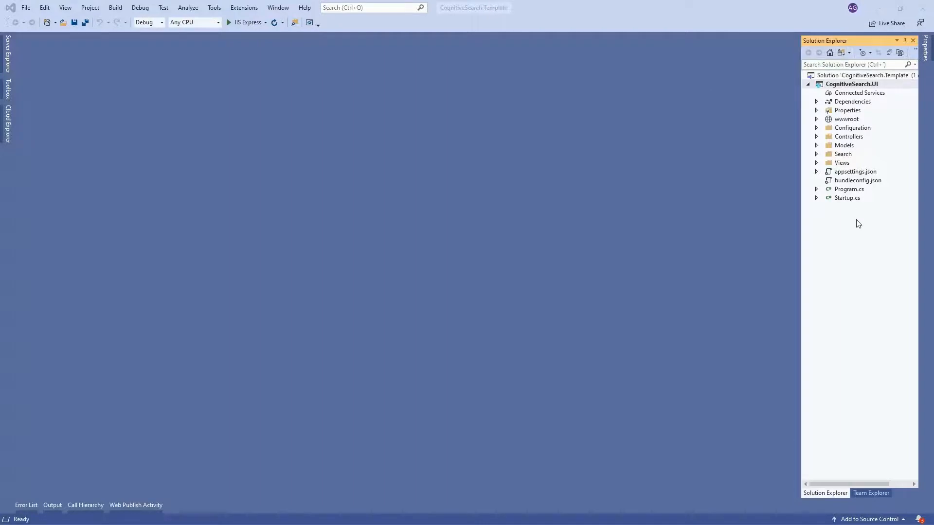
Step: Set the CognitiveSearch.UI project as the solution's startup project
click(849, 84)
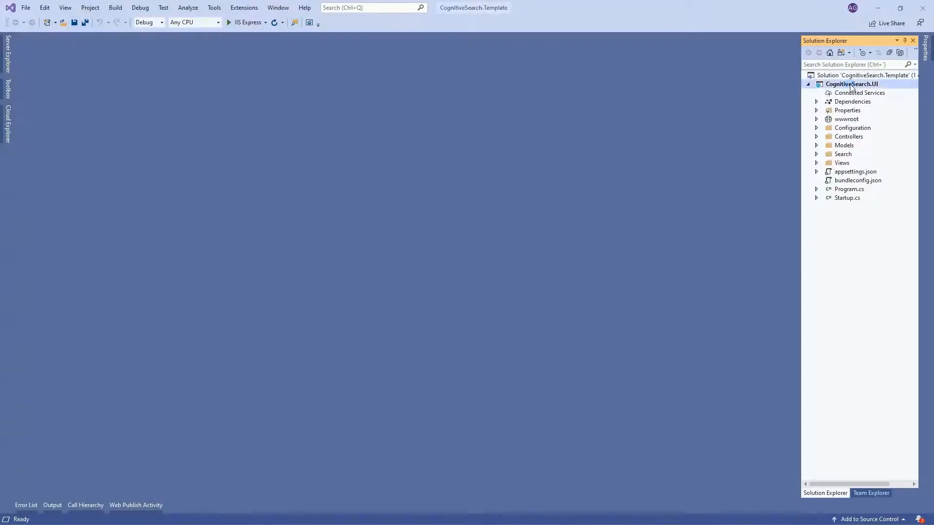
right_click(850, 87)
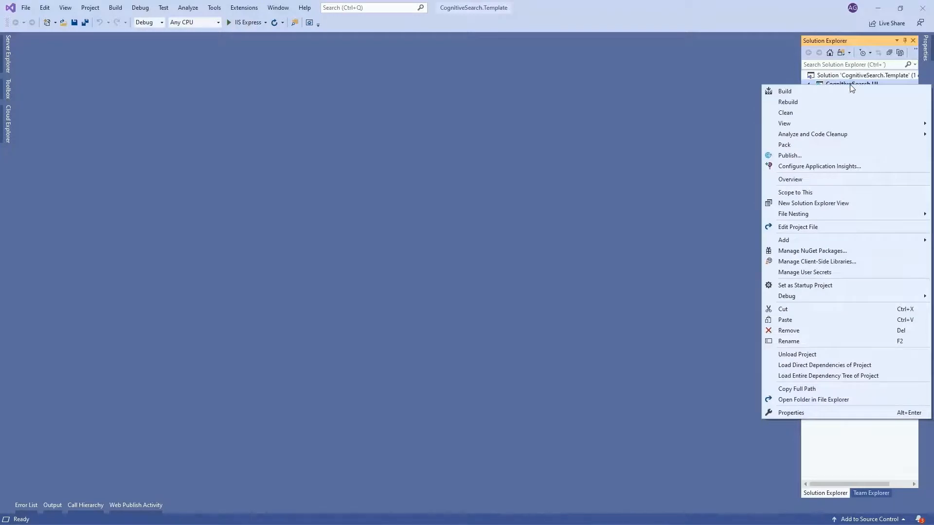
click(789, 287)
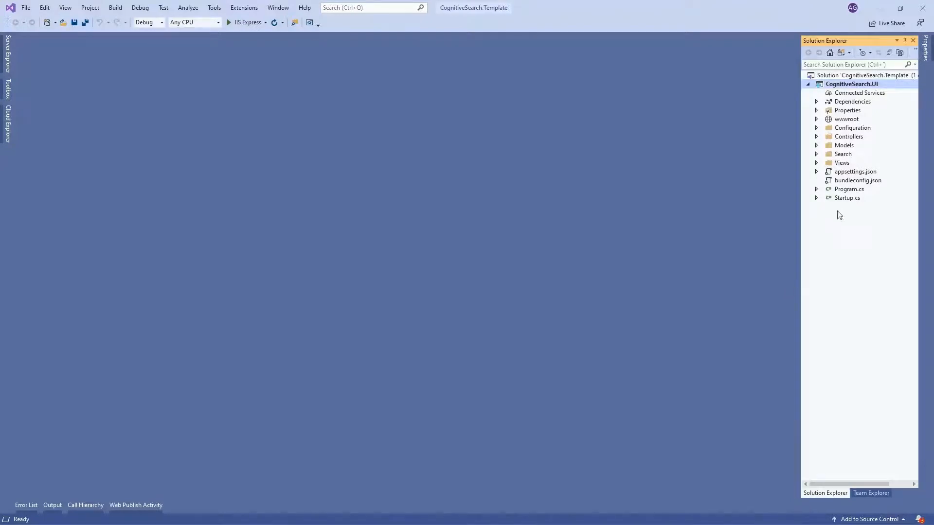
Step: Open the project's appsettings.json and set SearchServiceName to "ana-search-service"
click(850, 172)
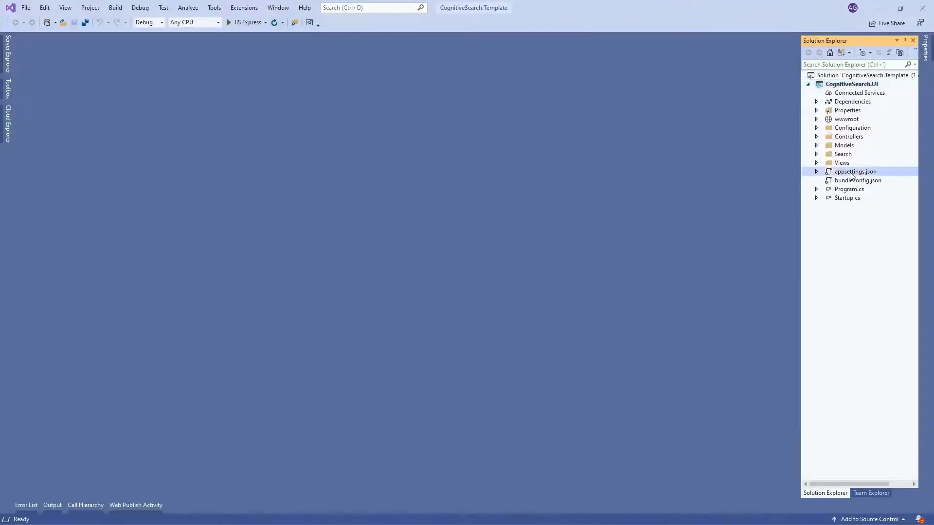
click(850, 172)
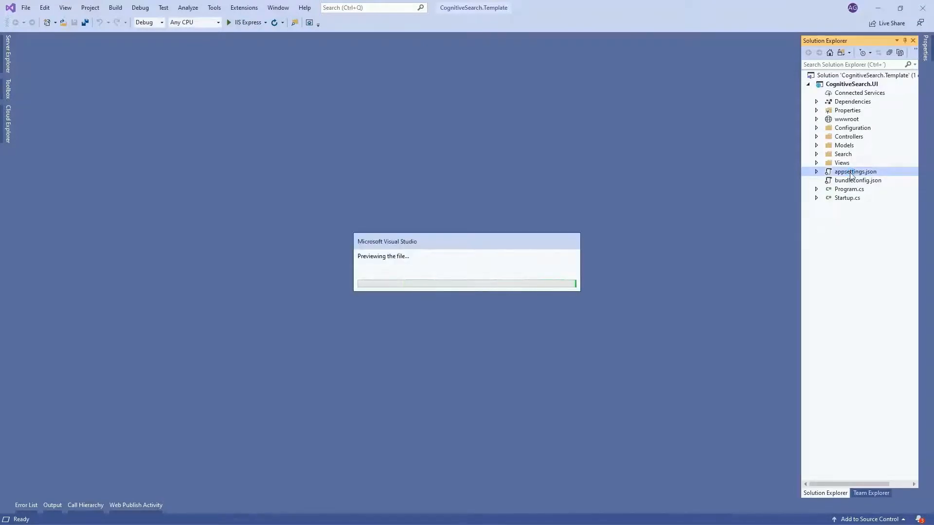
click(850, 172)
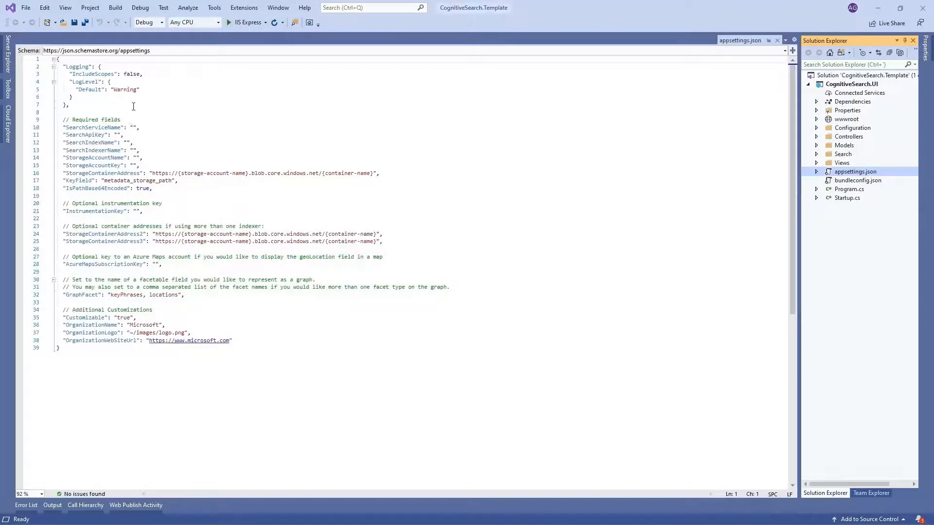
double_click(101, 128)
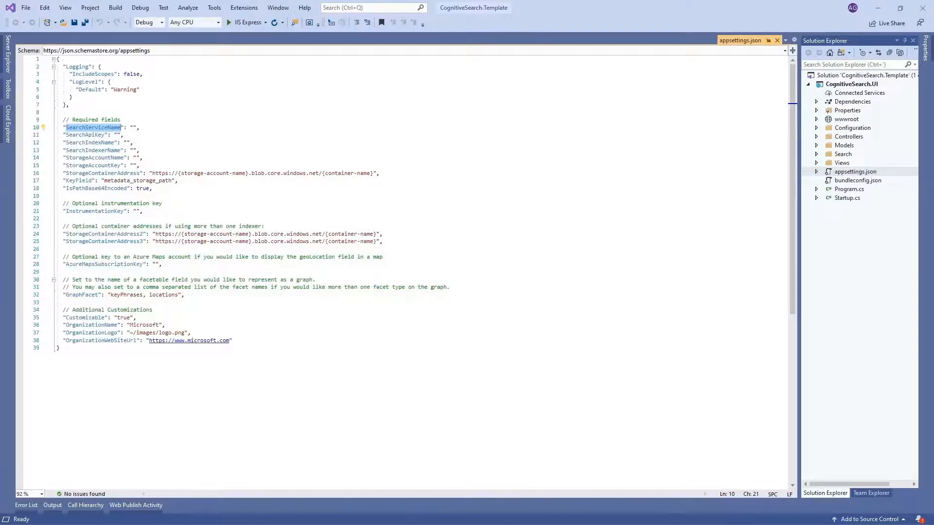
key(alt+Tab)
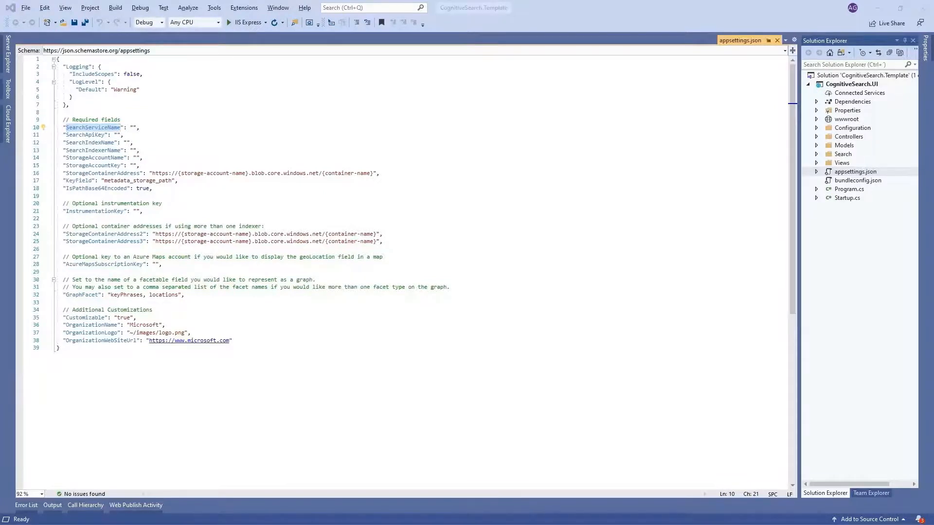
click(136, 129)
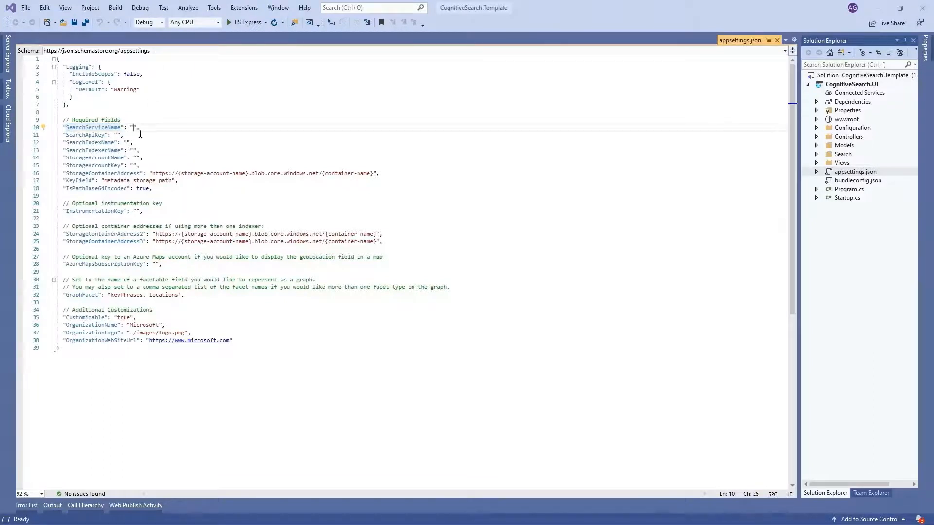
text(ana-search-service)
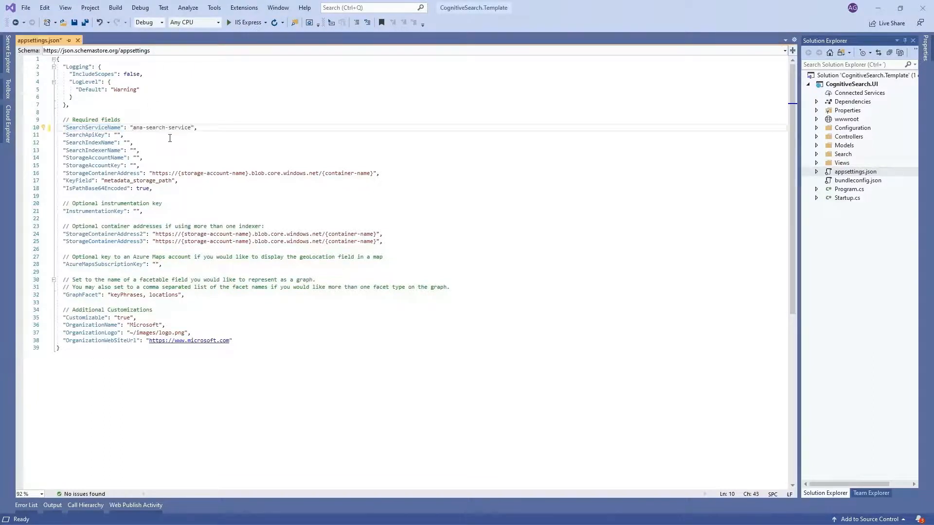
Step: Copy the primary admin key of ana-search-service from the Azure portal and paste it as the SearchApiKey value in appsettings.json
key(alt+Tab)
click(118, 135)
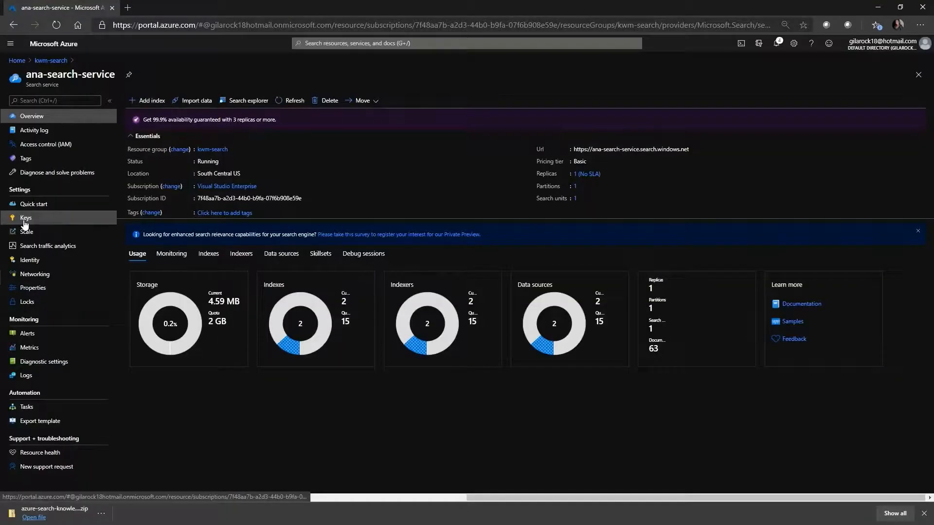
click(25, 222)
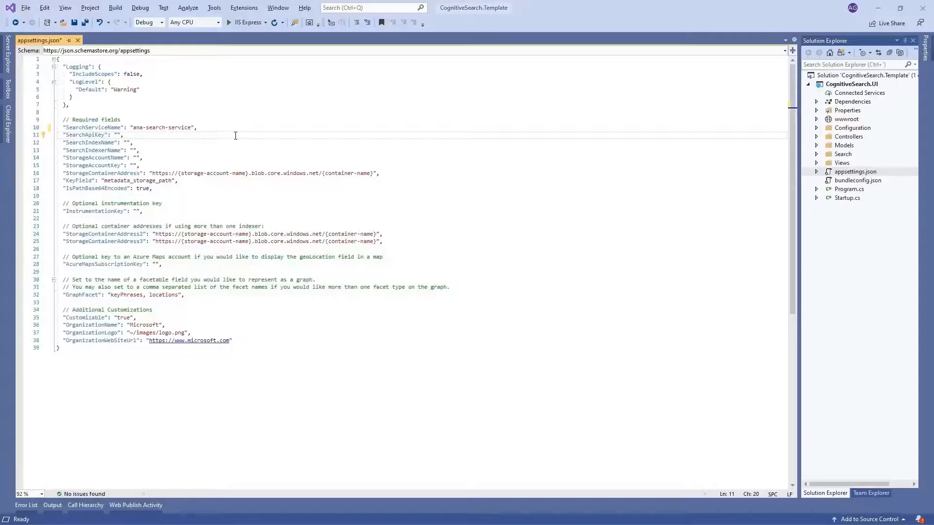
key(ctrl+v)
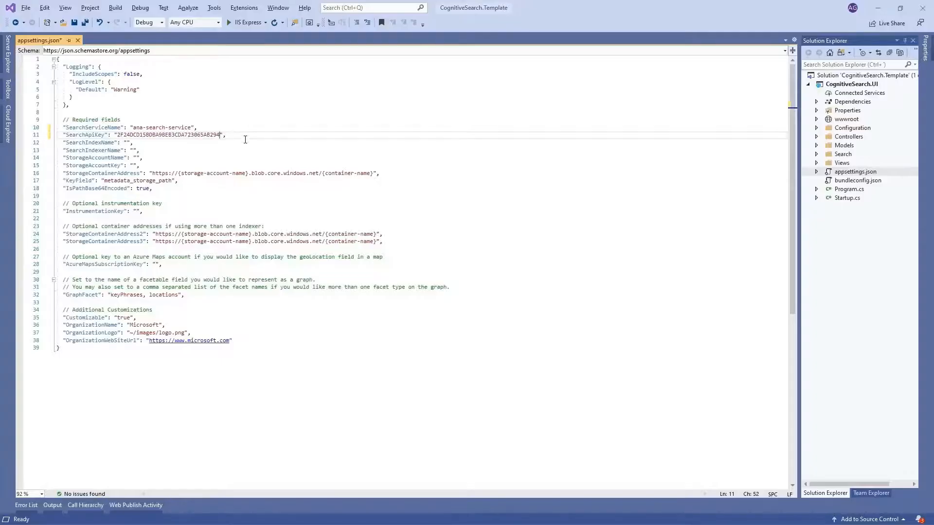
Step: Set the SearchIndexName value in appsettings.json to "ana-index"
click(99, 144)
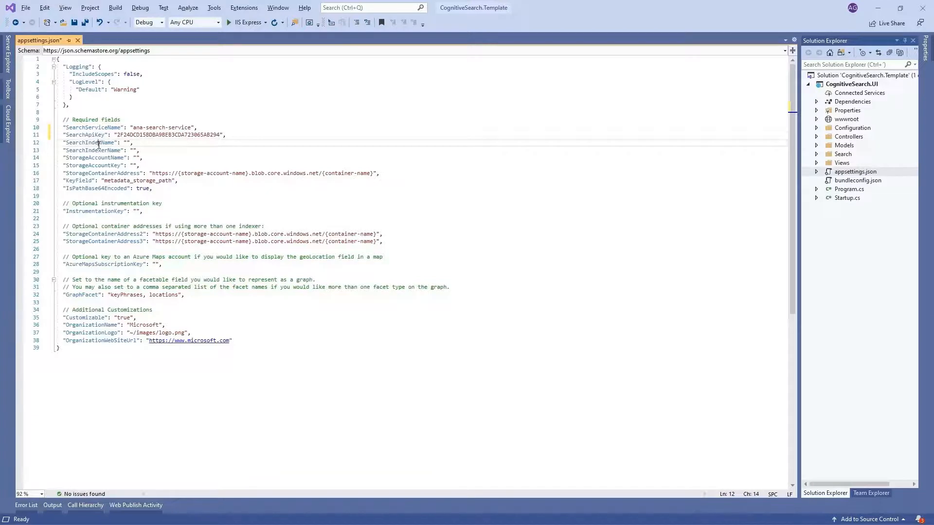
double_click(98, 144)
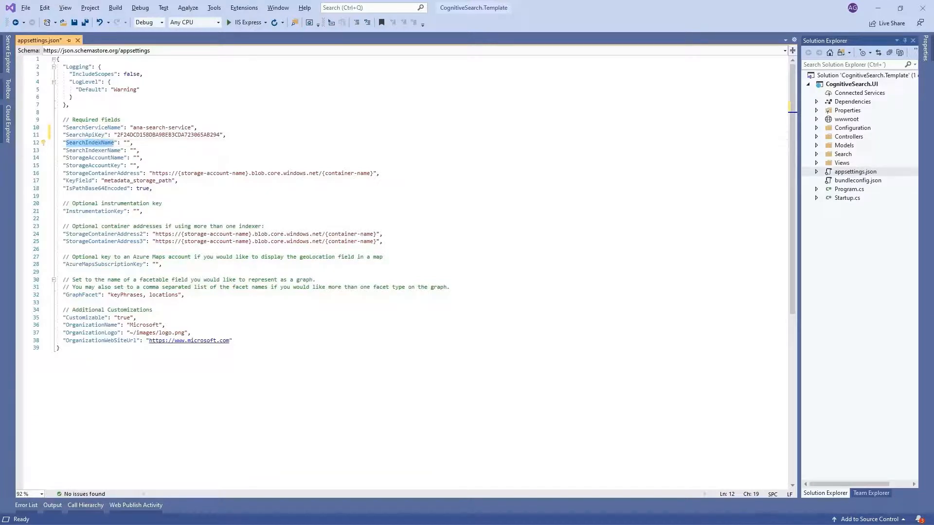
key(alt+Tab)
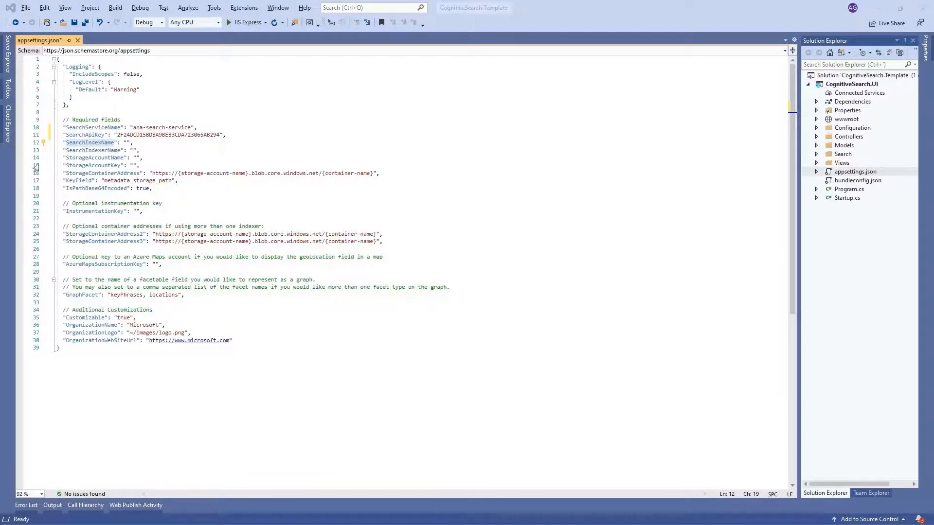
click(127, 142)
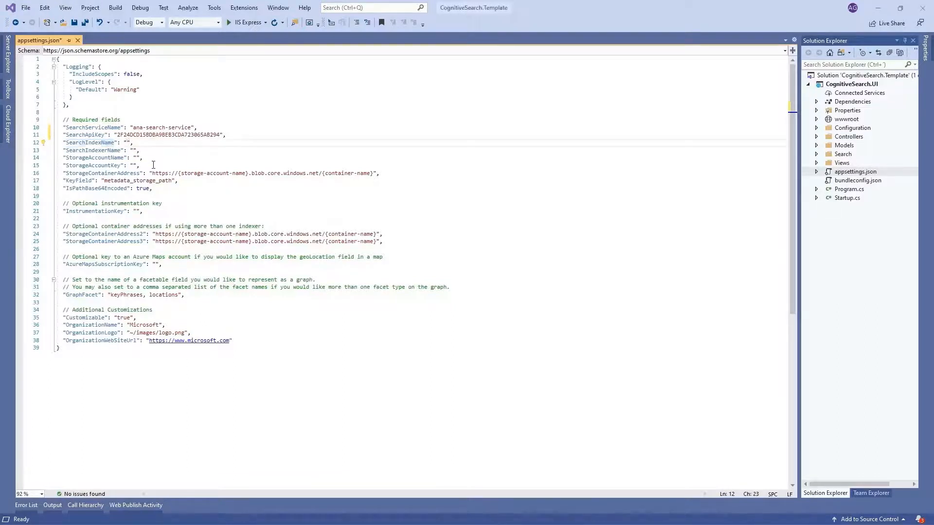
text(ana-index)
Step: Set the SearchIndexerName value in appsettings.json to "ana-indexer"
click(133, 151)
text(ana)
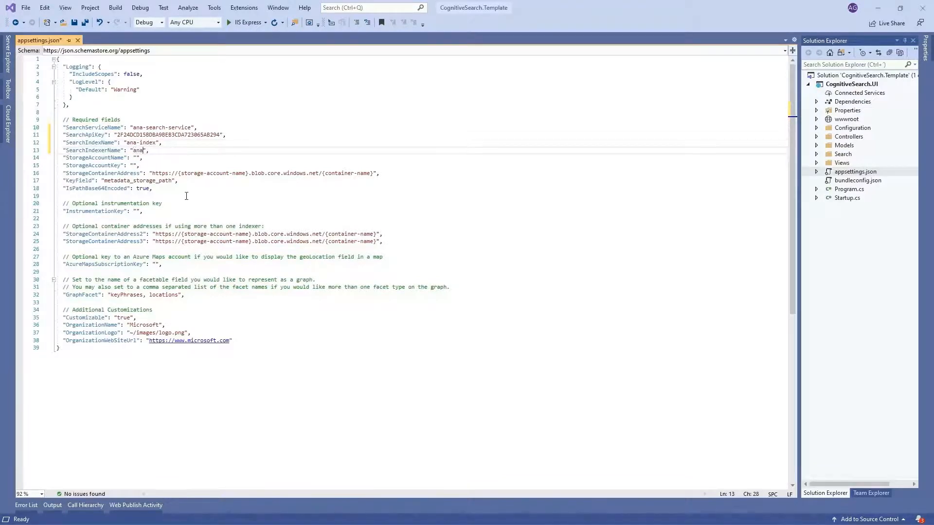
text(-indexer)
Step: Set the StorageAccountName value in appsettings.json to "anastr"
key(Down)
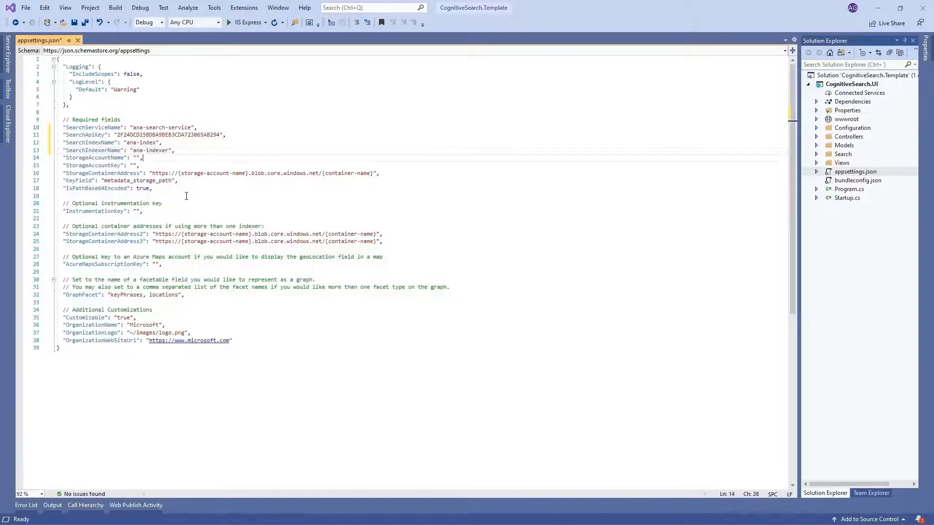
key(Left)
key(Left)
text(anastr)
Step: Copy the key1 access key of the anastr storage account in the Azure portal and paste it as the StorageAccountKey value in appsettings.json
key(Down)
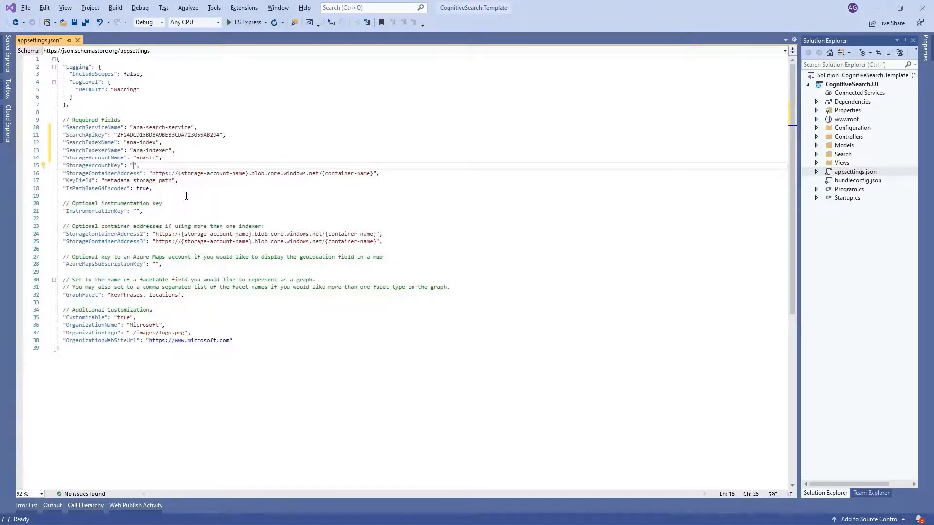
key(alt+Tab)
key(alt+Tab)
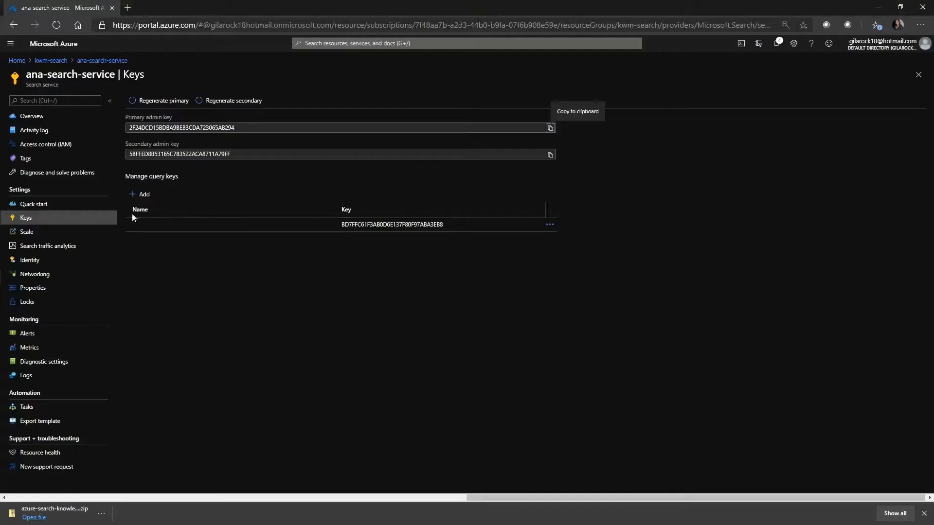
click(50, 62)
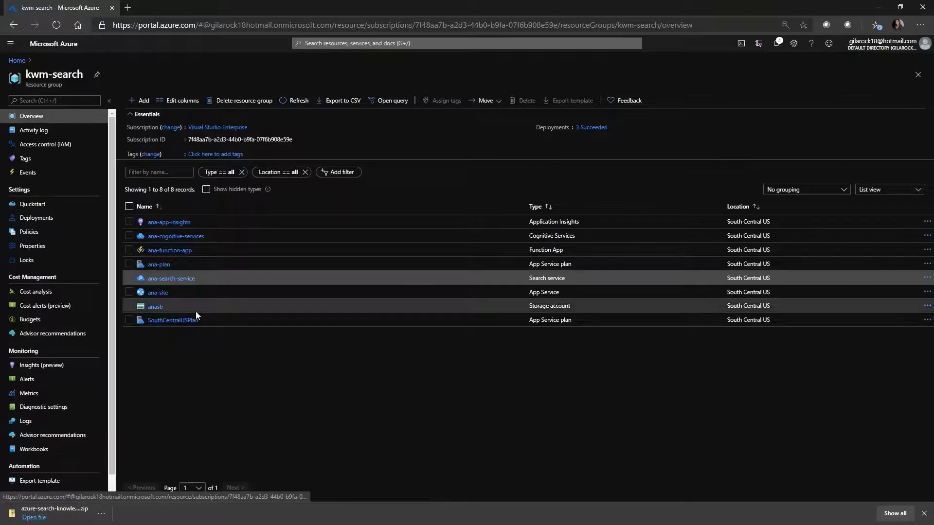
click(159, 309)
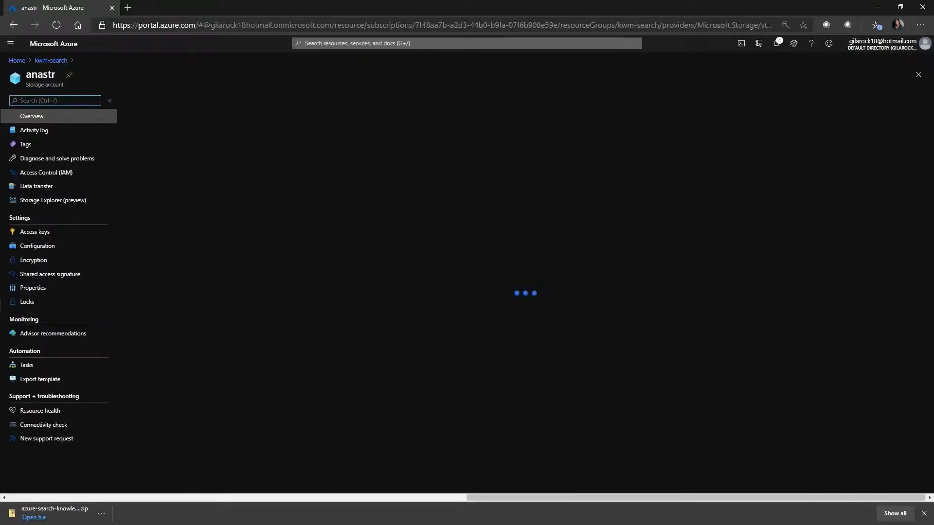
click(37, 252)
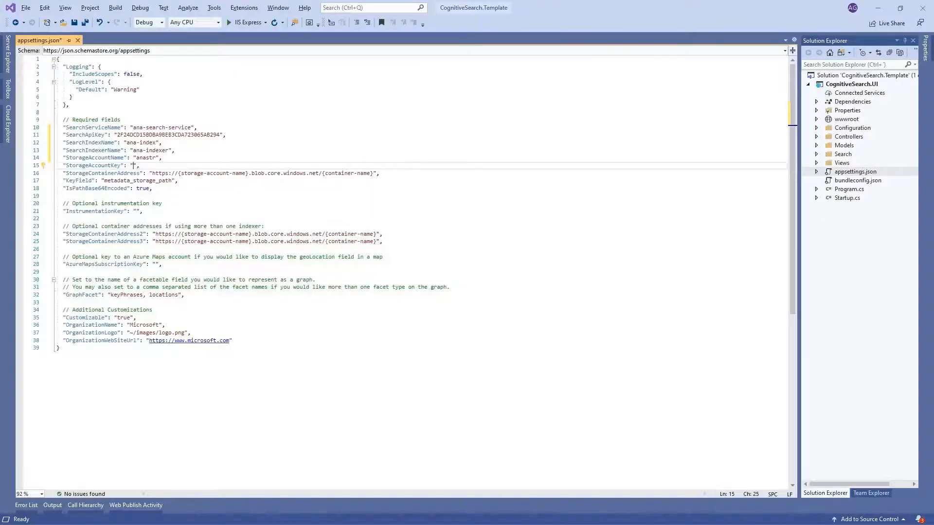
key(ctrl+v)
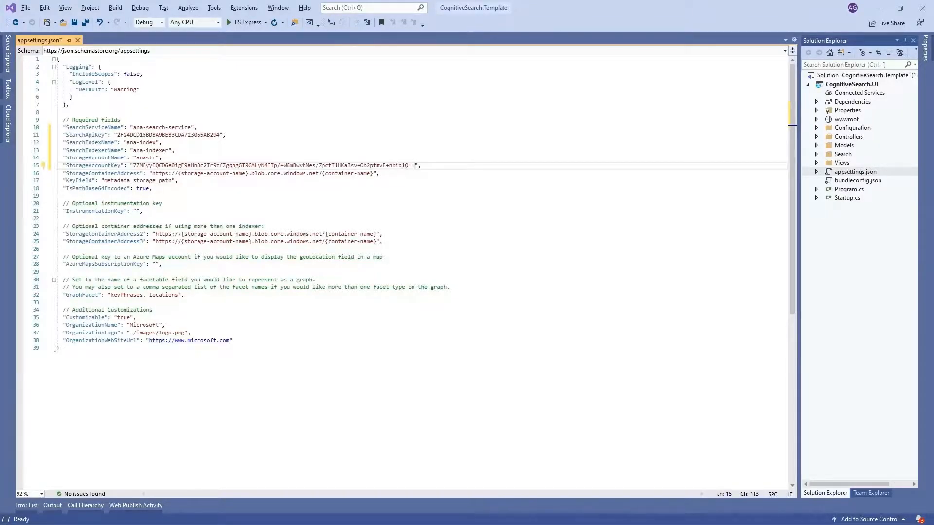
Step: Fill in the StorageContainerAddress placeholders with storage account "anastr" and container "sample-data"
click(242, 174)
drag(246, 174, 178, 174)
text(anastr)
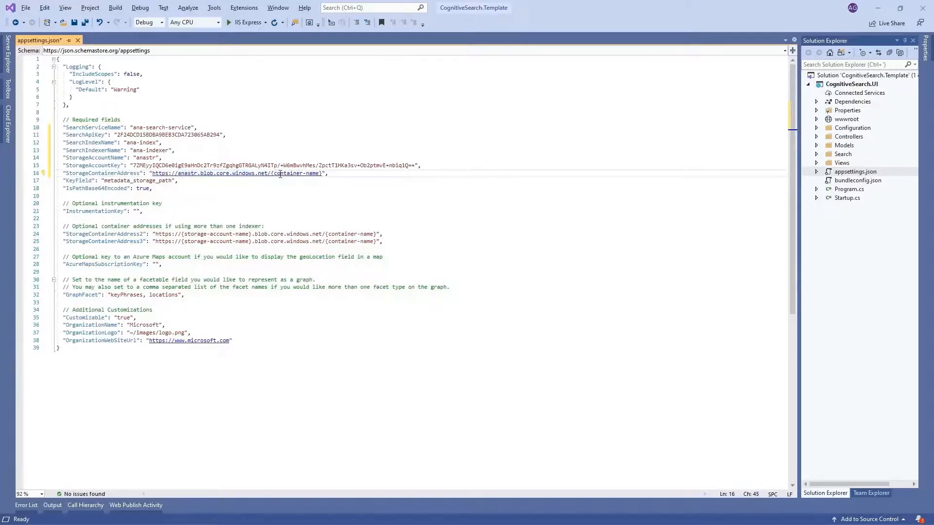
drag(272, 174, 322, 173)
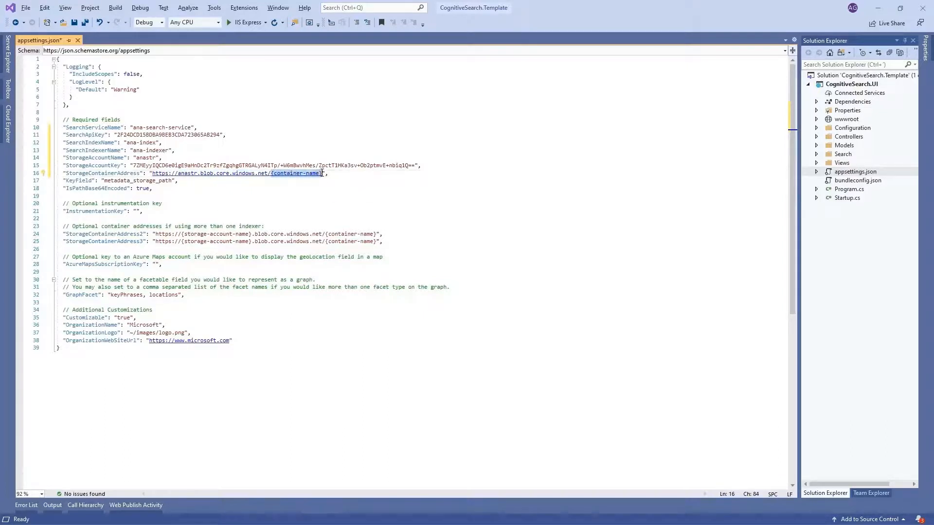
text(sample-data)
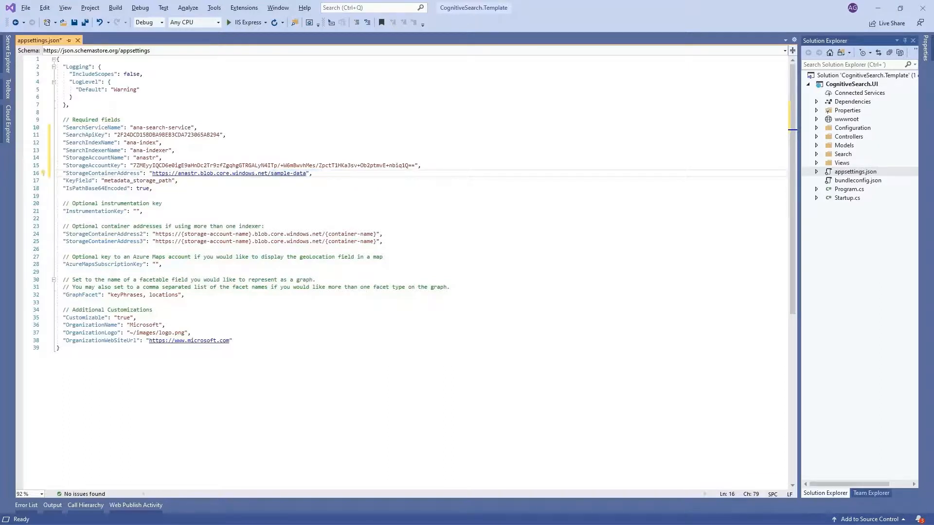
key(alt+Tab)
Step: Replace the GraphFacet value in appsettings.json with "diseases"
drag(62, 203, 145, 212)
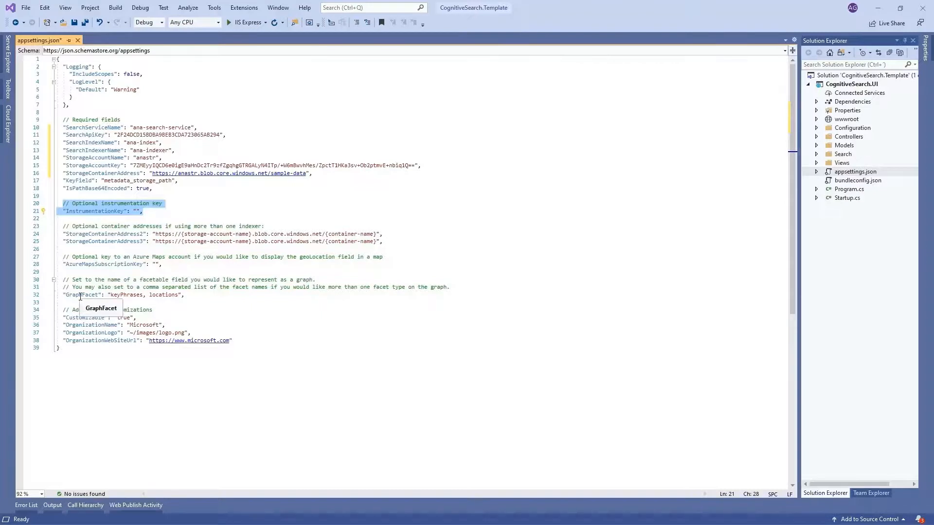
drag(111, 296, 179, 301)
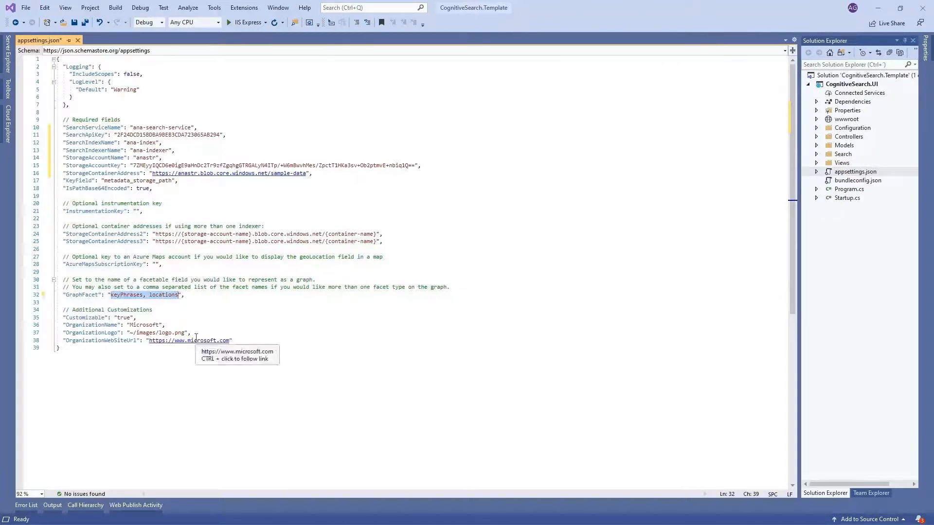
text(disease)
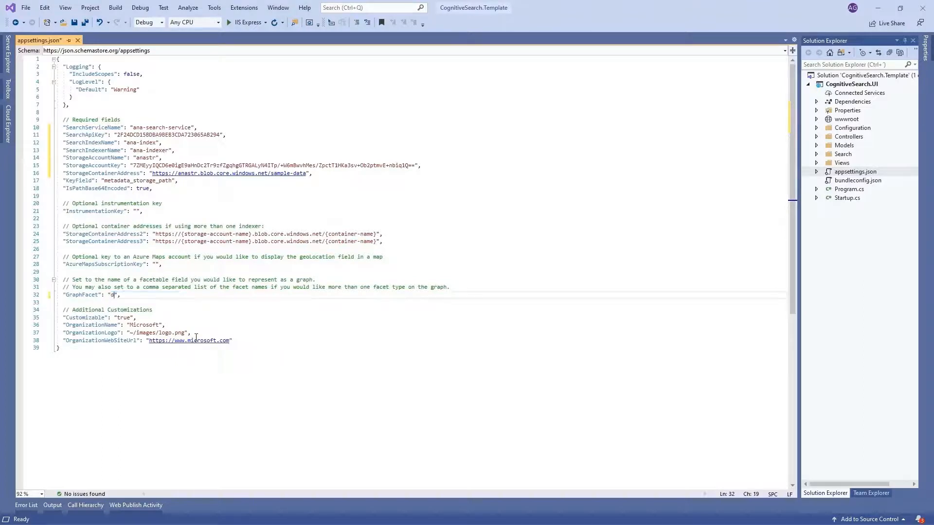
text(s)
Step: Run the web project with IIS Express, search the site for "Microsoft" and look through the results
click(246, 23)
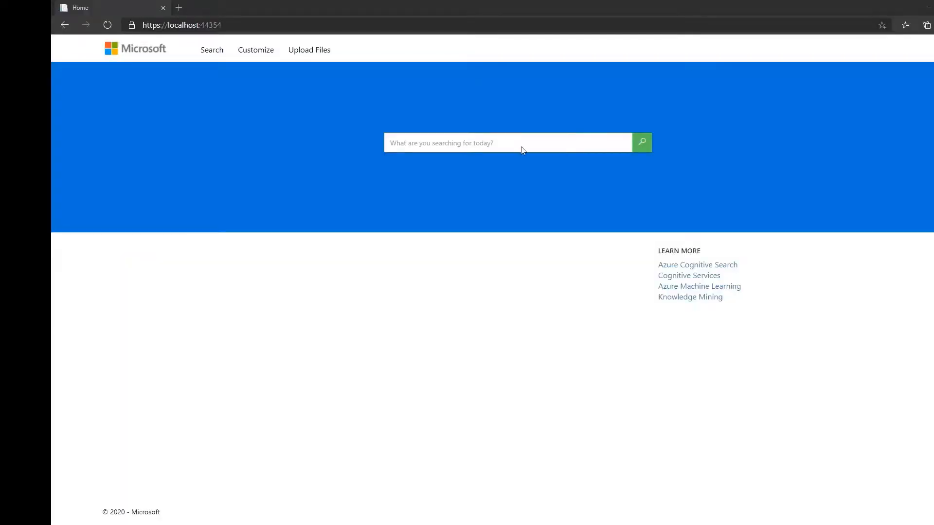
click(521, 141)
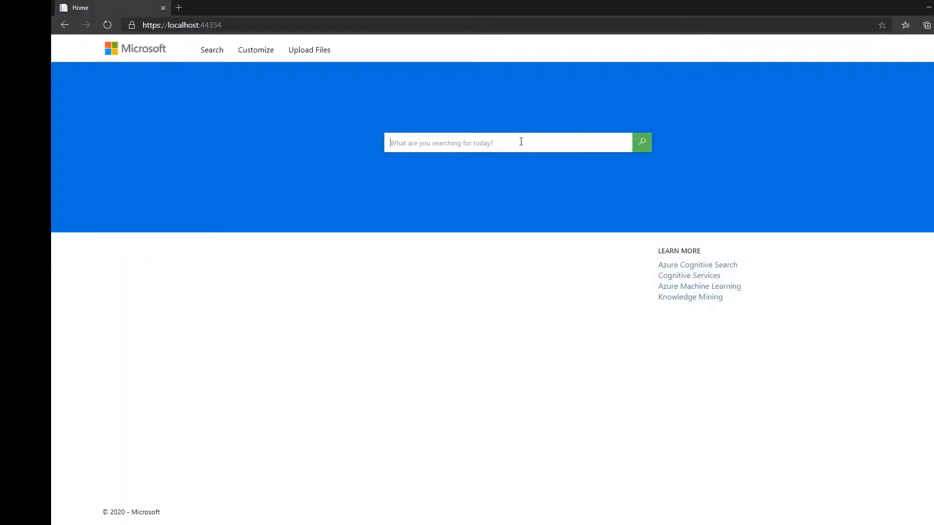
text(Microsoft)
click(643, 145)
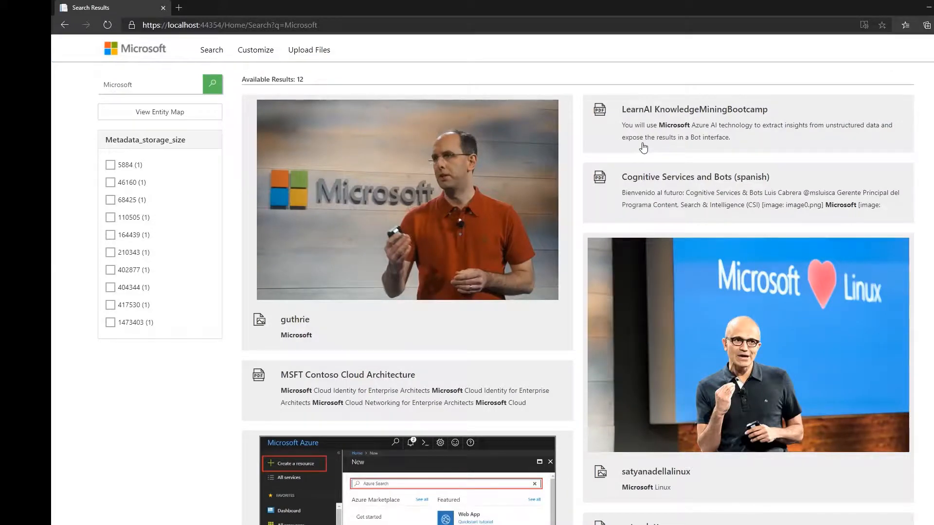
scroll(643, 146, down, 5)
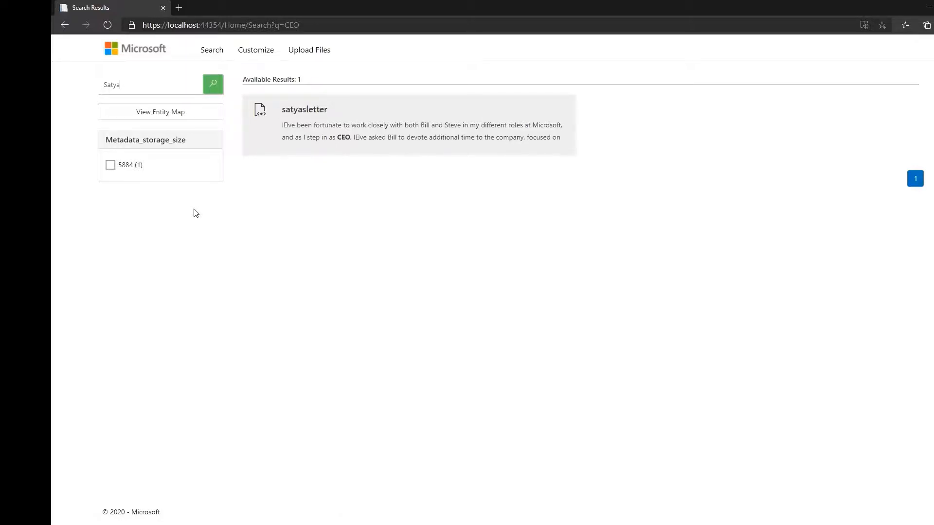
Step: Search the site for "Satya" and examine the transcript and metadata of the satyanadellalinux image, including its tags and organizations
key(Return)
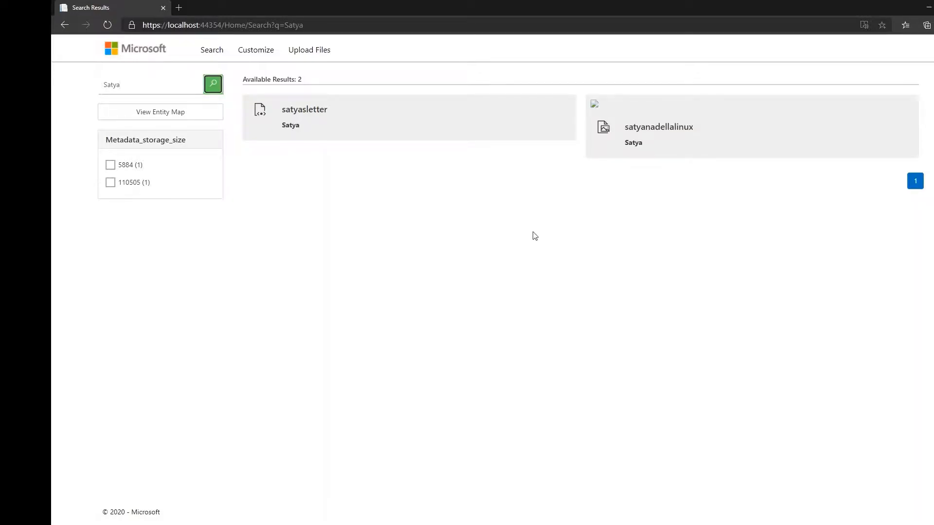
click(594, 115)
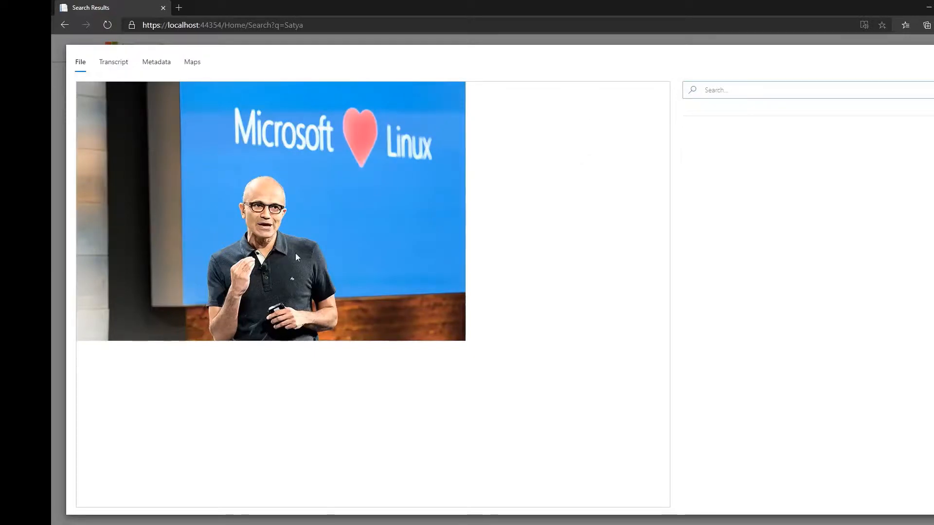
click(111, 62)
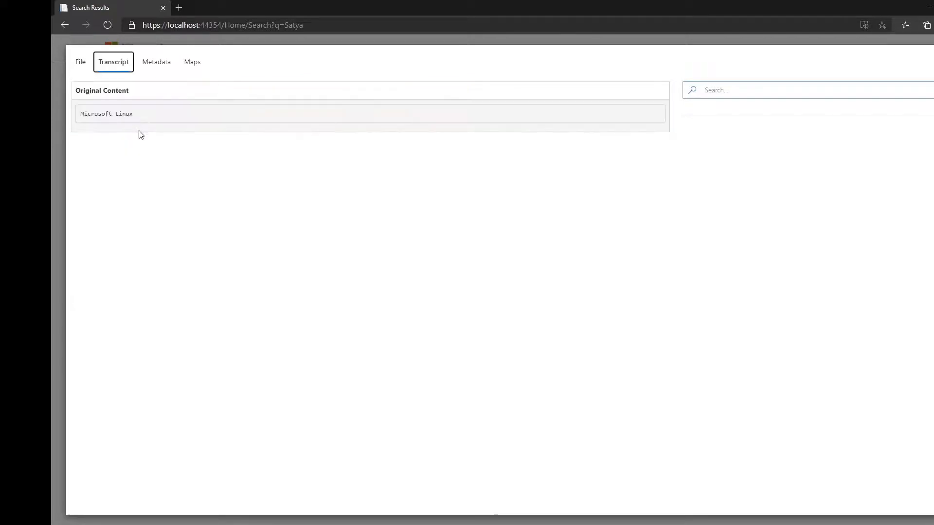
click(155, 63)
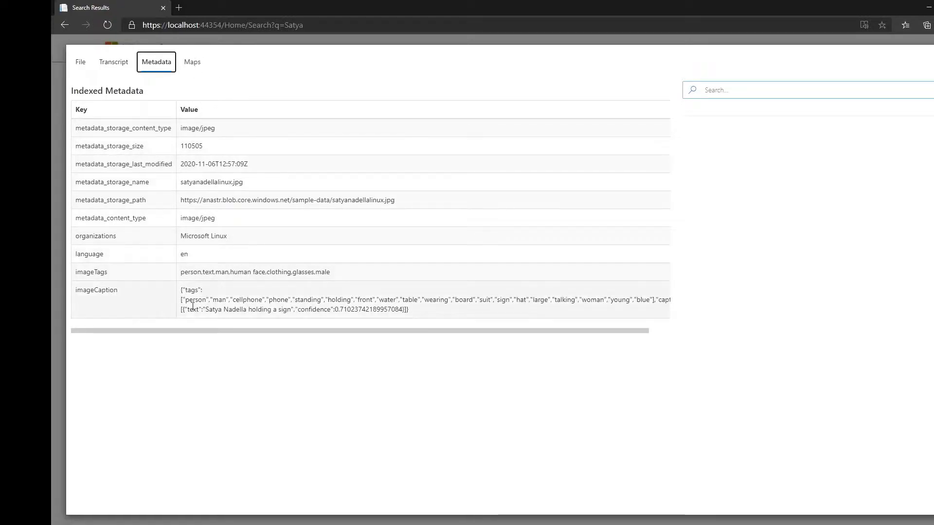
drag(186, 290, 191, 291)
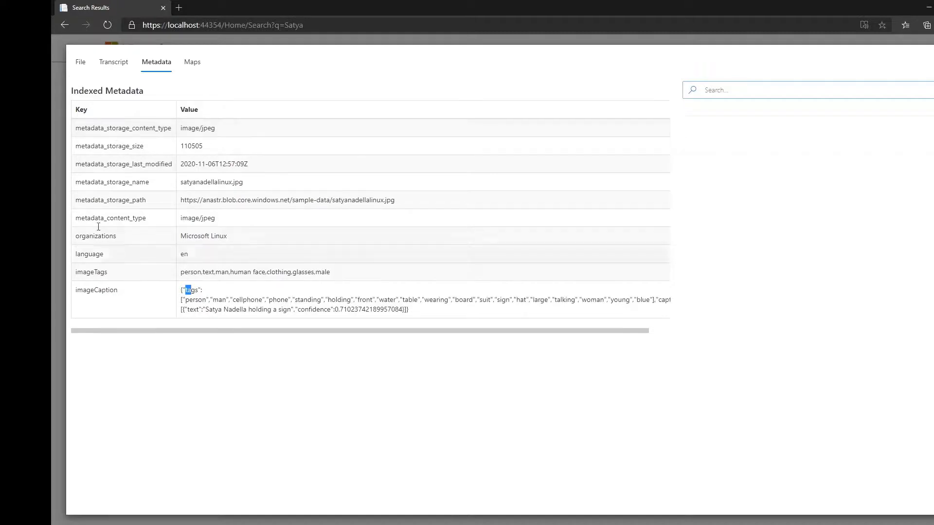
drag(81, 236, 117, 237)
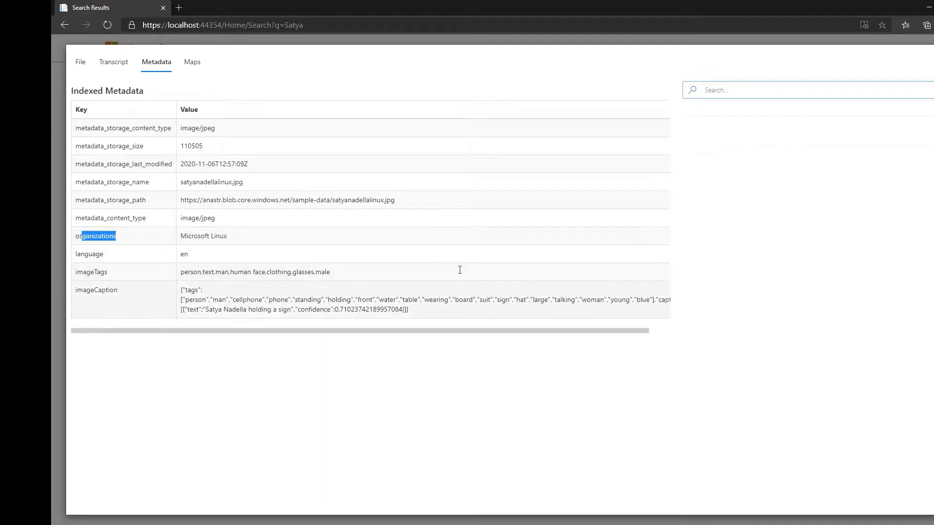
click(933, 59)
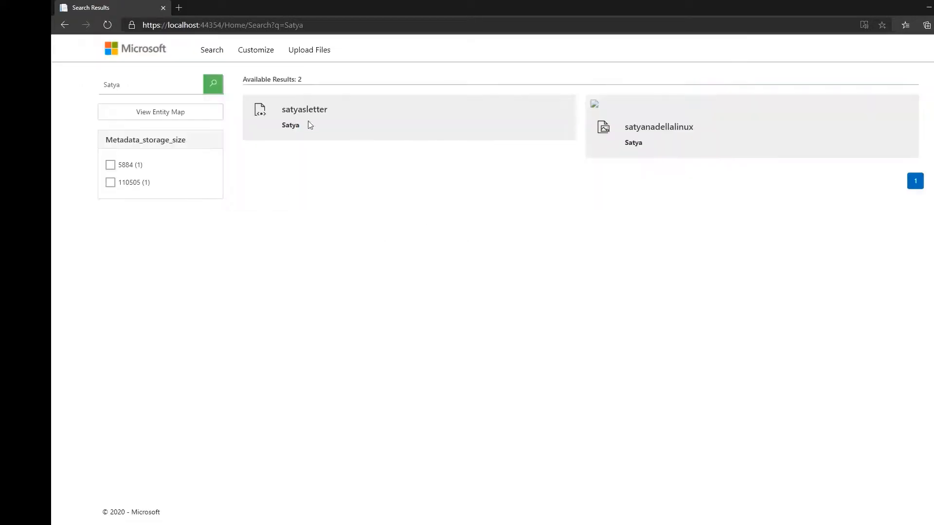
Step: Examine the file, transcript and indexed metadata of the satyasletter result, and close its details
click(292, 126)
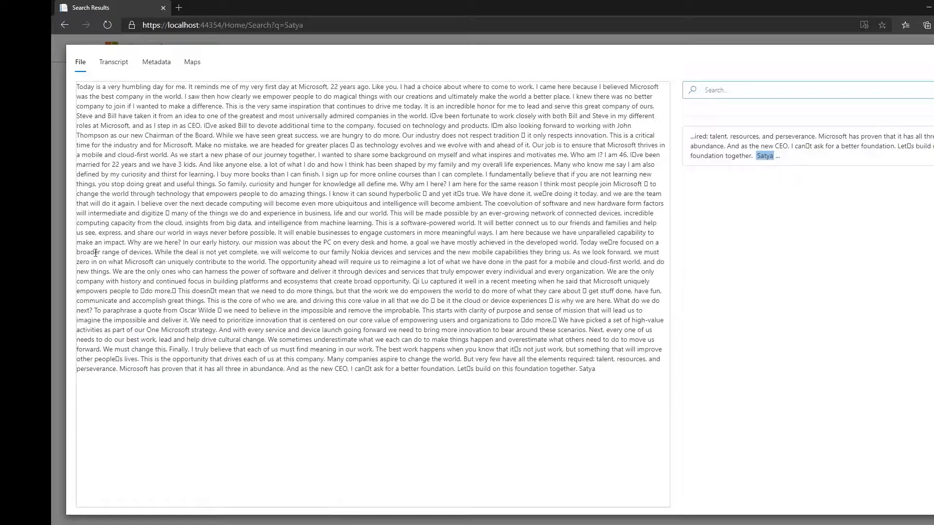
click(115, 62)
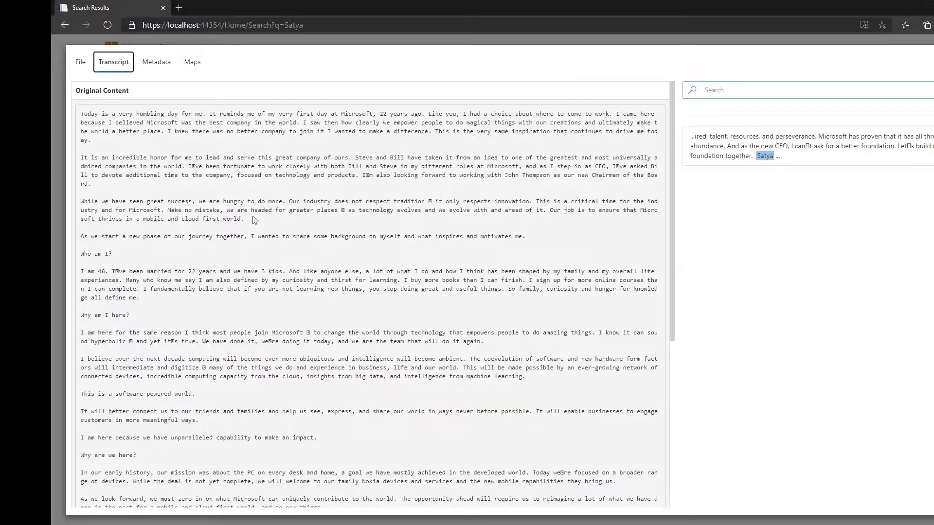
scroll(252, 220, down, 5)
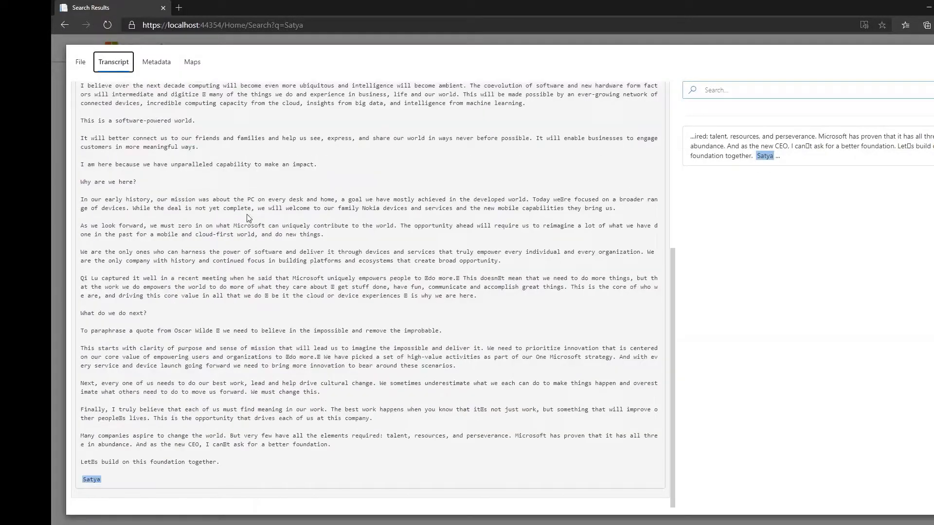
scroll(164, 91, up, 5)
click(157, 63)
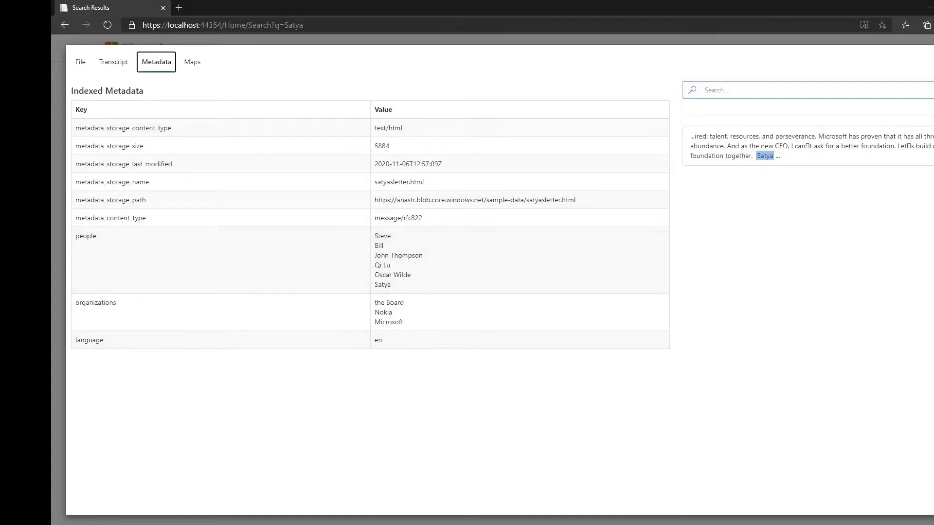
click(933, 61)
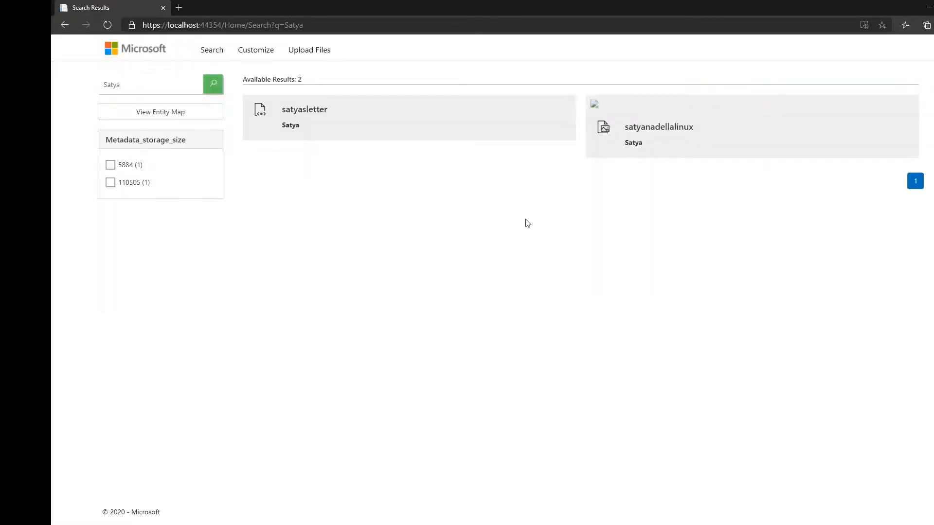
Step: Replace the search term on the results page with "Microsoft" and run the search
drag(163, 85, 62, 90)
text(Microsoft)
click(223, 91)
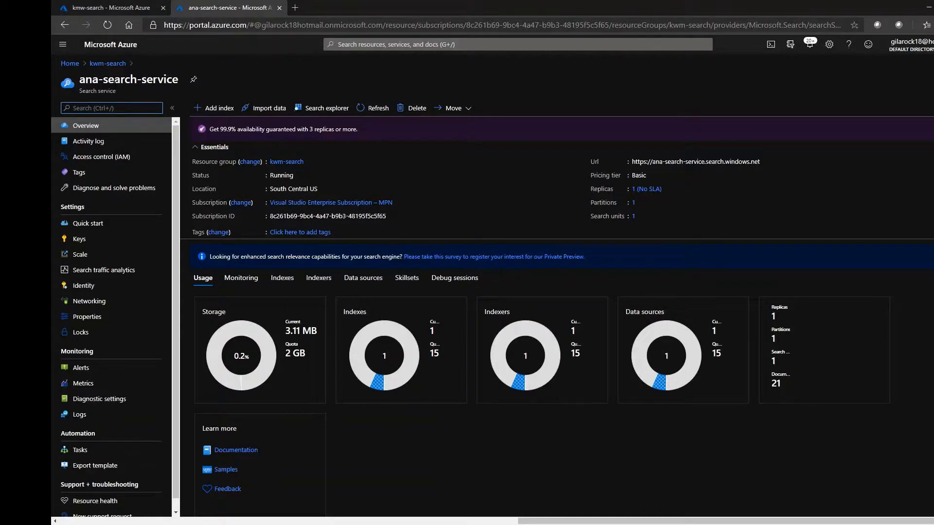
Step: Open ana-index from the indexes of ana-search-service in the Azure portal and start creating a demo app for it
click(282, 277)
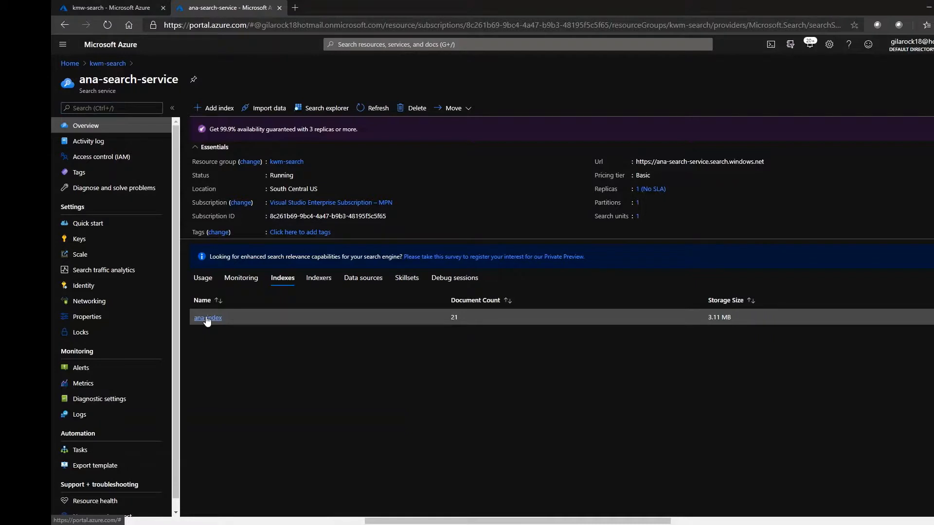
click(207, 319)
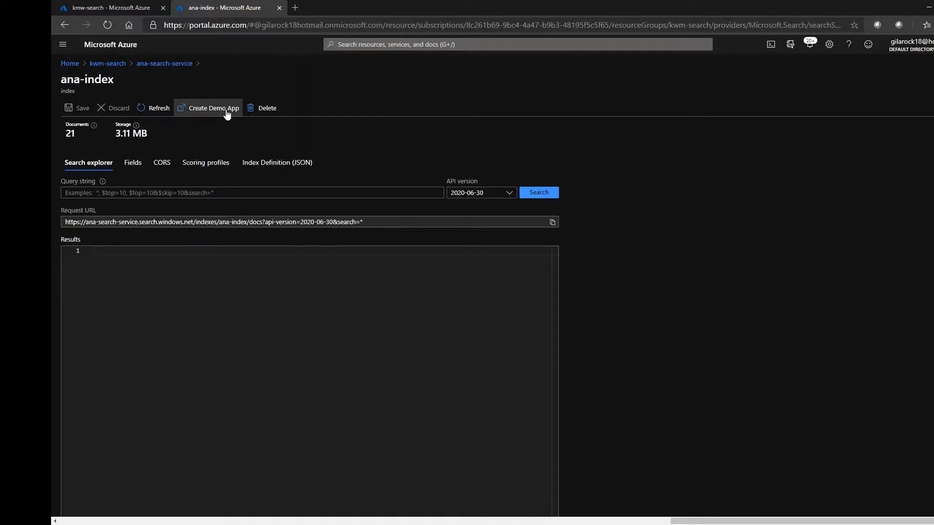
click(226, 111)
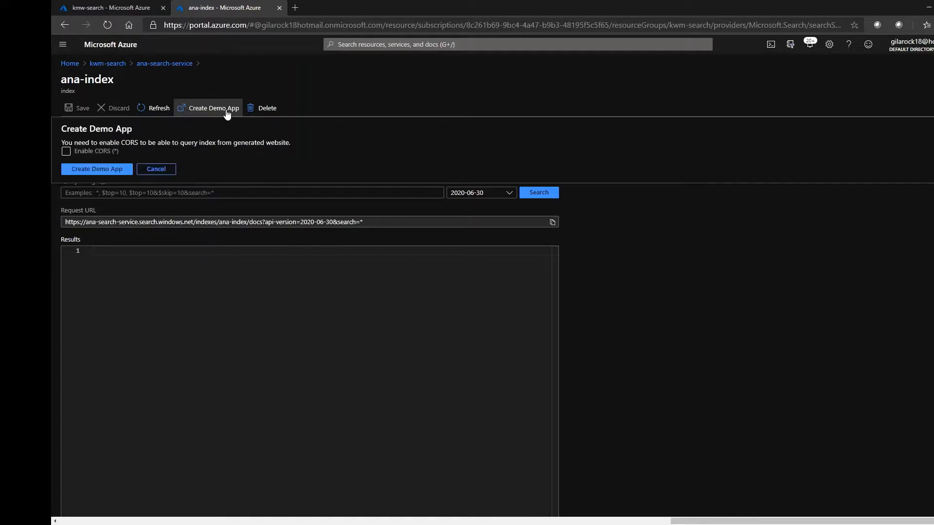
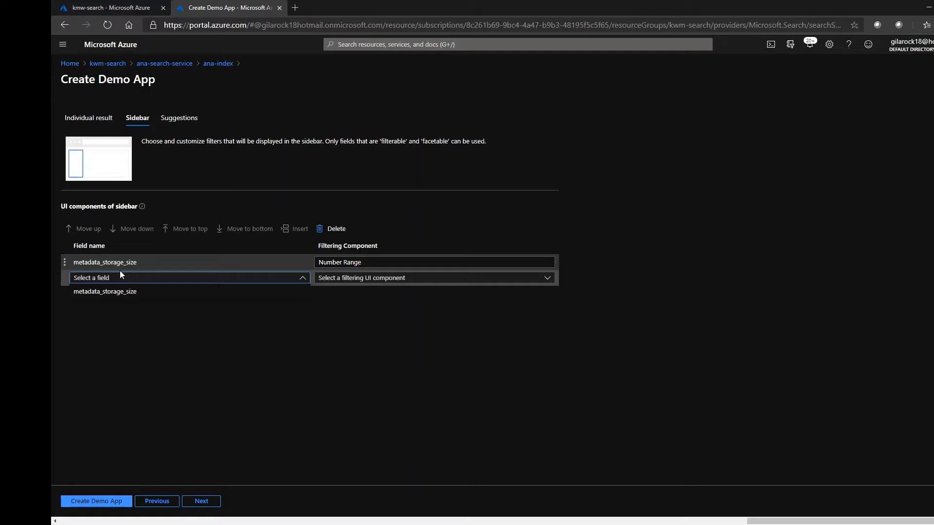
Step: Check which fields are available as sidebar filters for the demo app
click(120, 270)
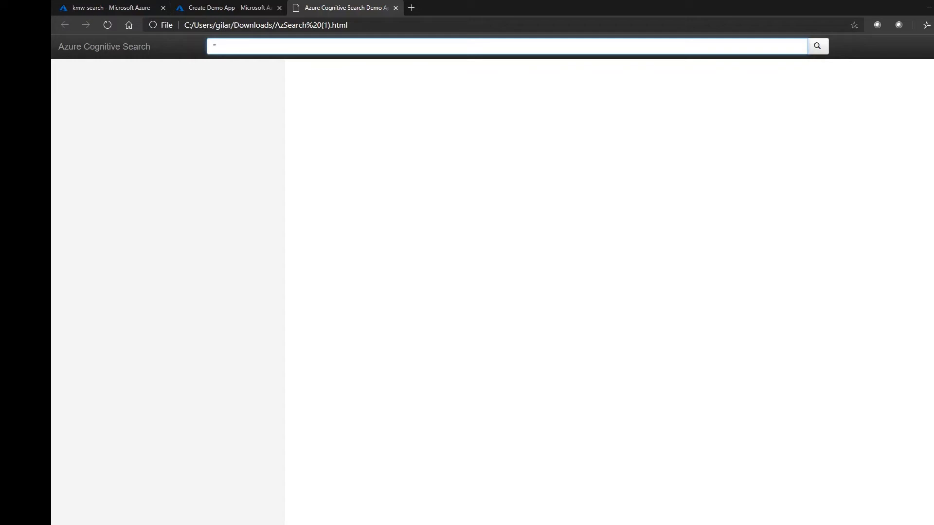
Step: Search the generated demo app for "Microsoft" and examine the metadata_storage_size filter and the locations listed under the results
text(Microsoft)
click(814, 49)
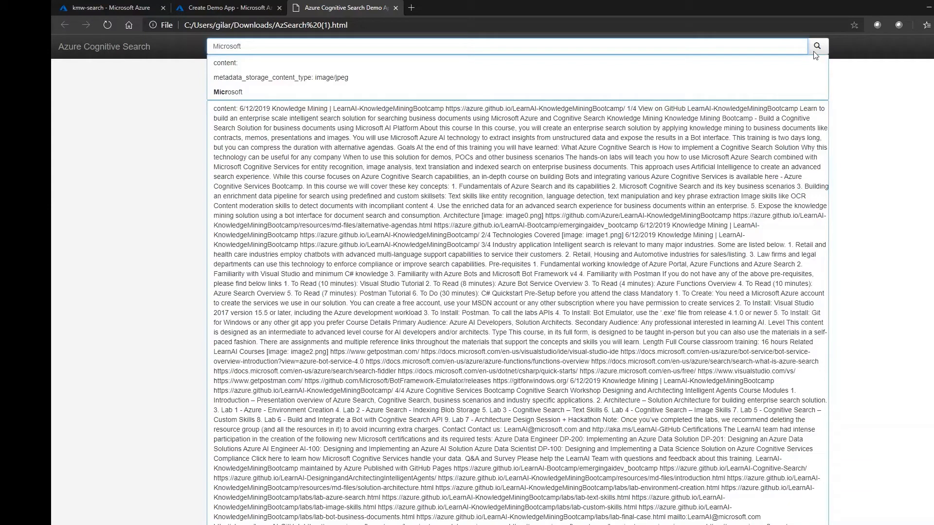
click(816, 48)
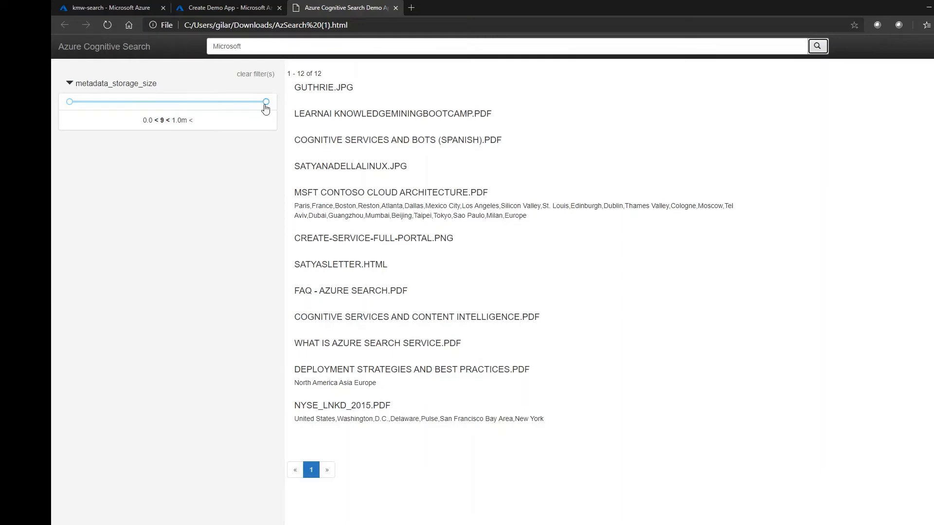
click(265, 105)
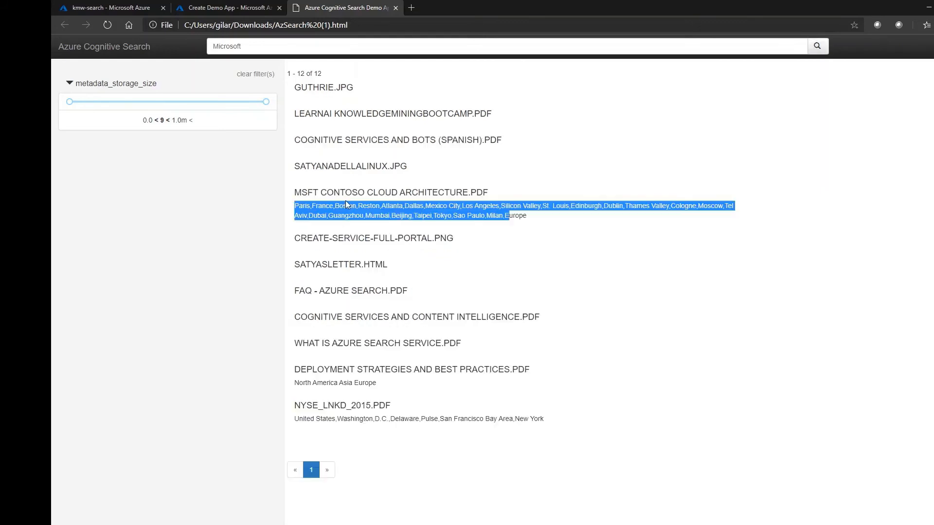
drag(299, 419, 349, 417)
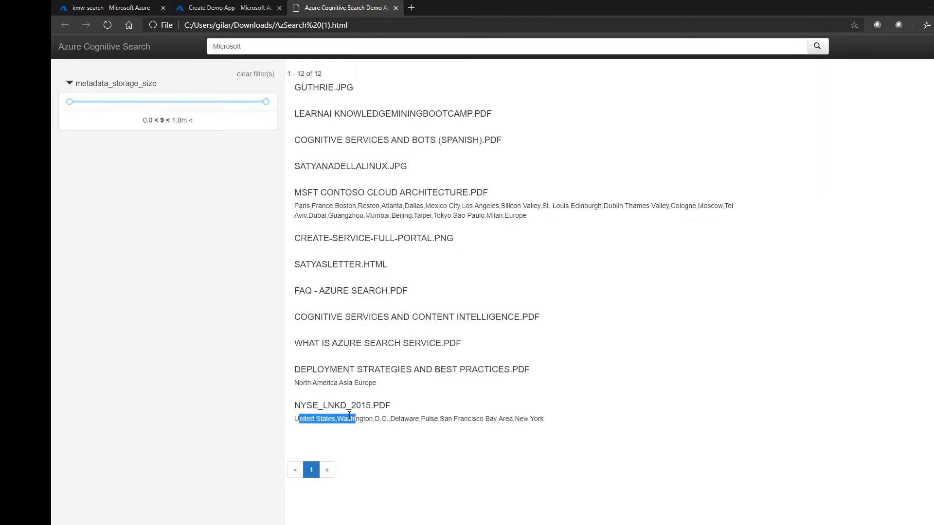